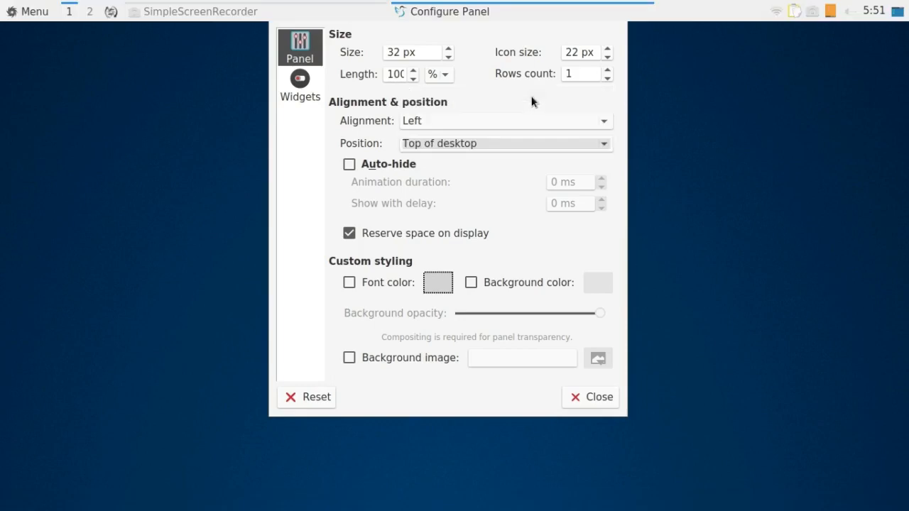
Close the top panel's configuration and add a new panel along the bottom of the desktop.
click(601, 402)
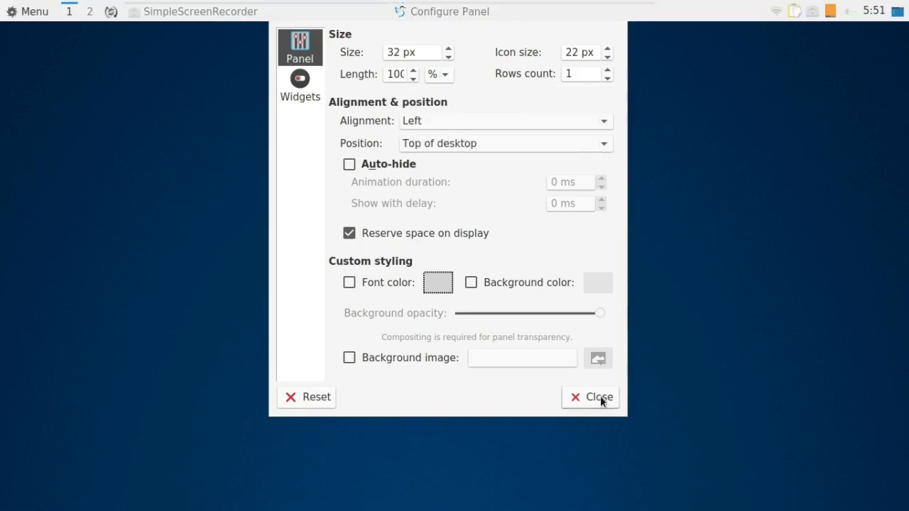
click(602, 402)
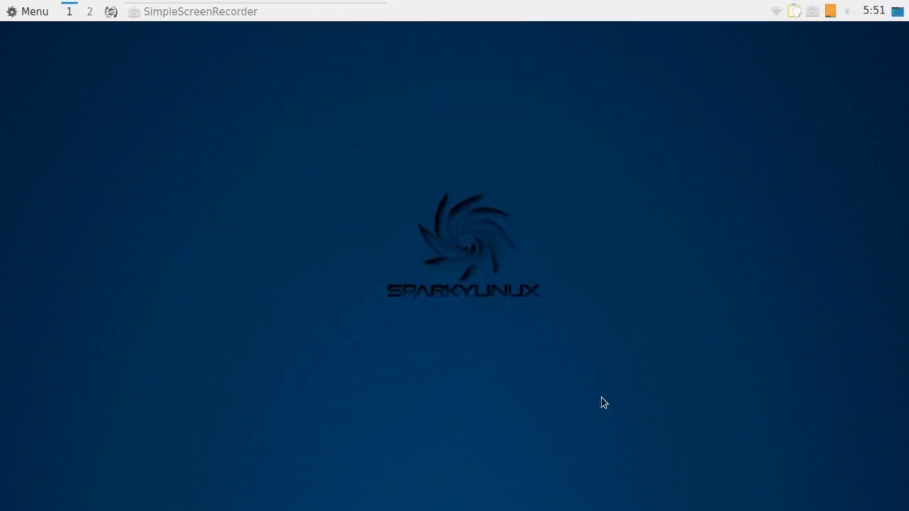
right_click(473, 22)
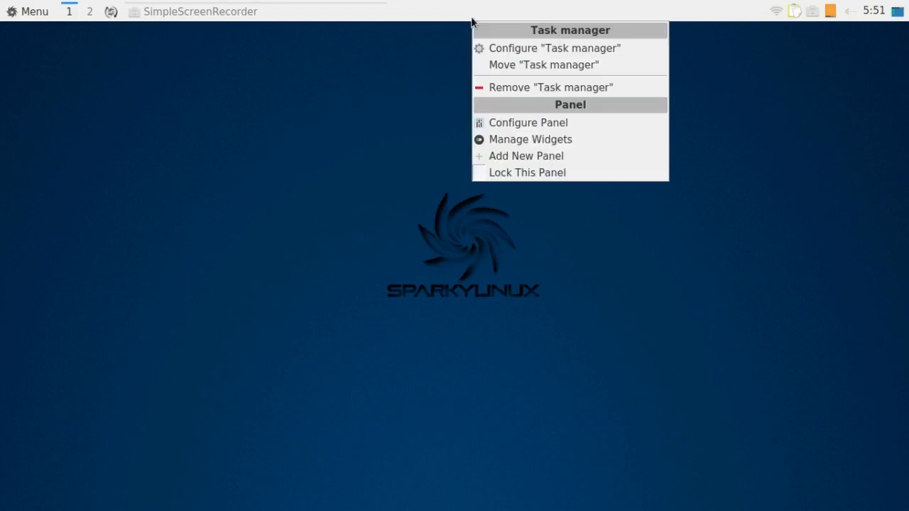
click(495, 157)
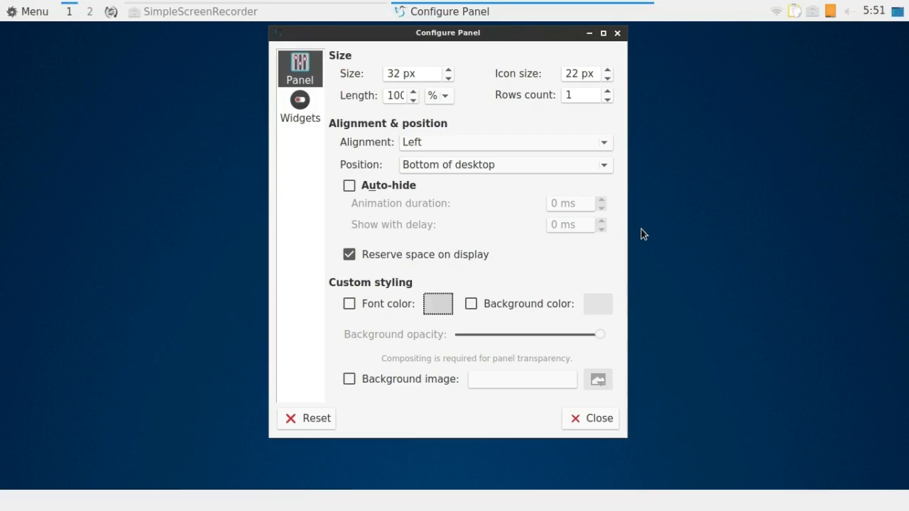
Add the Show desktop widget to the new empty bottom panel.
click(299, 103)
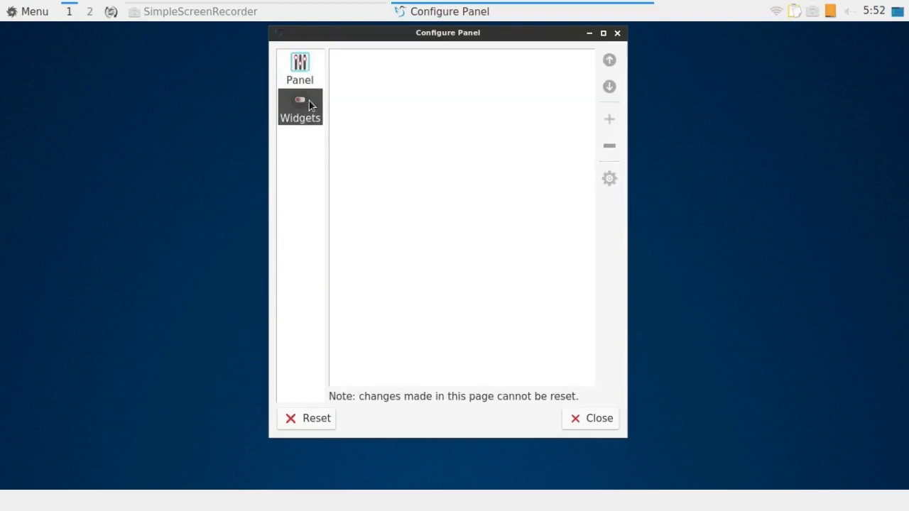
click(611, 119)
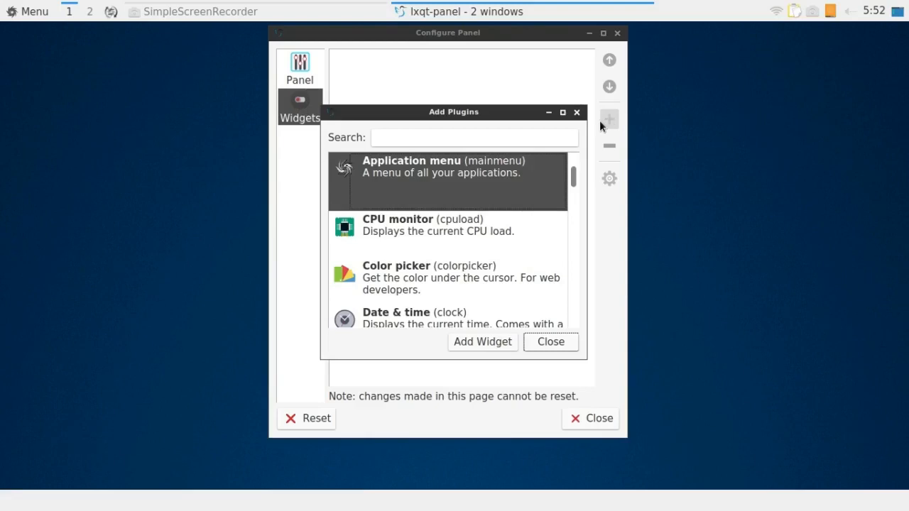
drag(574, 178, 587, 258)
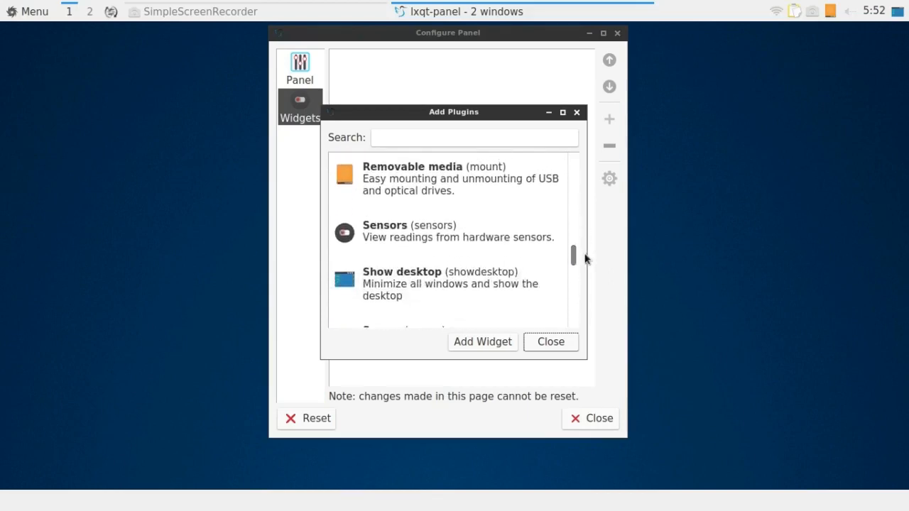
click(421, 277)
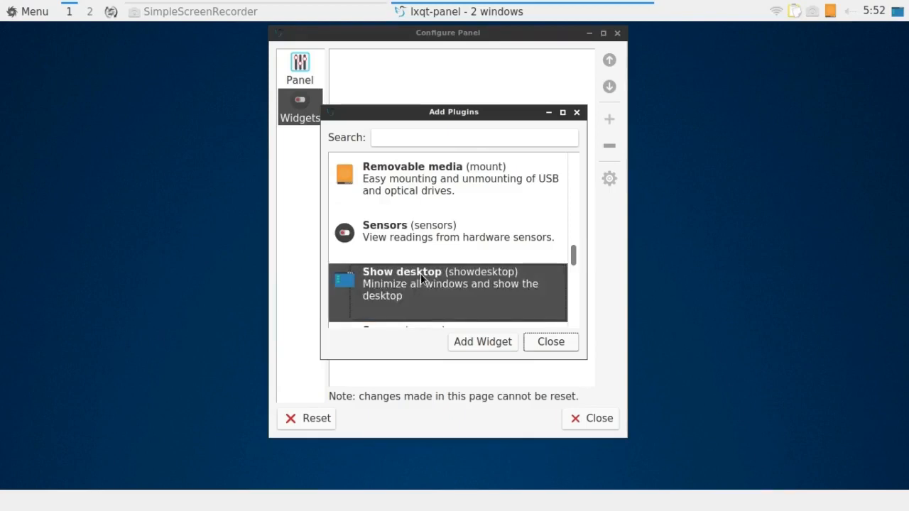
click(480, 343)
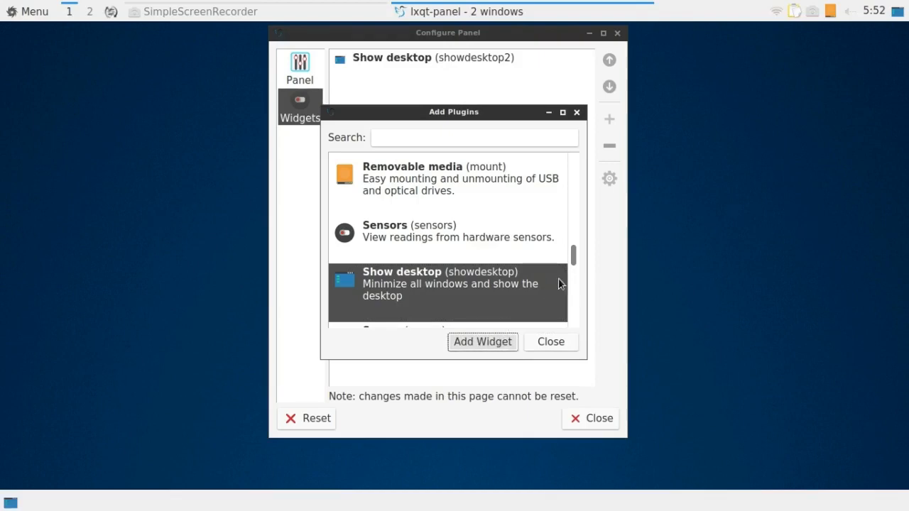
Add a Spacer widget and a Task manager widget to the bottom panel after Show desktop.
drag(574, 261, 577, 281)
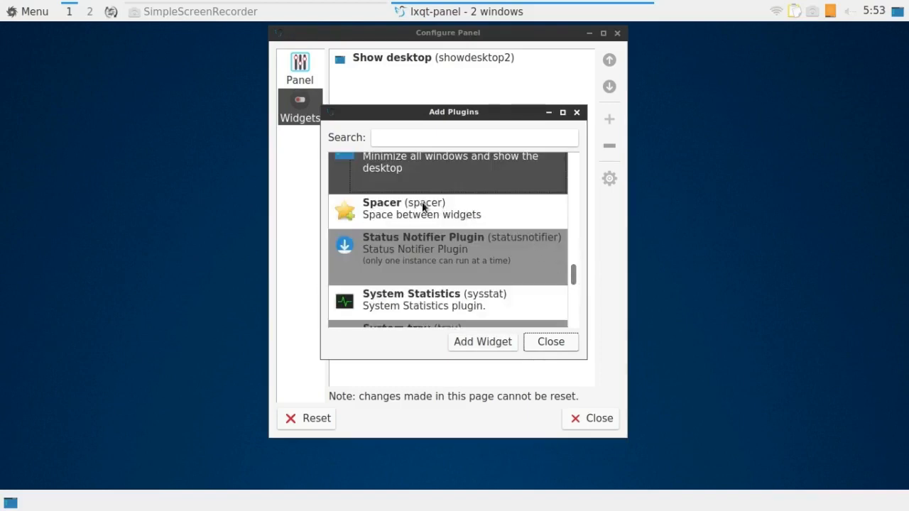
click(420, 203)
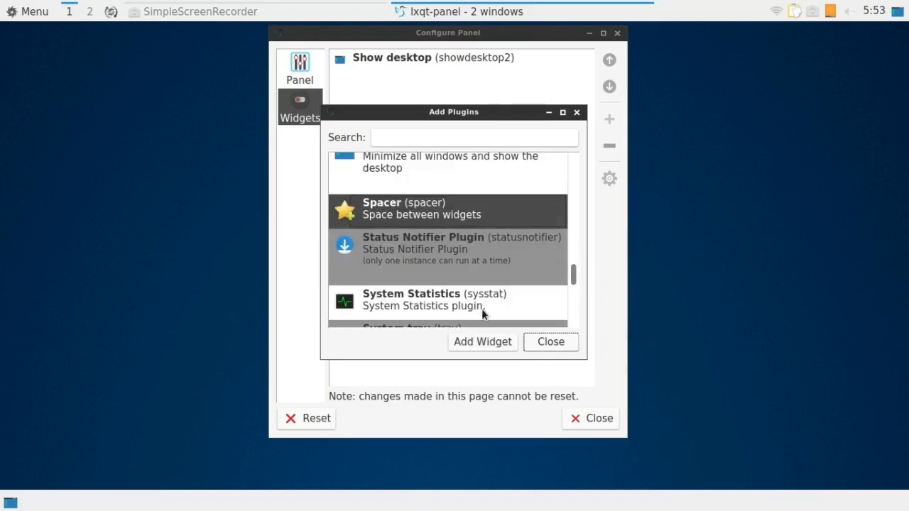
click(482, 343)
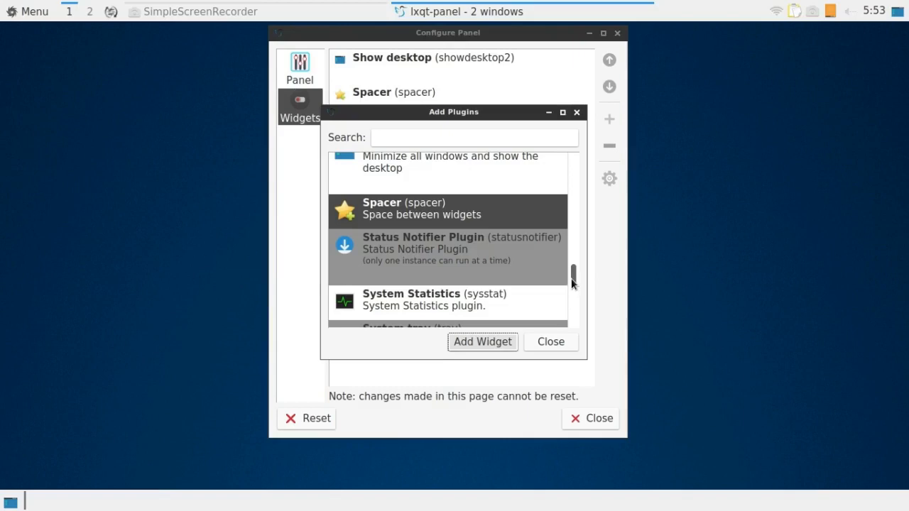
drag(573, 282, 574, 302)
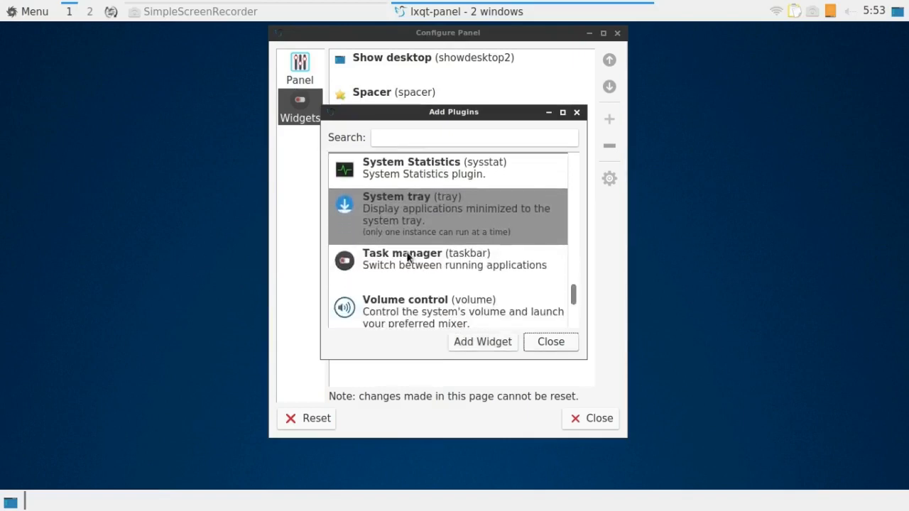
click(409, 259)
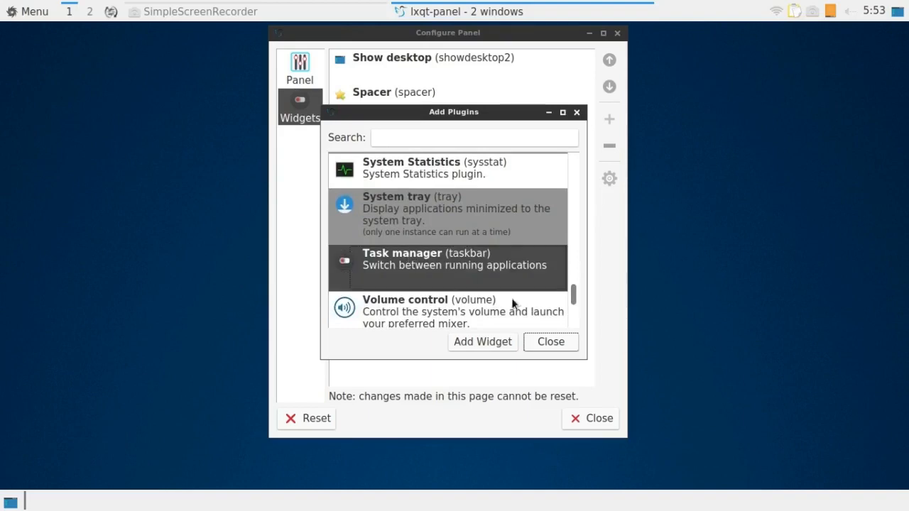
click(463, 342)
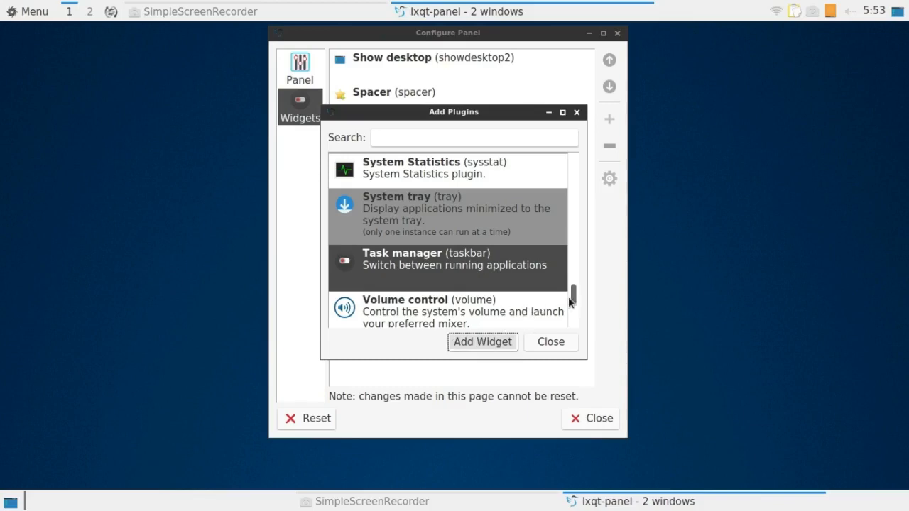
Add a second Spacer widget to the bottom panel after the Task manager.
drag(572, 299, 574, 284)
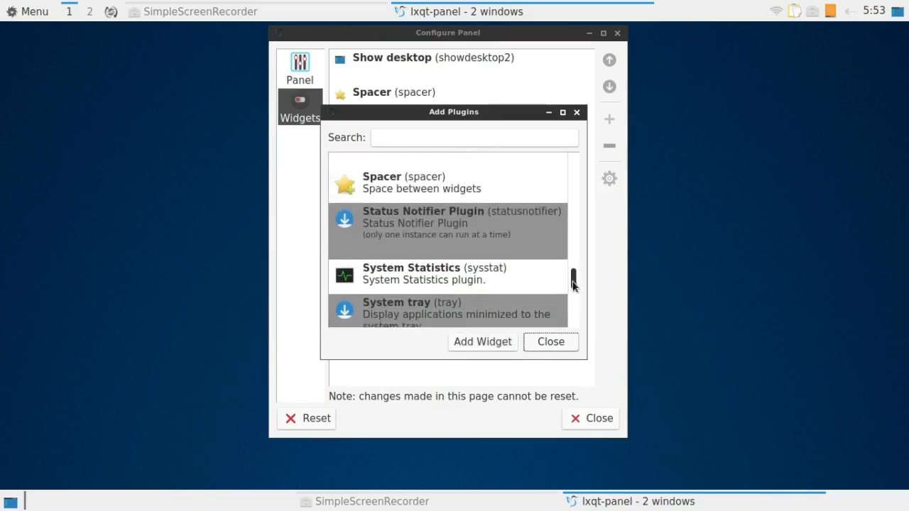
click(430, 191)
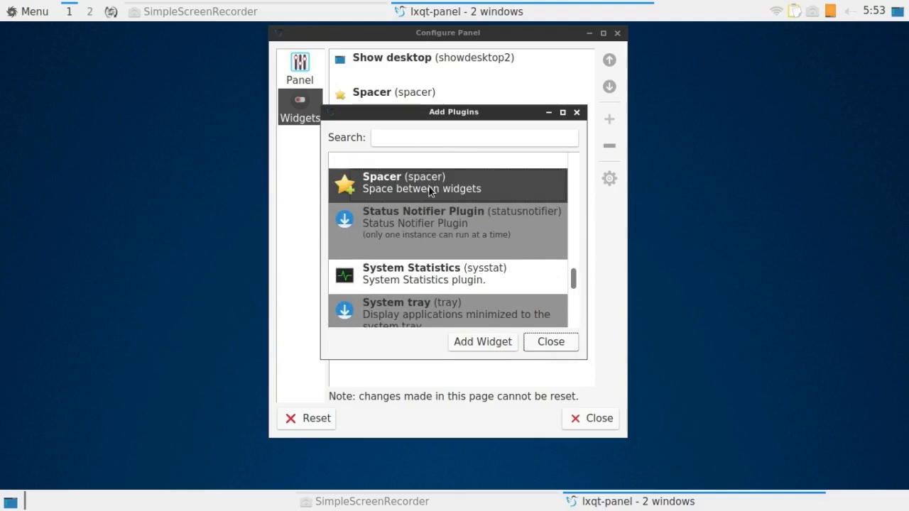
click(487, 343)
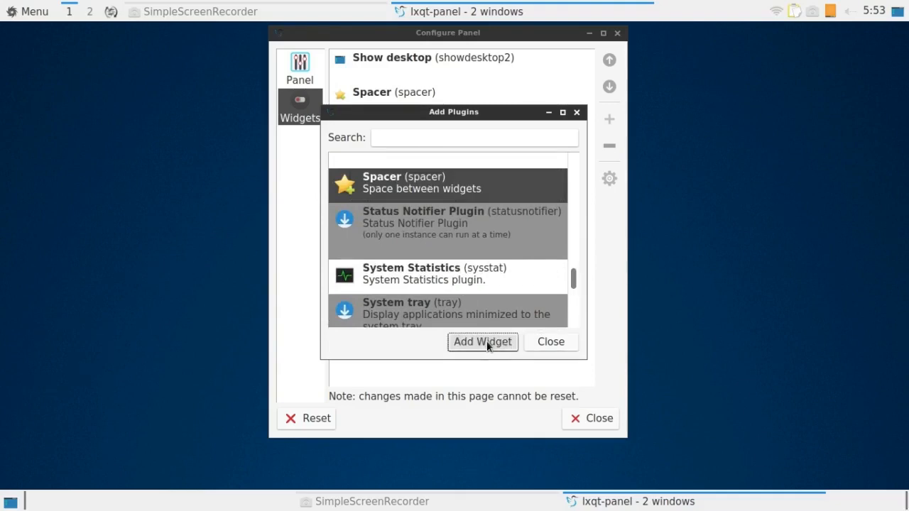
Add the Desktop switcher widget to the end of the bottom panel and close the panel configuration.
scroll(568, 320, down, 5)
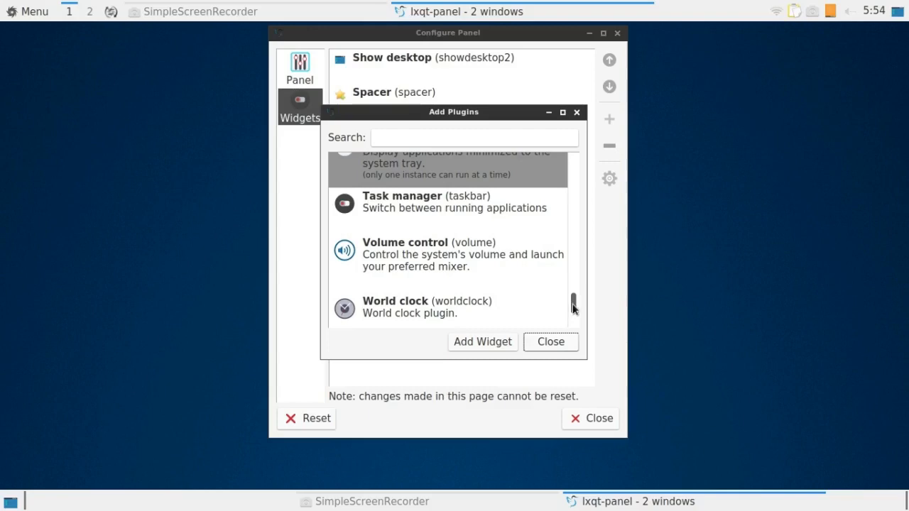
drag(573, 305, 571, 205)
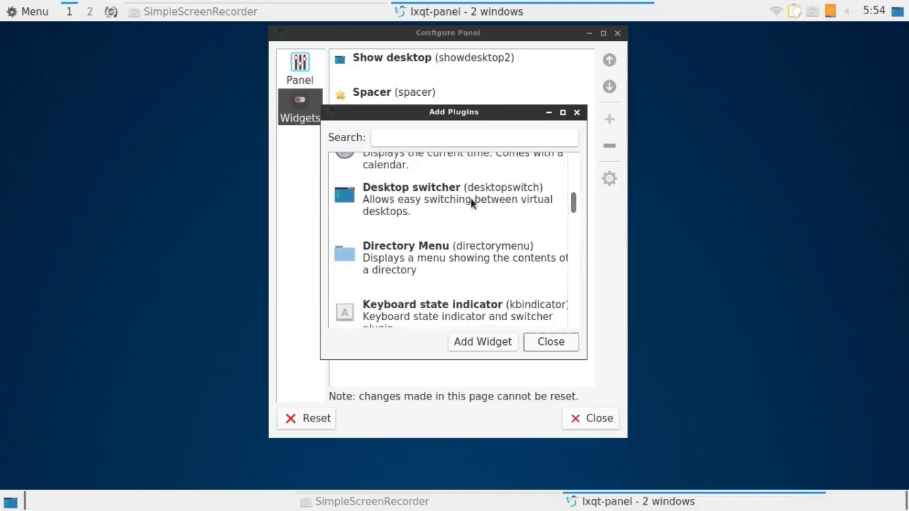
click(452, 191)
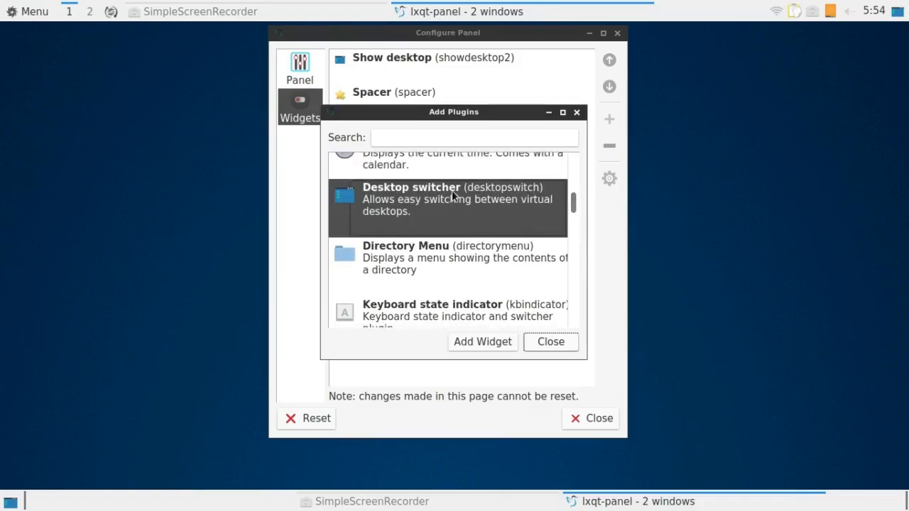
click(486, 341)
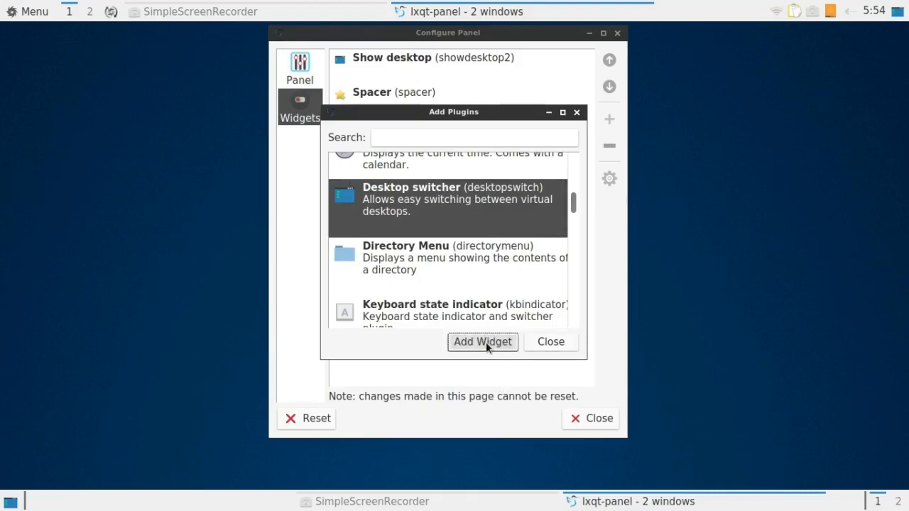
click(557, 345)
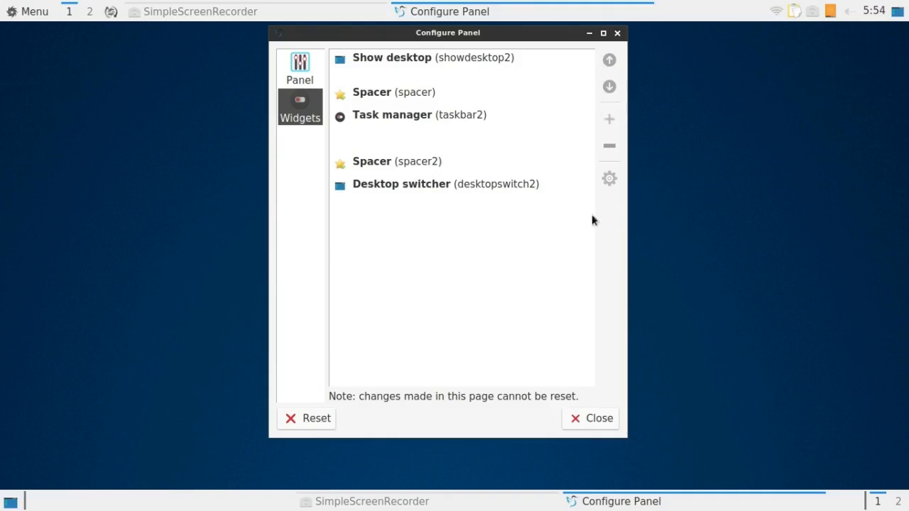
click(600, 419)
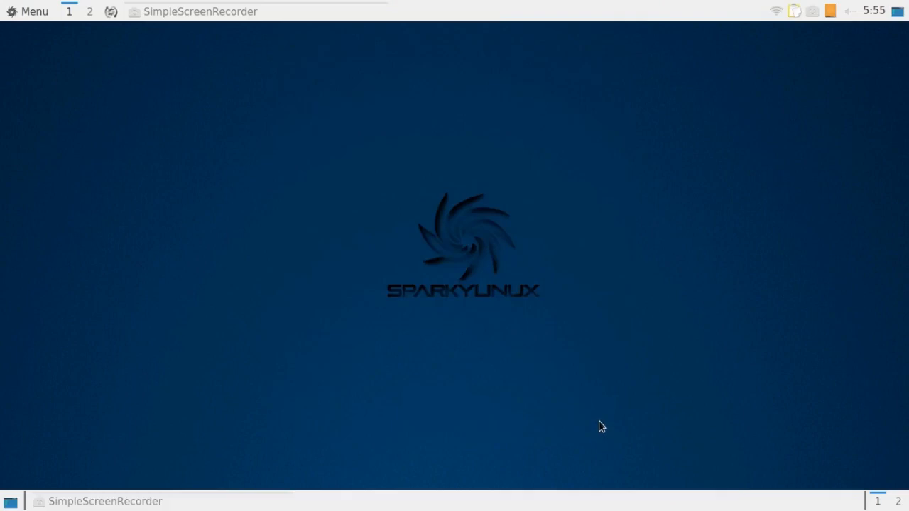
Review the bottom panel's Desktop switcher settings for rows, labels and desktop names, leaving them as they are.
right_click(879, 505)
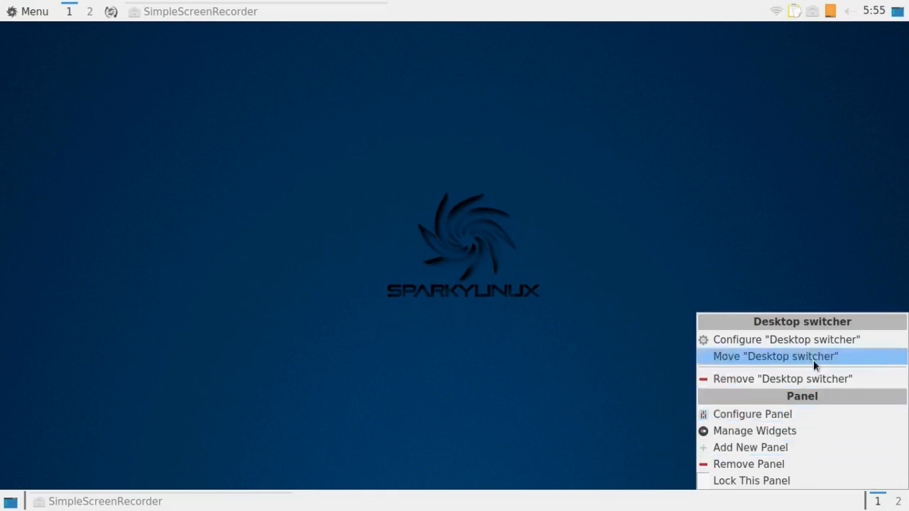
click(802, 341)
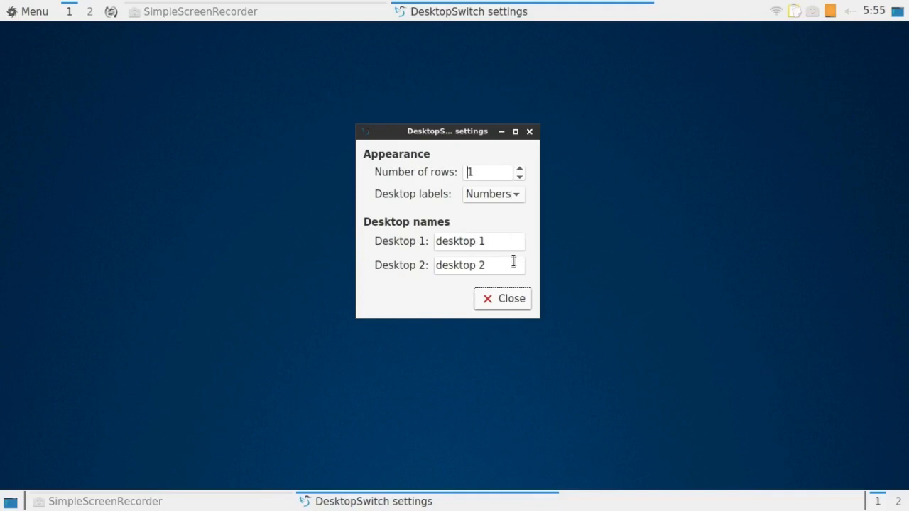
click(523, 301)
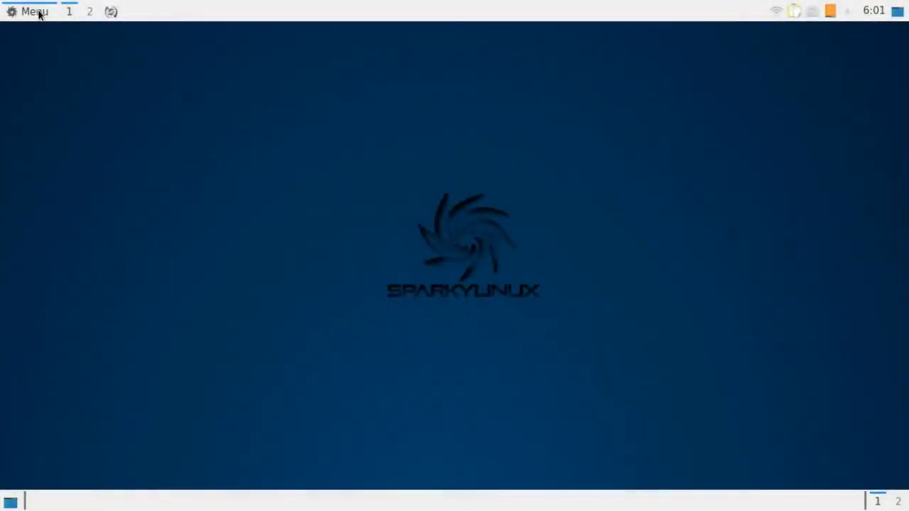
Set the number of desktops to 4 in Openbox Configuration Manager and close it.
click(36, 12)
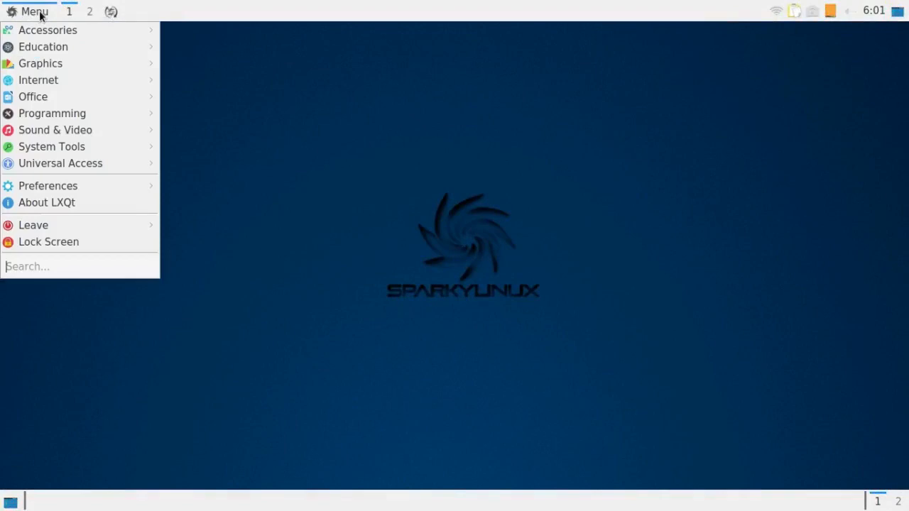
mouse_move(42, 30)
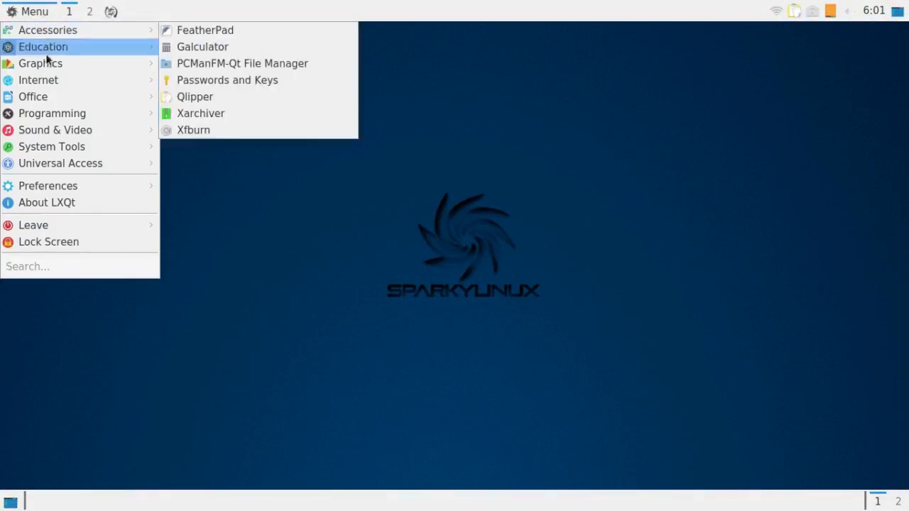
mouse_move(51, 186)
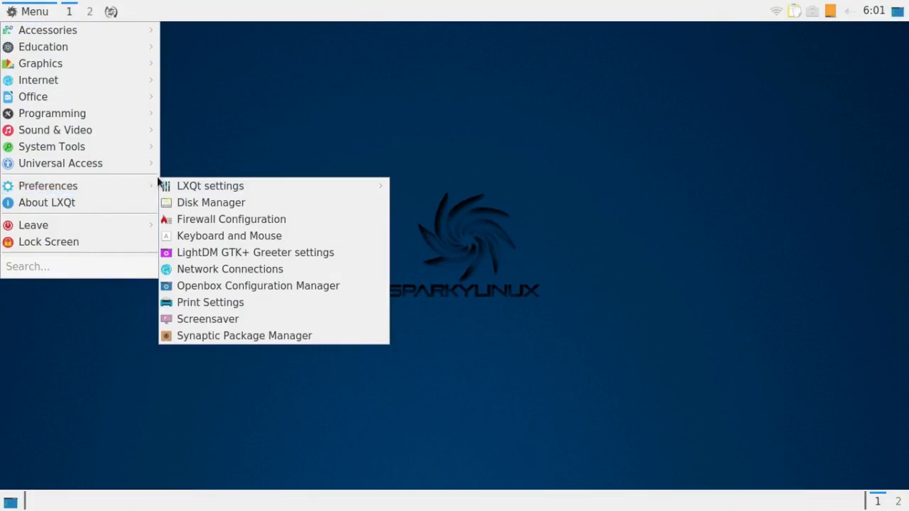
click(202, 291)
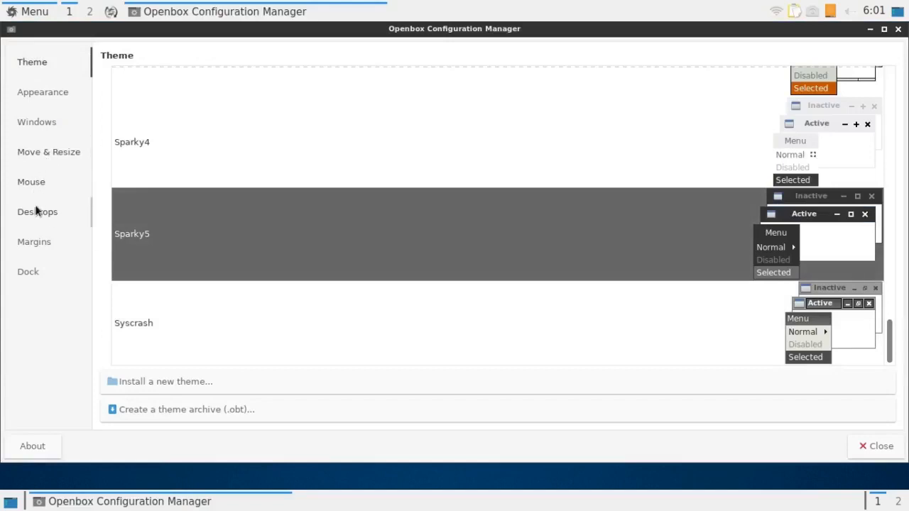
click(35, 213)
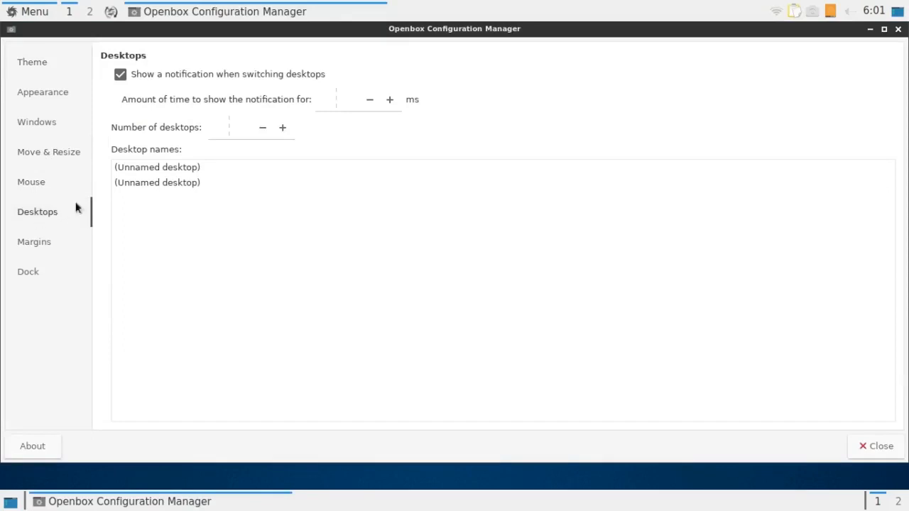
click(283, 129)
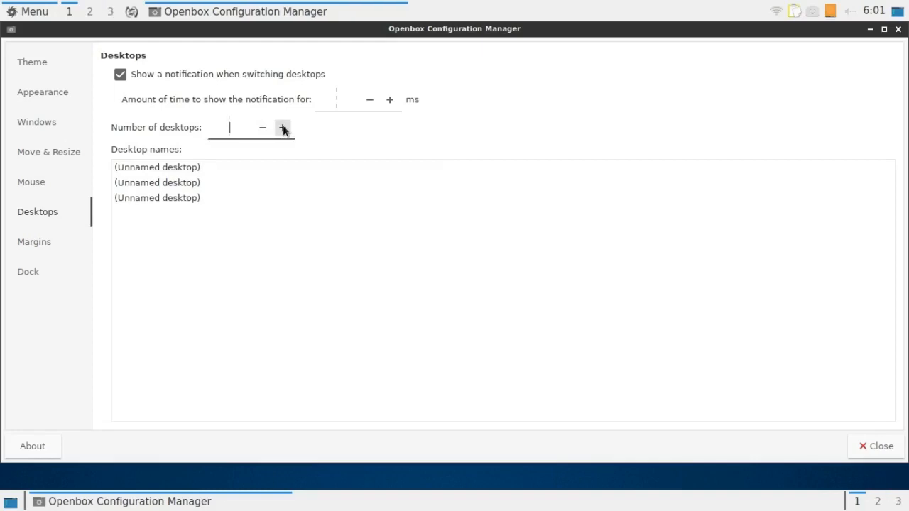
click(283, 129)
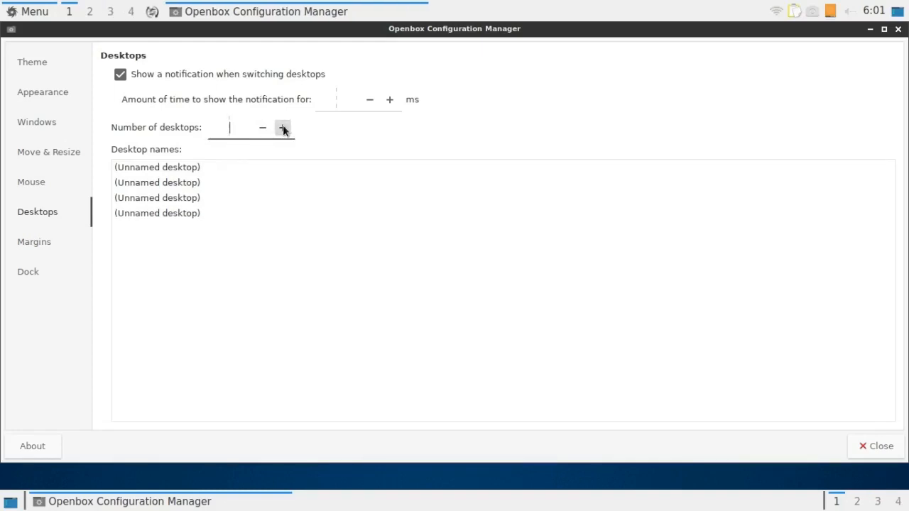
click(878, 446)
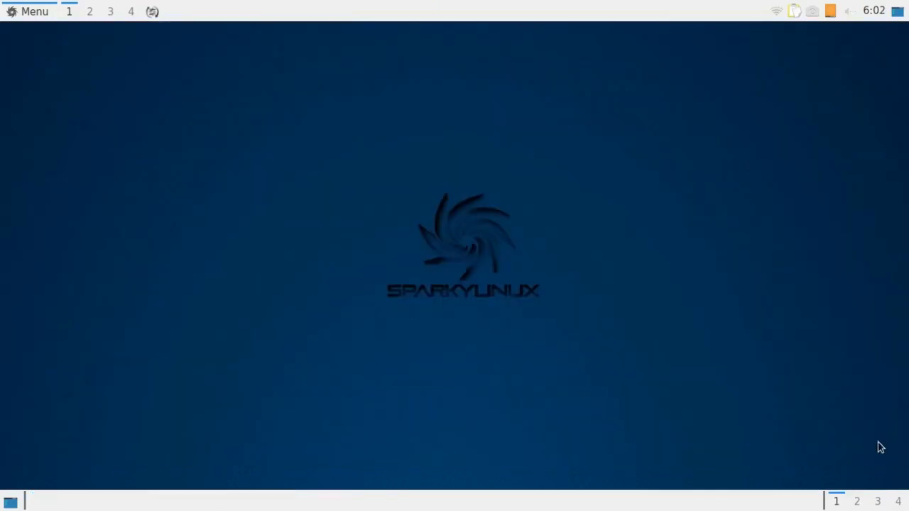
Open the top panel's widget configuration and remove the Desktop switcher widget from it.
right_click(320, 10)
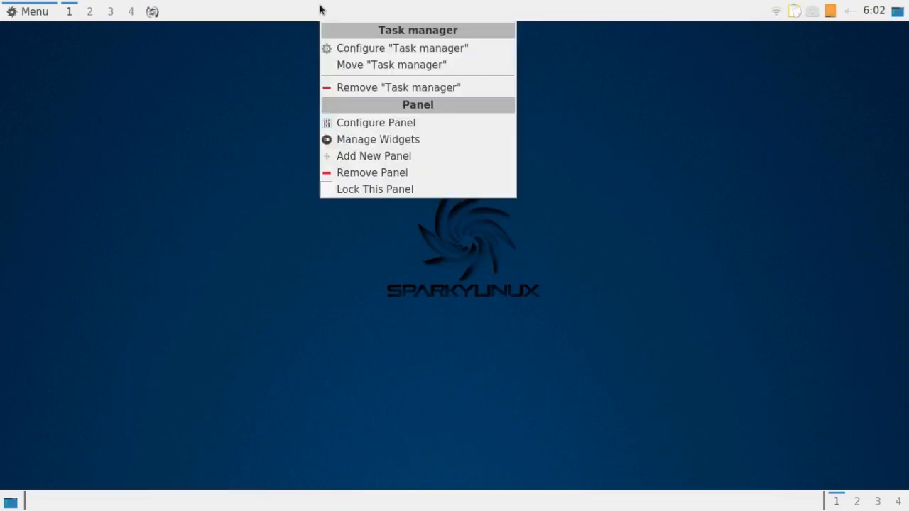
click(368, 124)
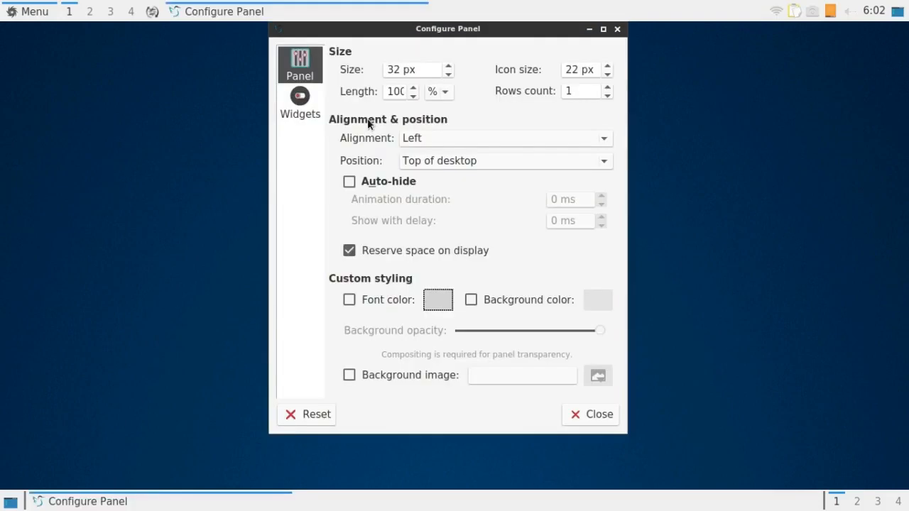
click(302, 103)
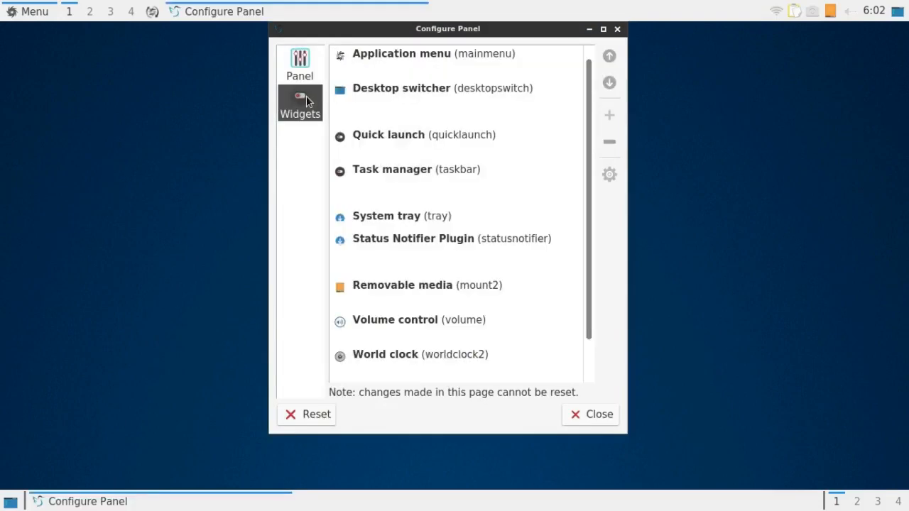
click(482, 93)
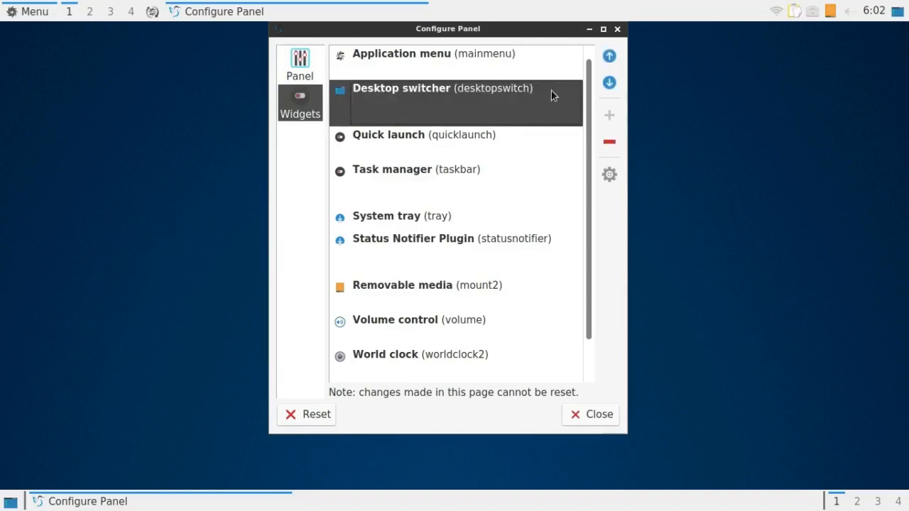
click(609, 143)
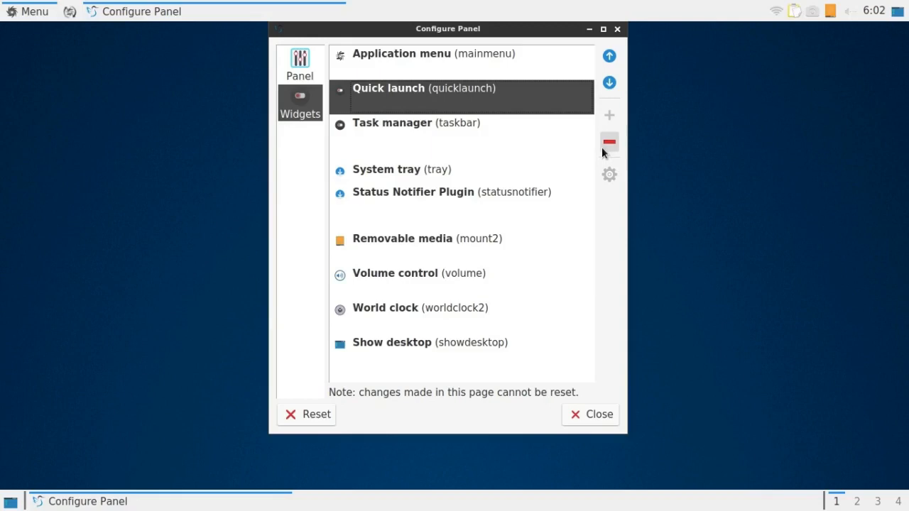
Remove the Task manager and Show desktop widgets from the top panel and close the panel configuration.
click(420, 123)
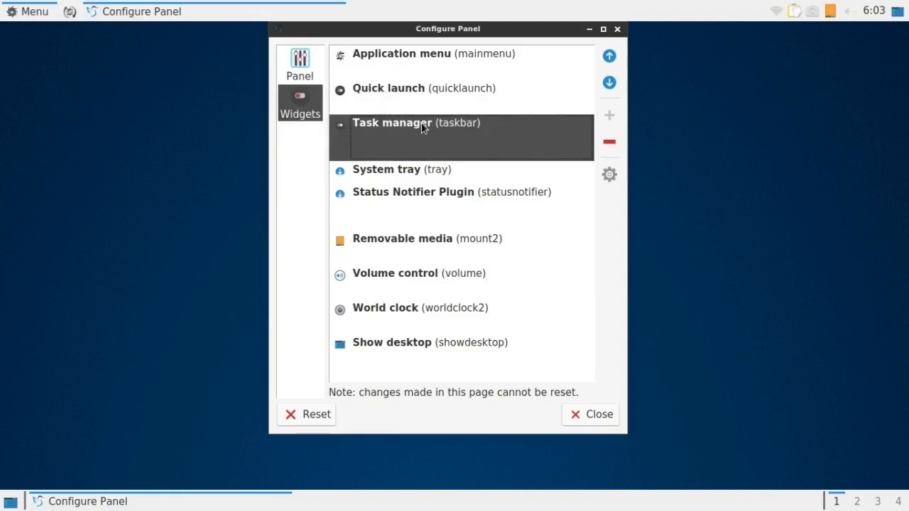
click(608, 141)
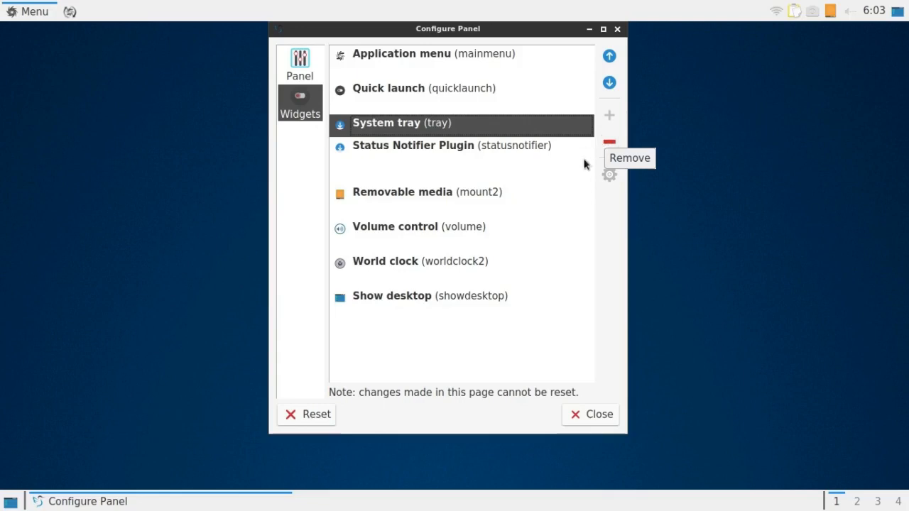
click(474, 296)
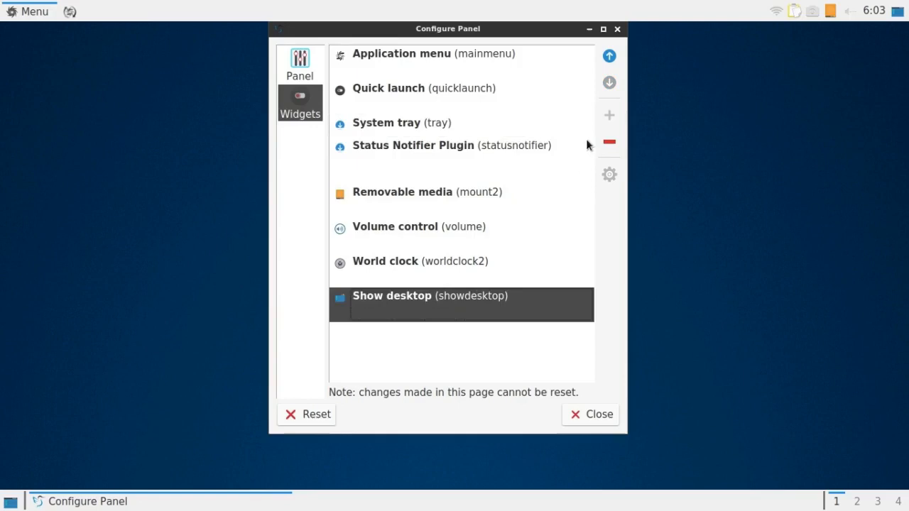
click(614, 141)
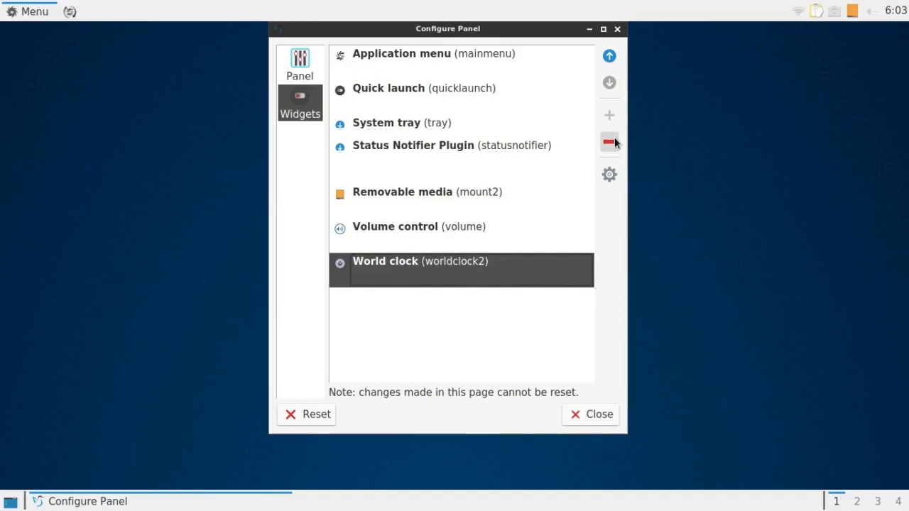
click(598, 415)
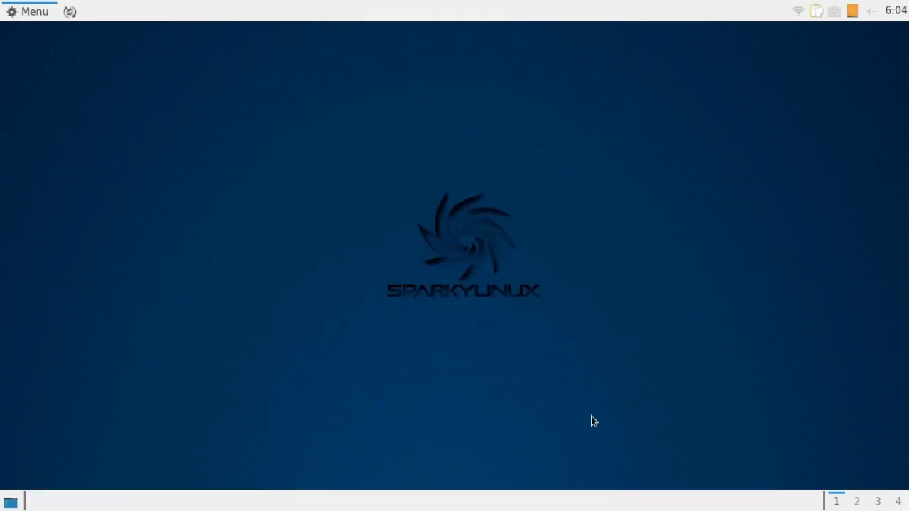
Launch FeatherPad from the Accessories applications and close its window again.
click(31, 11)
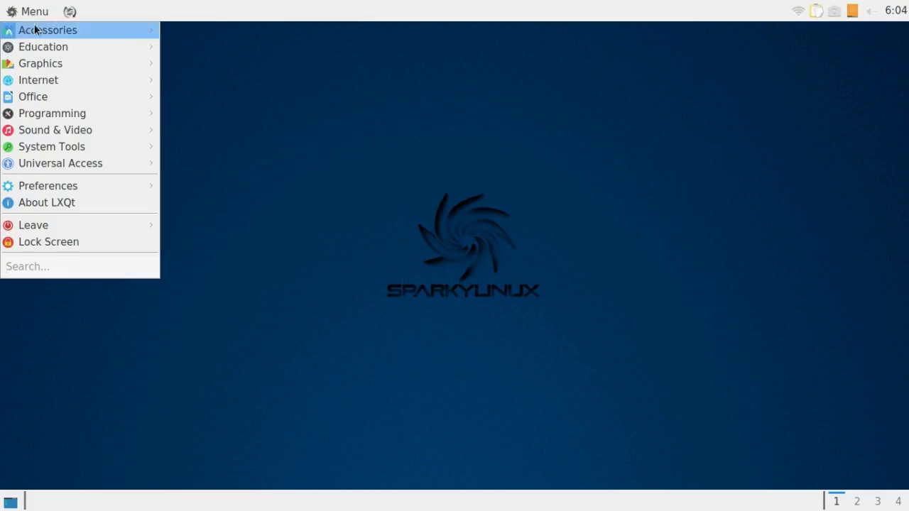
mouse_move(37, 32)
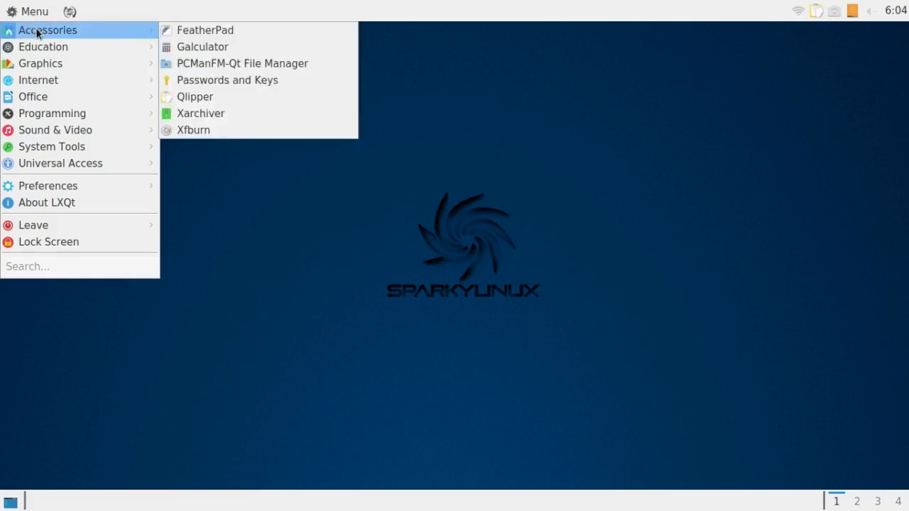
click(191, 31)
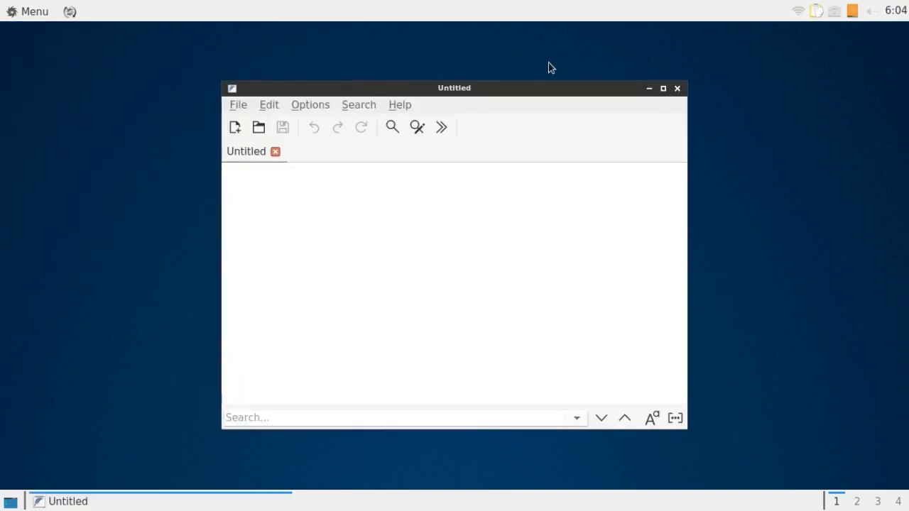
click(678, 89)
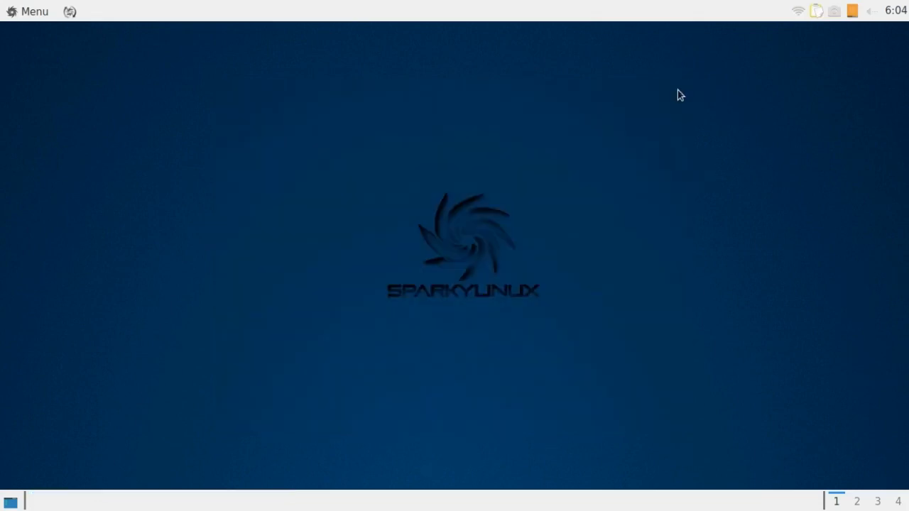
Try to place the FeatherPad launcher on the empty area of the top panel.
click(33, 13)
mouse_move(45, 36)
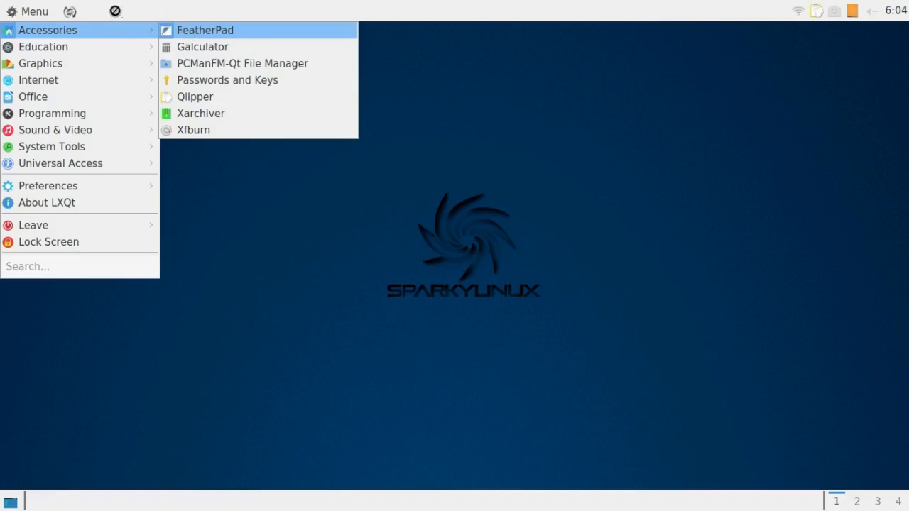
click(113, 10)
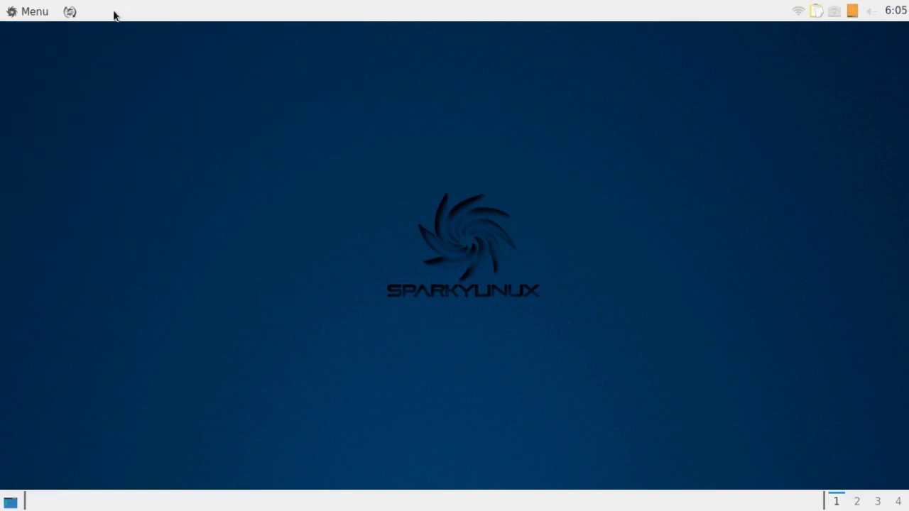
Add launchers for FeatherPad and Galculator to the Quick launch widget on the top panel.
click(42, 12)
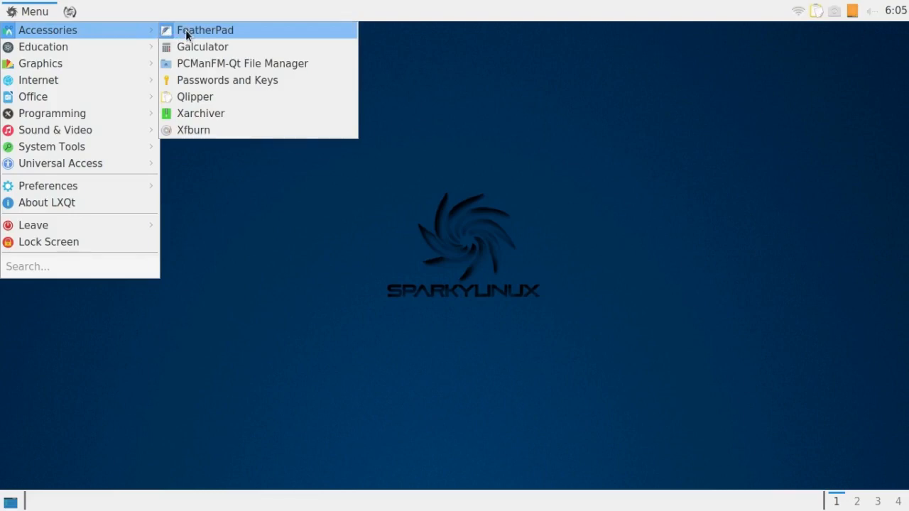
drag(77, 17, 71, 14)
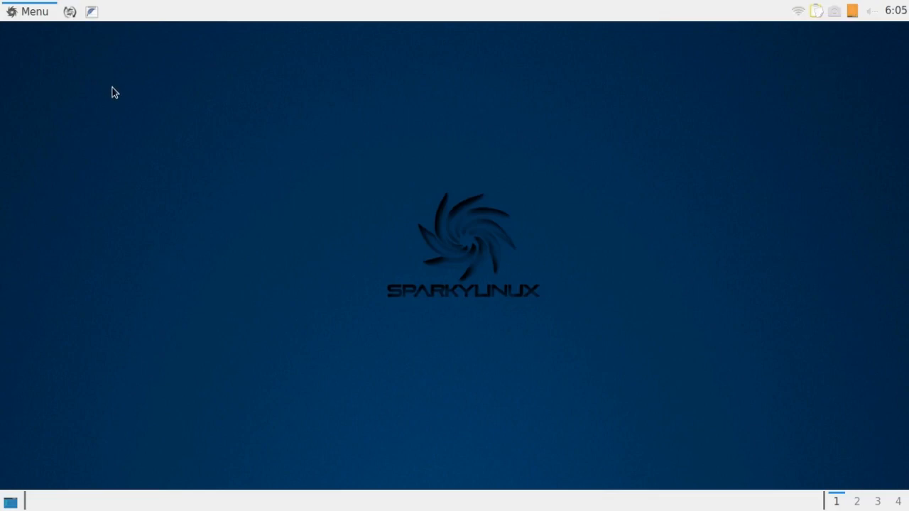
click(30, 13)
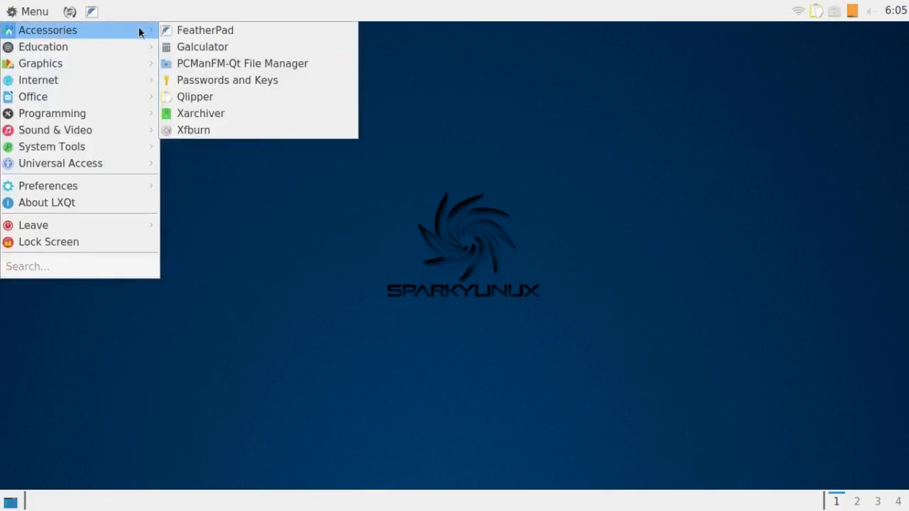
drag(189, 47, 78, 14)
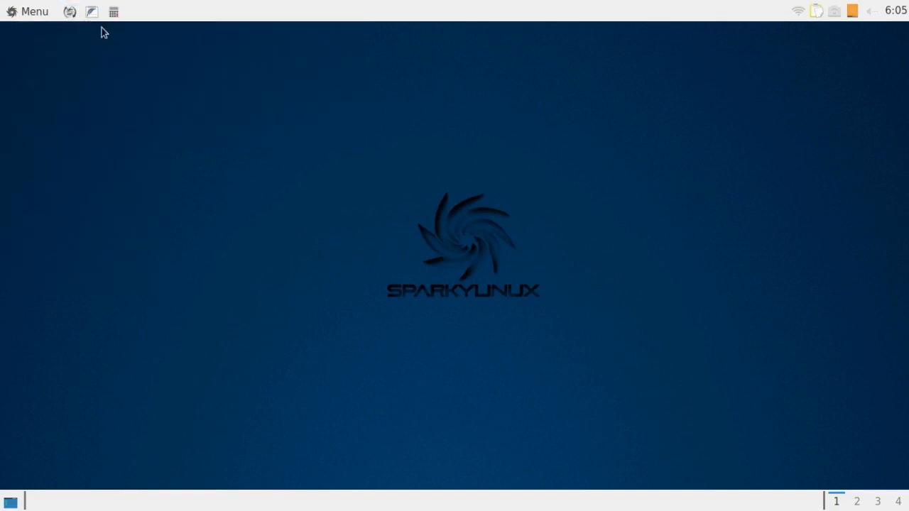
Add PCManFM-Qt File Manager and QTerminal launchers to the top panel's Quick launch widget.
click(39, 13)
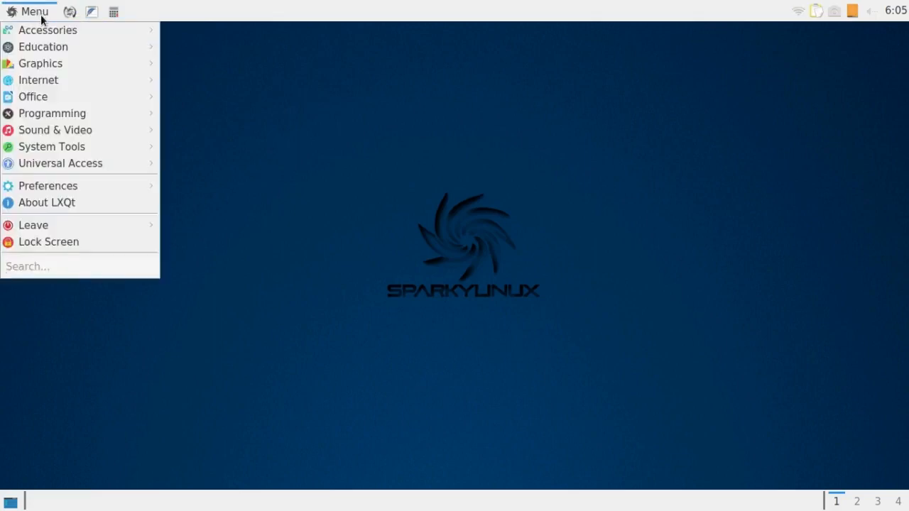
mouse_move(112, 32)
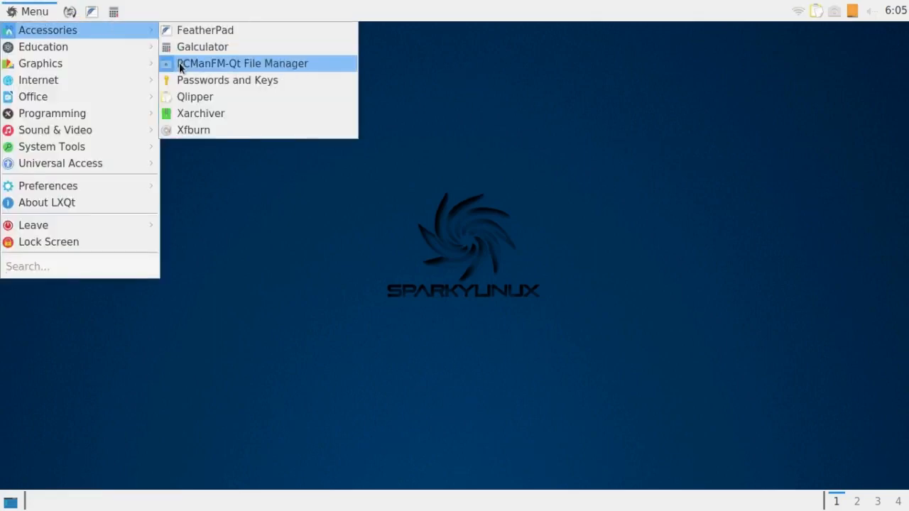
drag(181, 66, 71, 15)
click(28, 11)
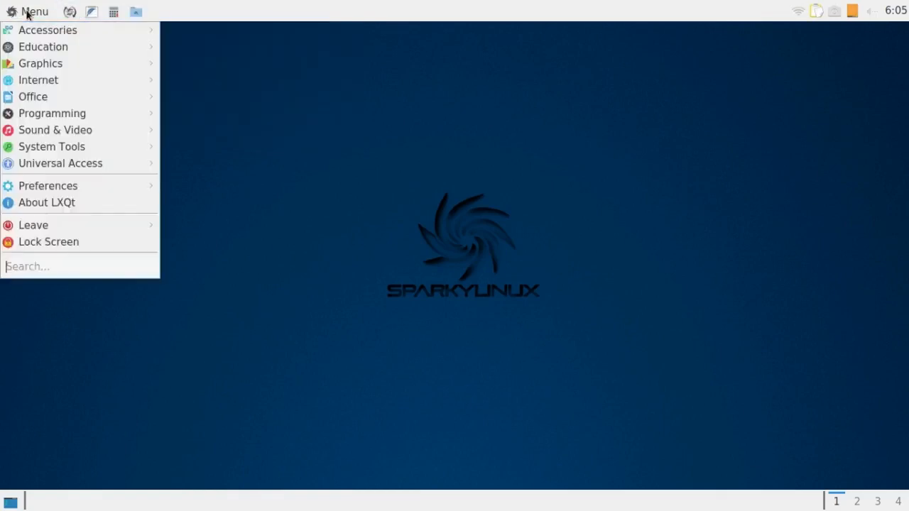
mouse_move(47, 130)
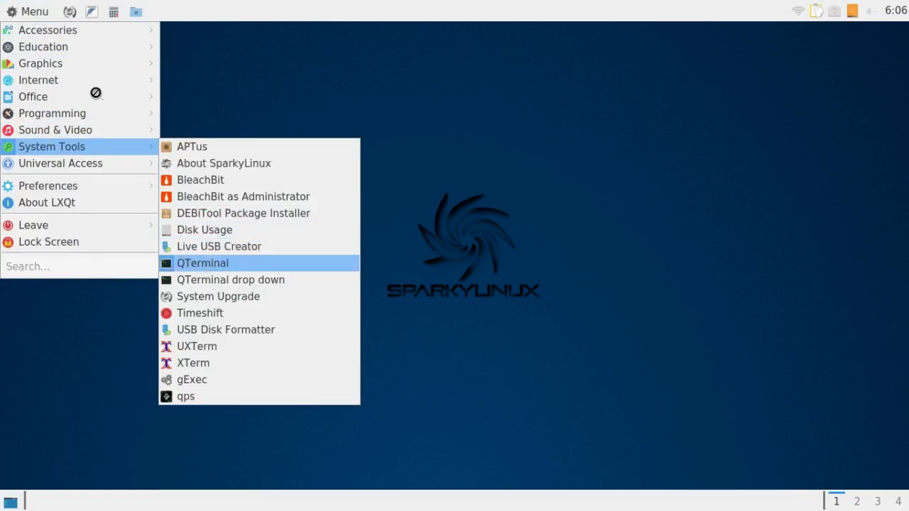
drag(71, 20, 69, 15)
Add SimpleScreenRecorder, PulseAudio Volume Control and VLC media player launchers to the top panel's Quick launch widget.
click(40, 13)
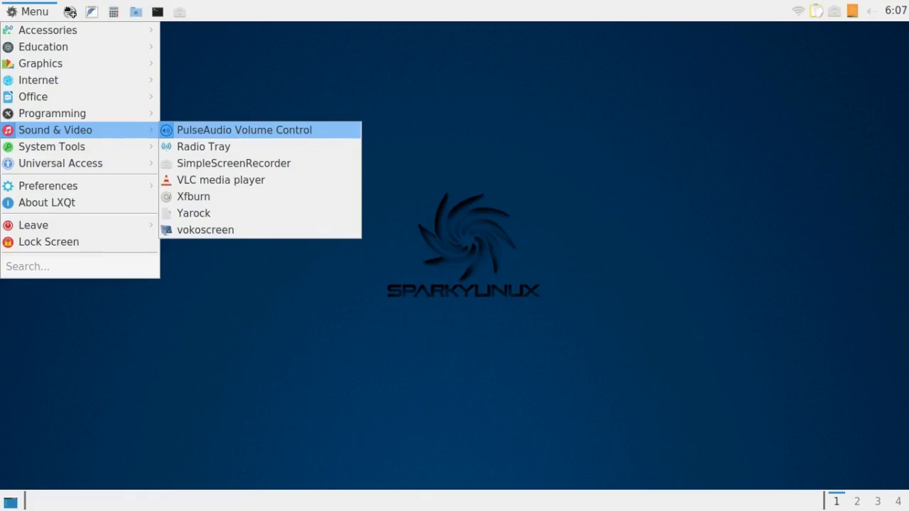
drag(69, 12, 69, 13)
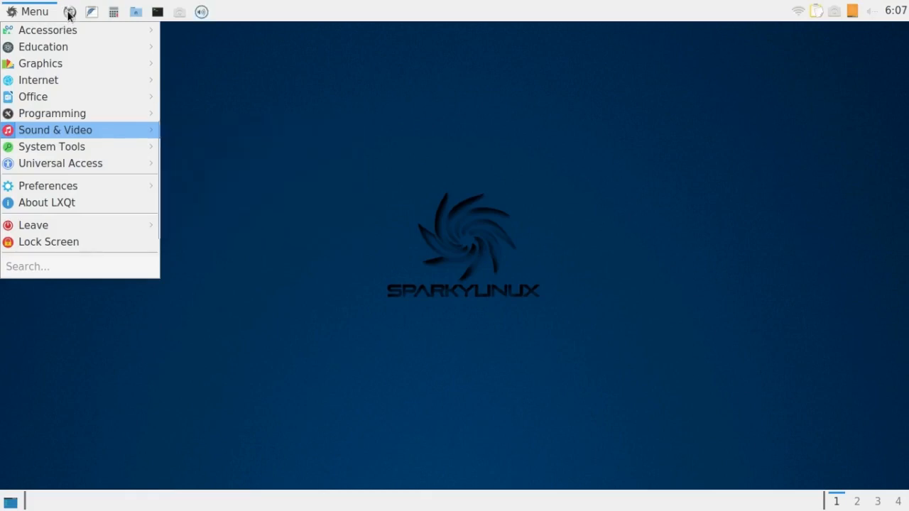
click(38, 12)
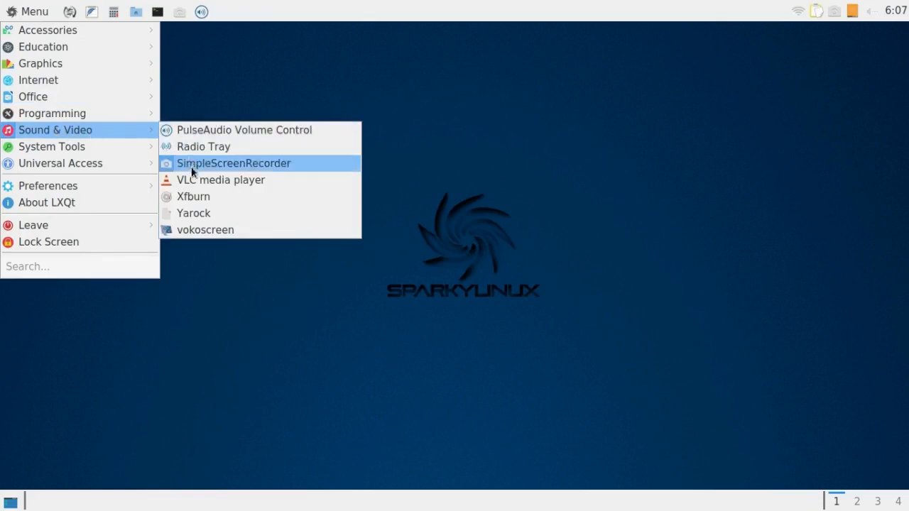
drag(204, 184, 72, 14)
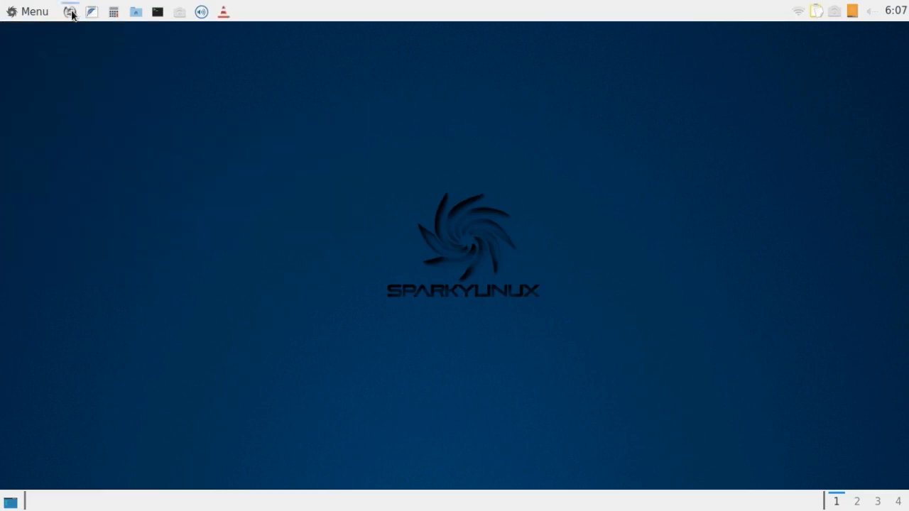
Open the Appearance configuration from the LXQt settings.
click(25, 8)
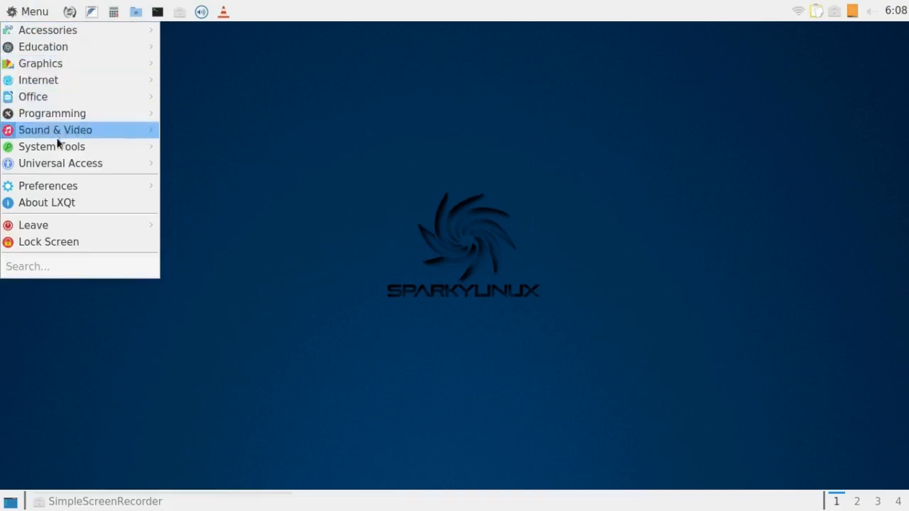
mouse_move(60, 189)
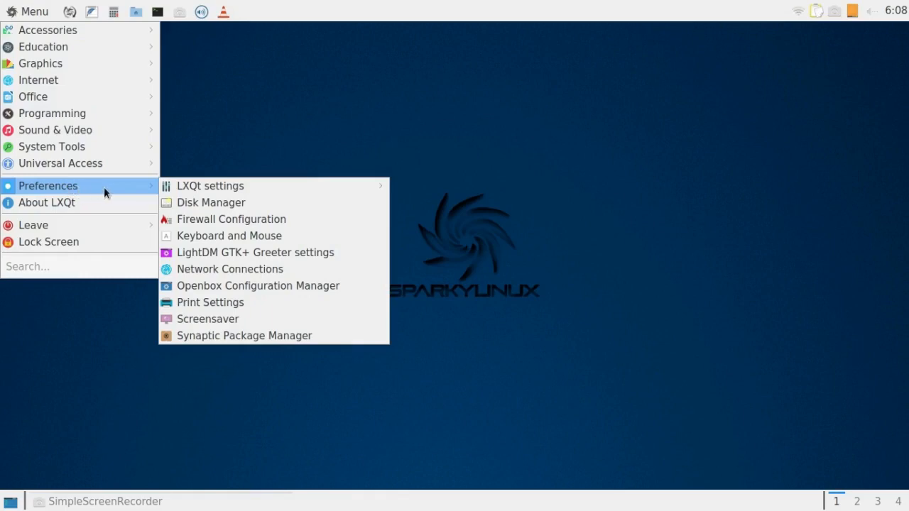
mouse_move(182, 187)
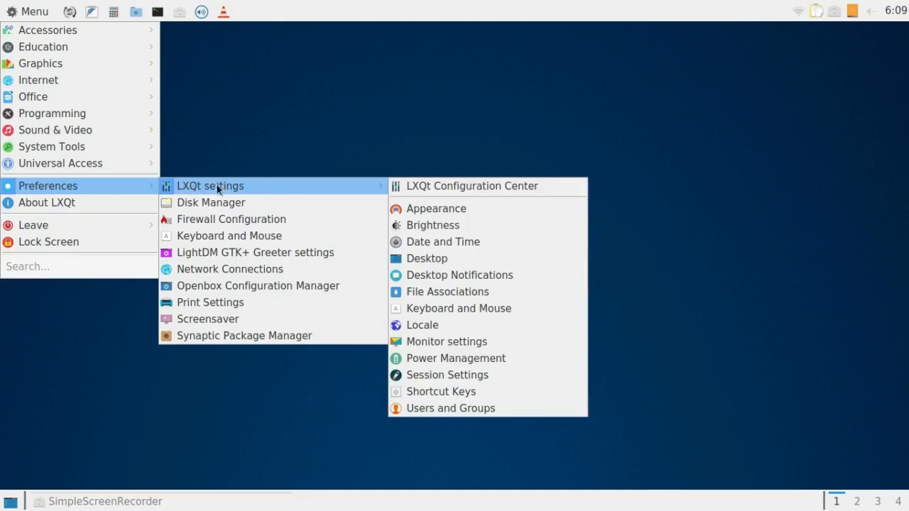
click(429, 210)
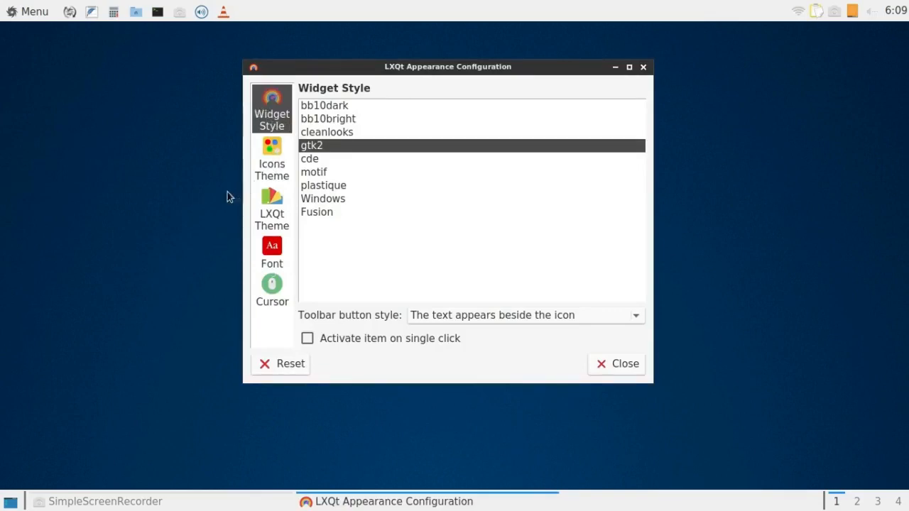
Try out the bb10dark and Fusion widget styles, and set the widget style back to gtk2.
click(323, 105)
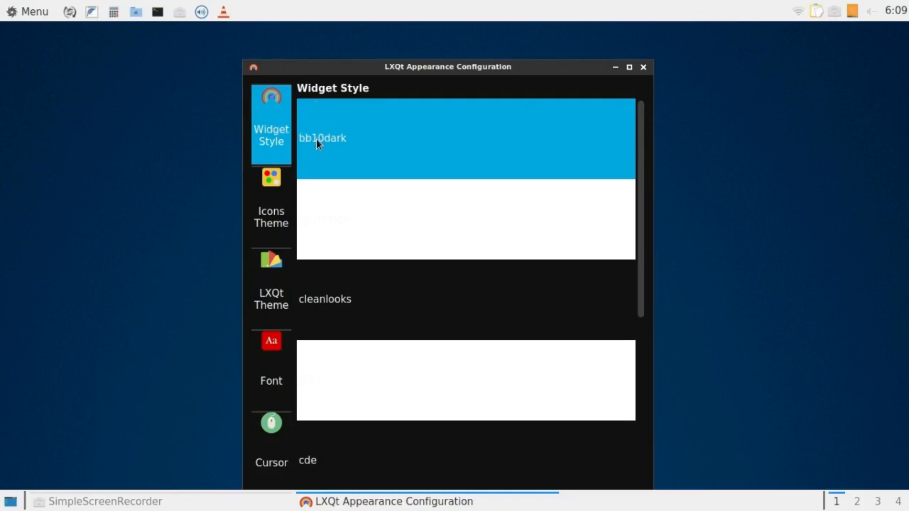
drag(641, 172, 630, 130)
drag(630, 187, 630, 371)
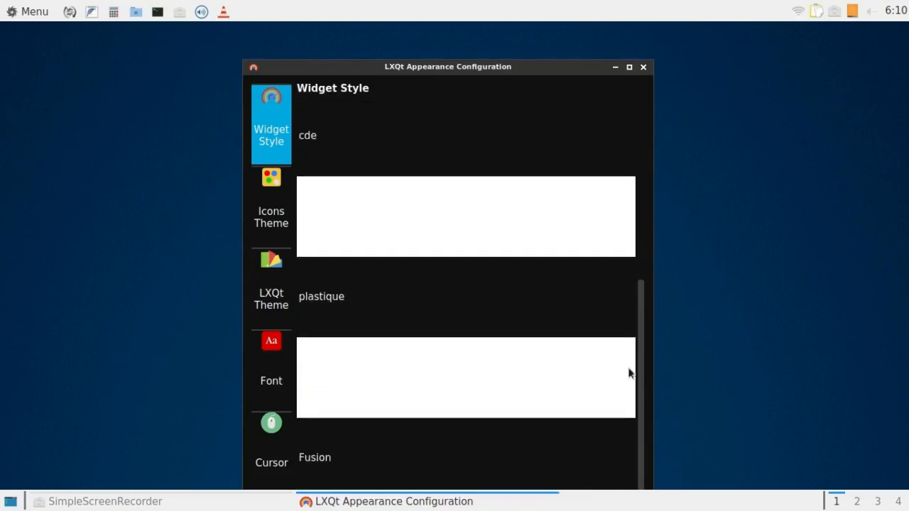
click(307, 460)
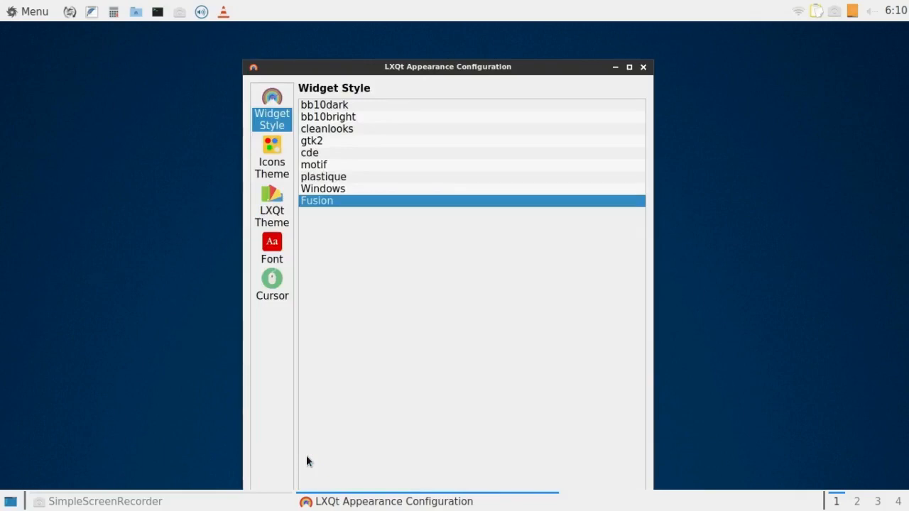
click(307, 144)
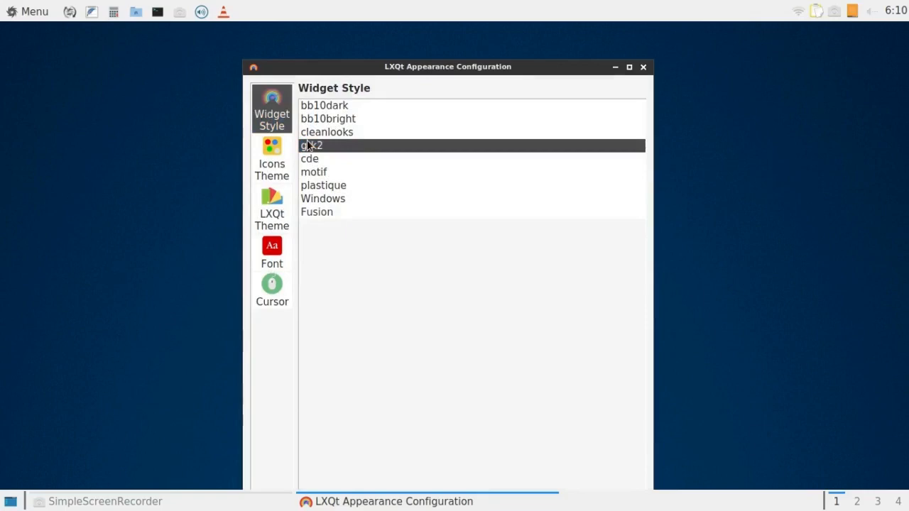
Try out the Oxygen, GNOME, HighContrast and Adwaita icon themes, and set the icon theme back to Ultra-Flat-Icons.
click(270, 152)
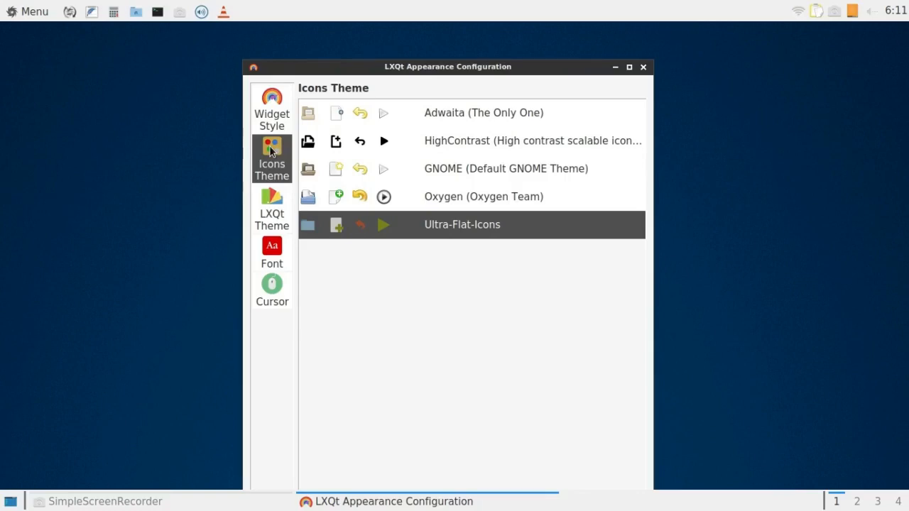
click(308, 199)
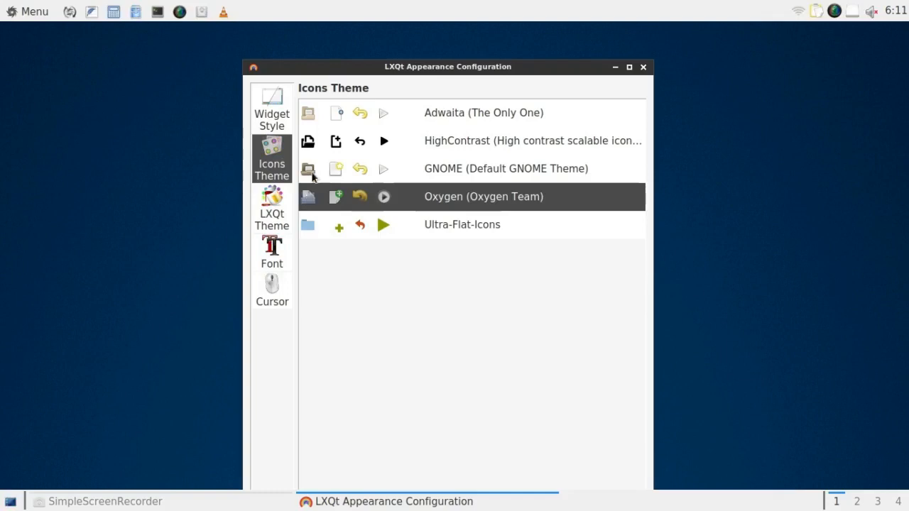
click(310, 172)
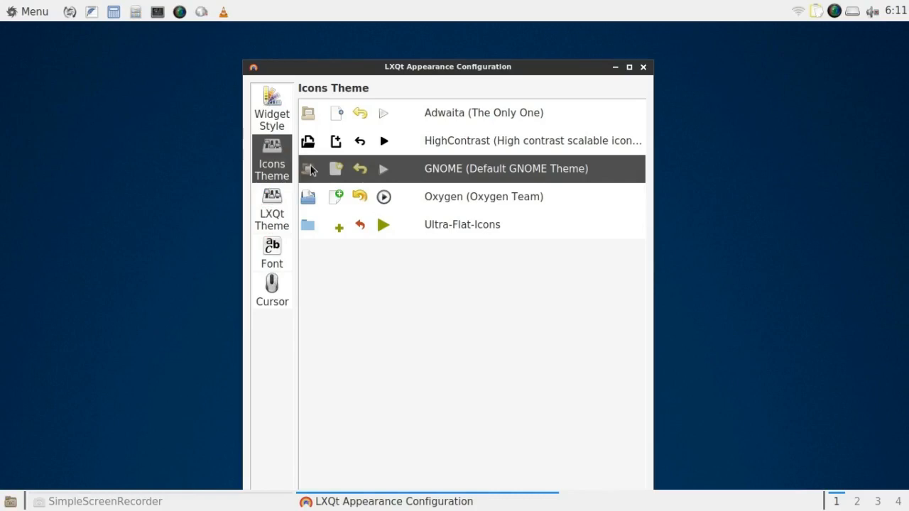
click(309, 145)
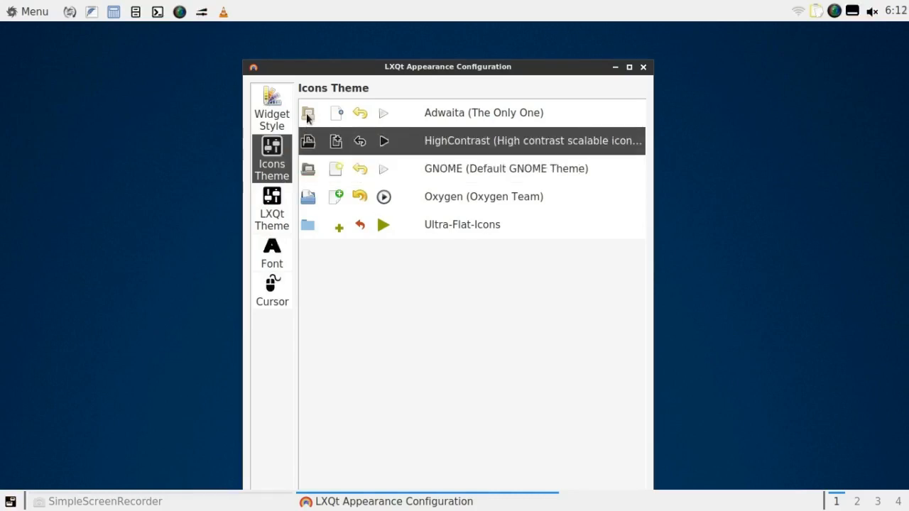
click(309, 117)
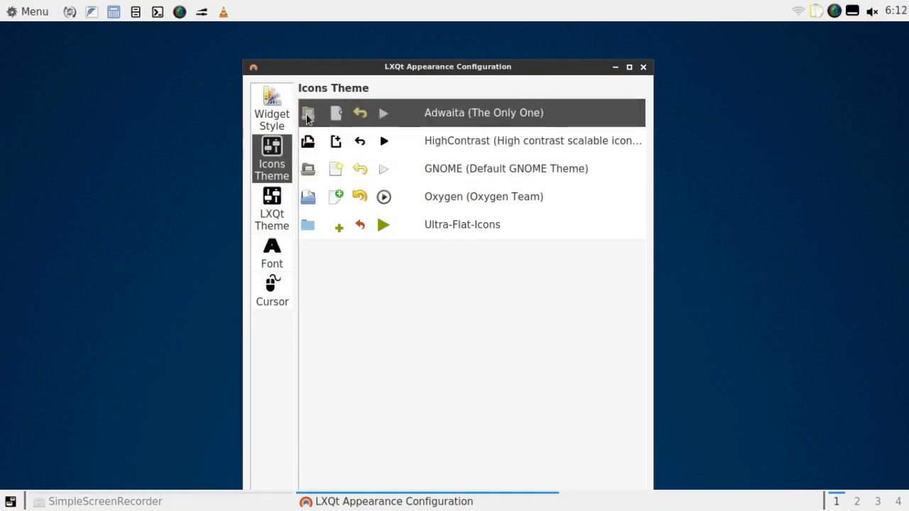
click(308, 226)
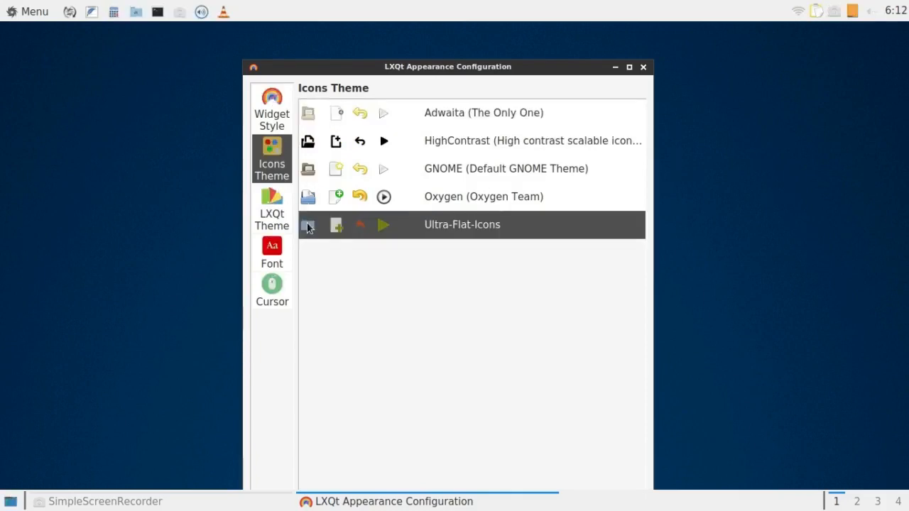
Try out each LXQt theme in the list from Ambiance through System, and set the LXQt theme to Ambiance.
click(272, 208)
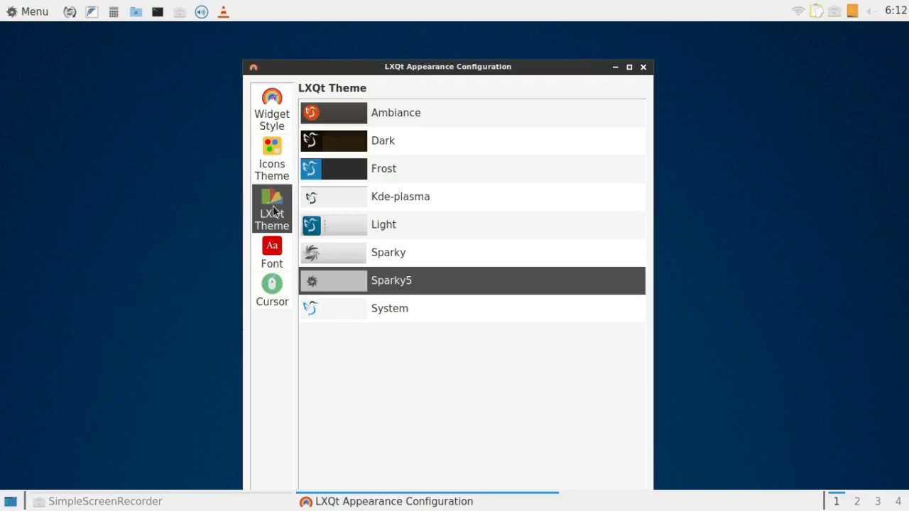
click(353, 117)
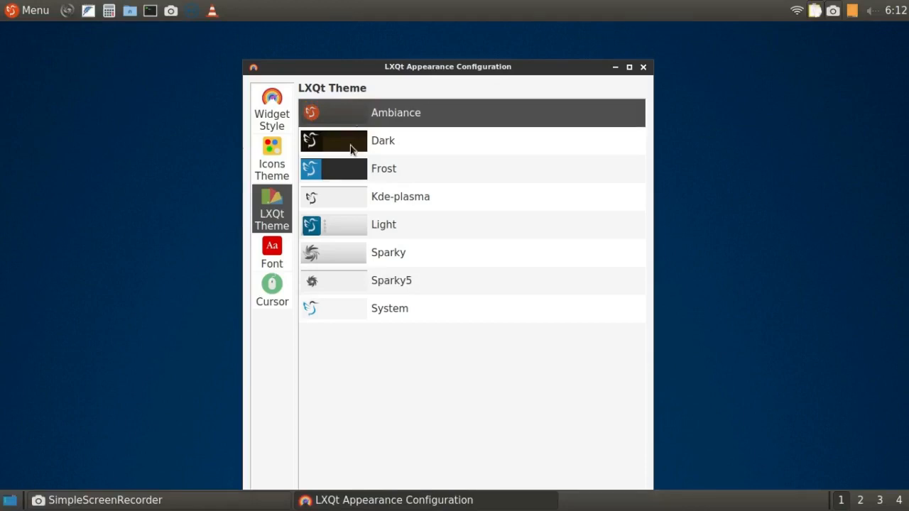
click(351, 146)
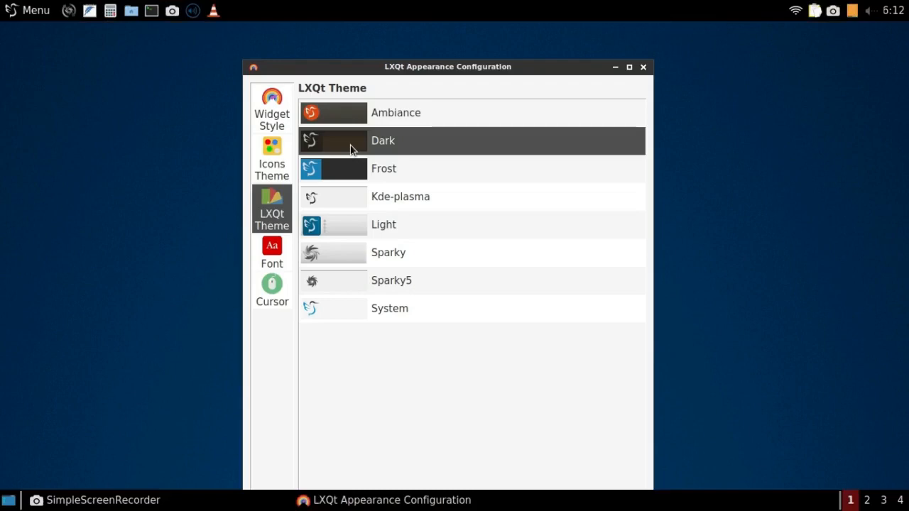
click(351, 178)
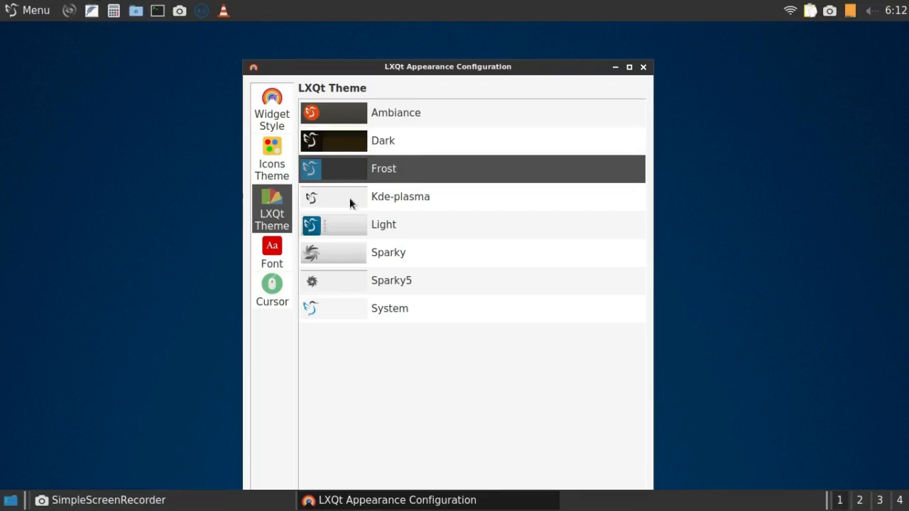
click(349, 203)
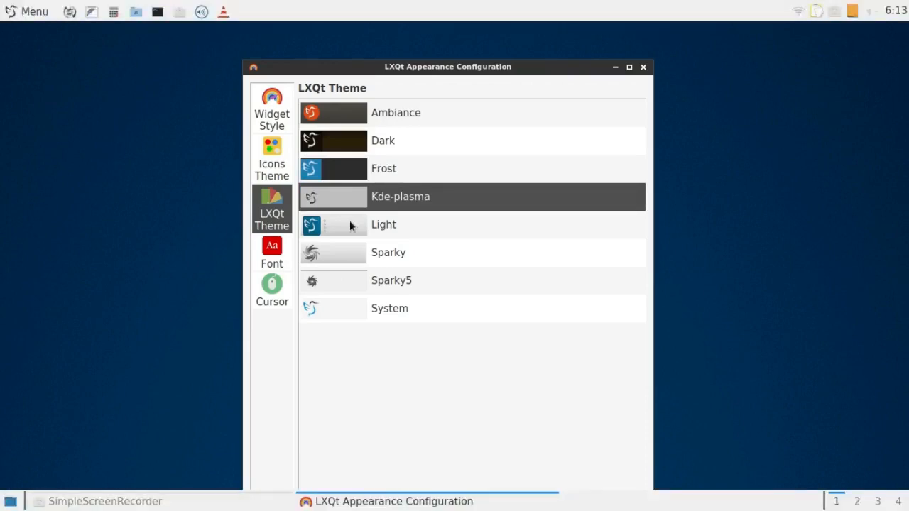
click(349, 226)
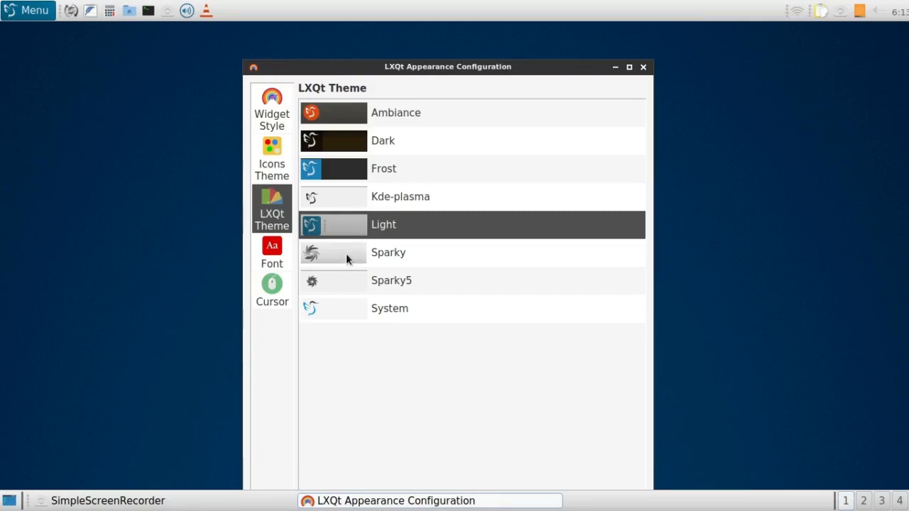
click(346, 256)
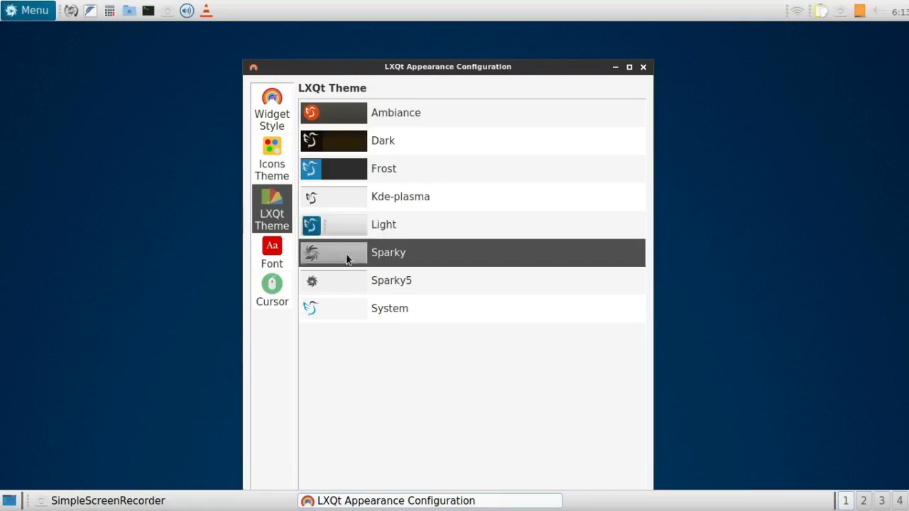
click(347, 281)
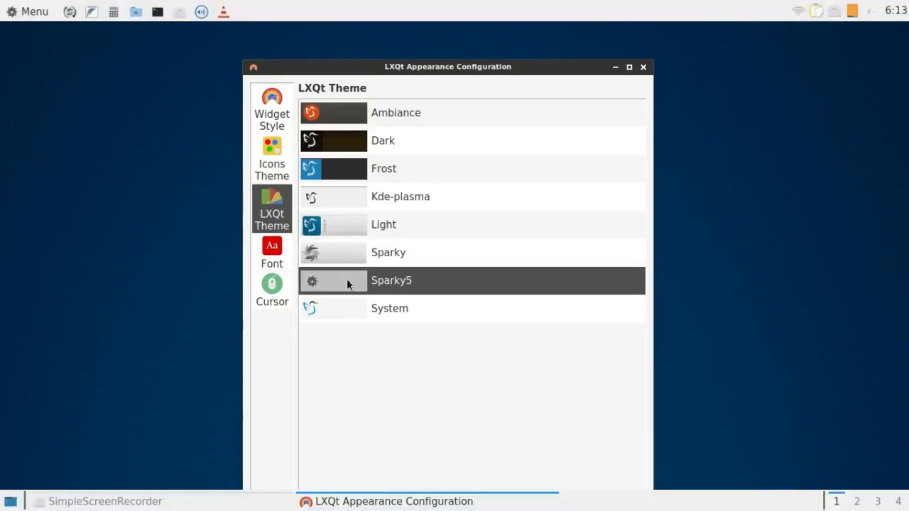
click(350, 316)
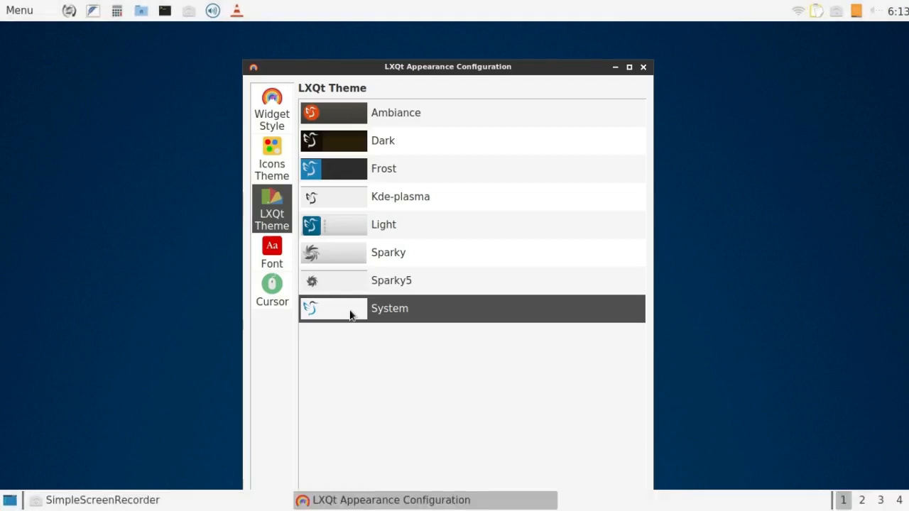
click(347, 122)
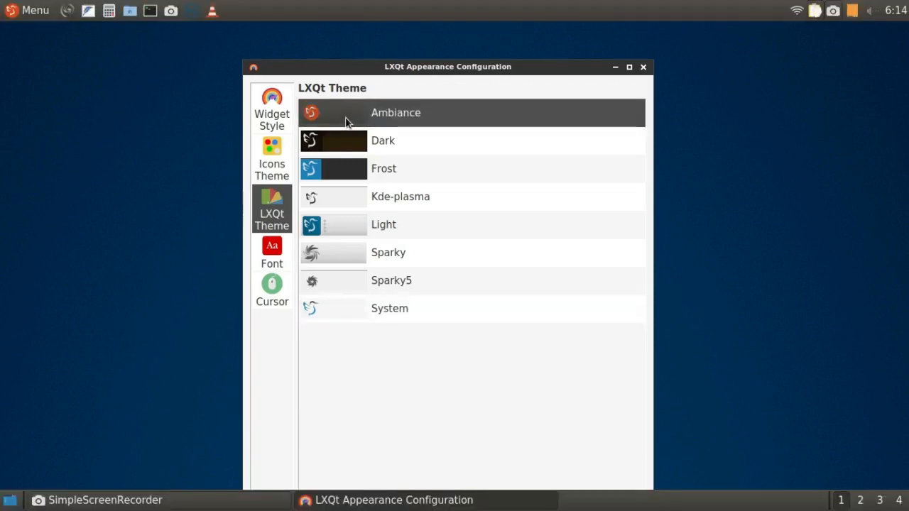
Review the font and cursor theme settings, and close the Appearance configuration.
click(274, 253)
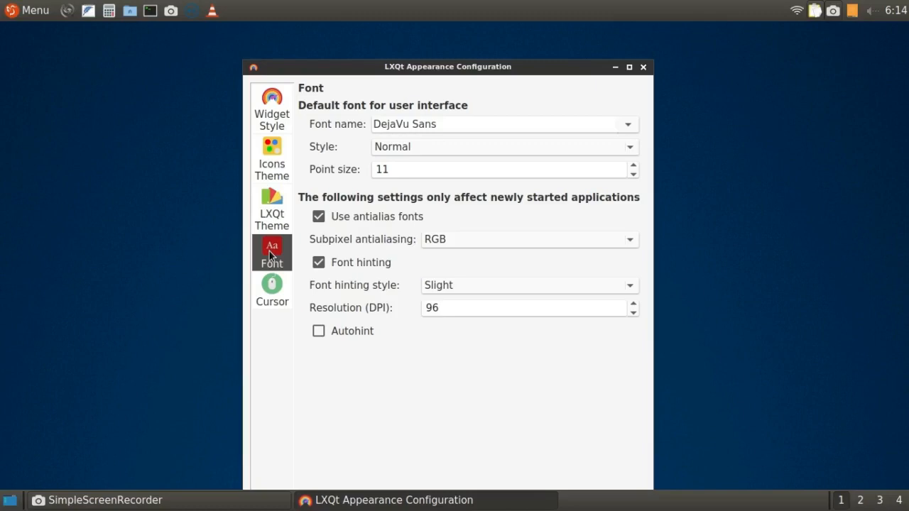
click(276, 289)
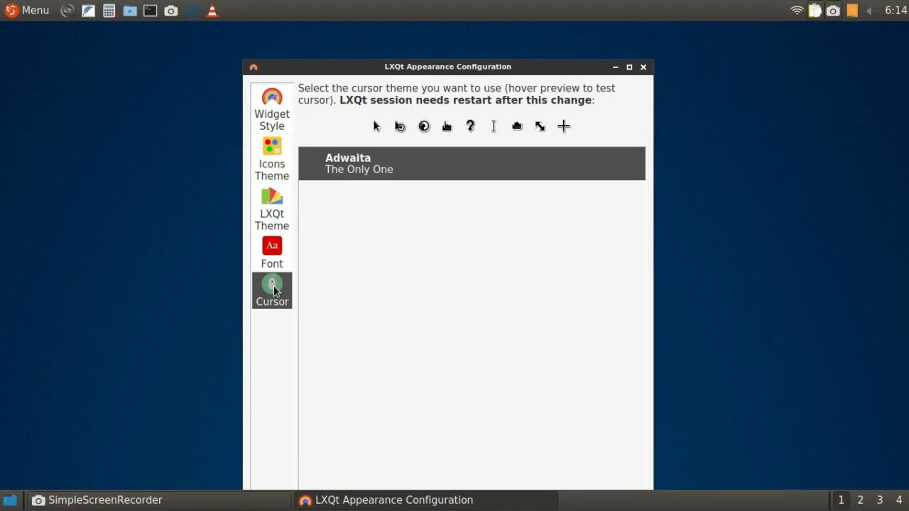
click(643, 67)
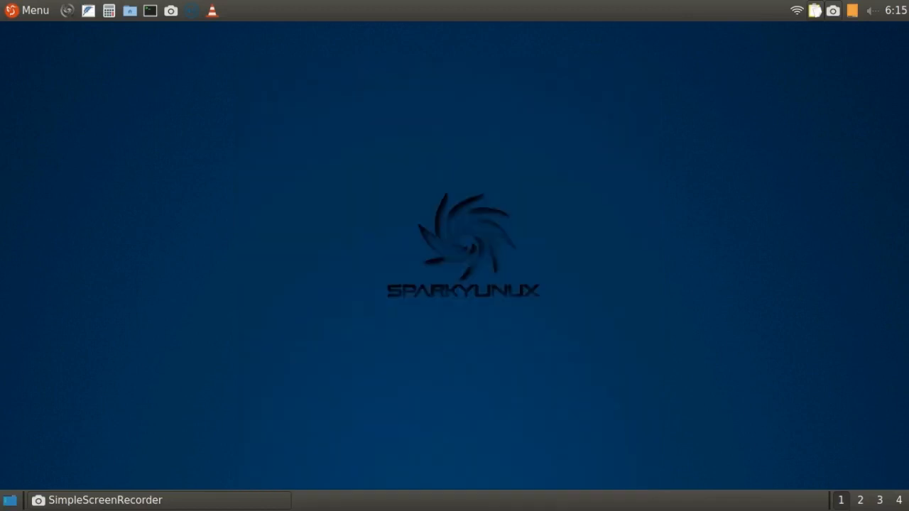
Set the space type of the spacer between the desktop icon and the task list in the bottom panel to invisible.
right_click(24, 500)
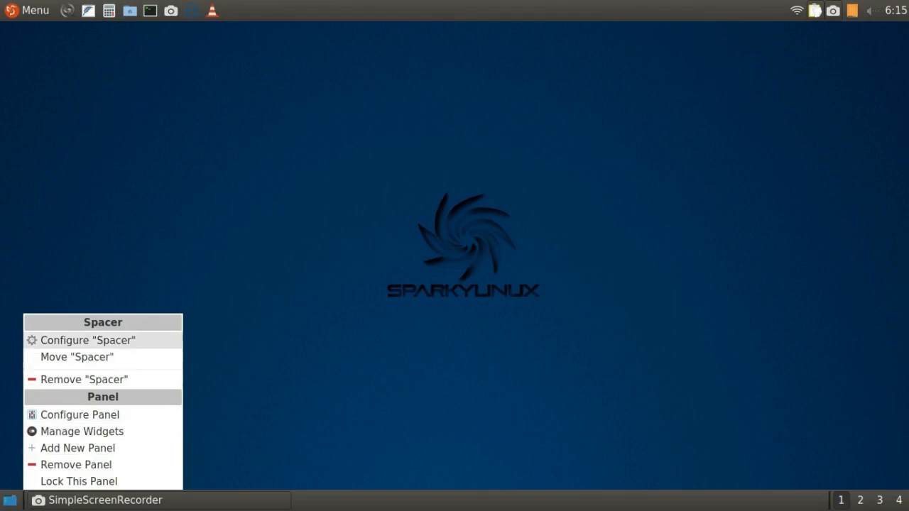
click(88, 341)
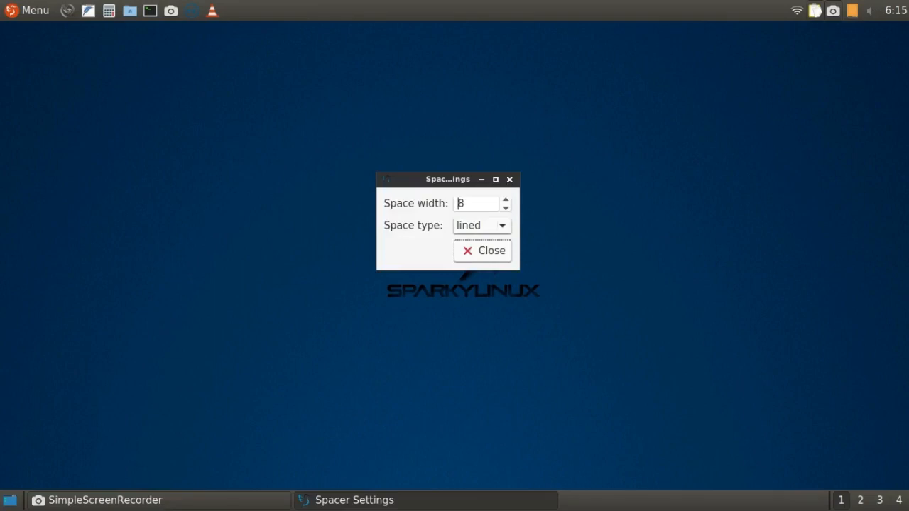
click(483, 226)
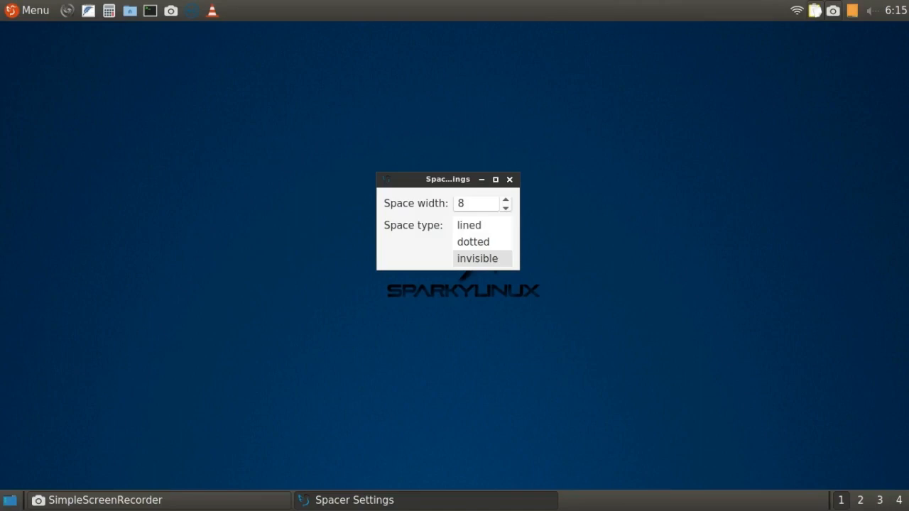
click(479, 258)
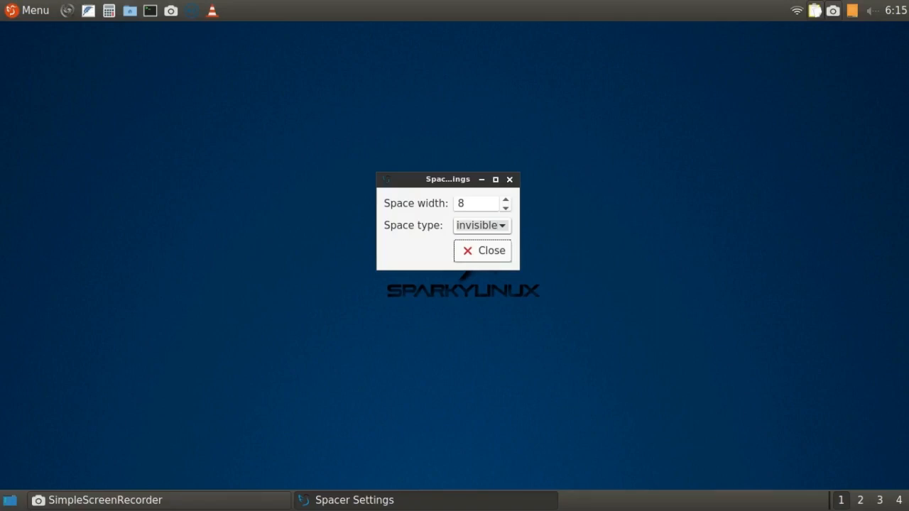
click(482, 226)
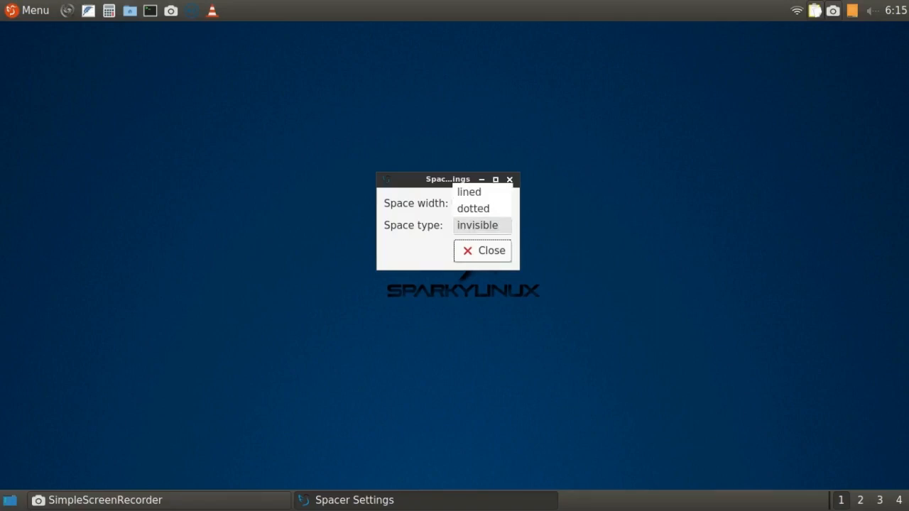
click(482, 226)
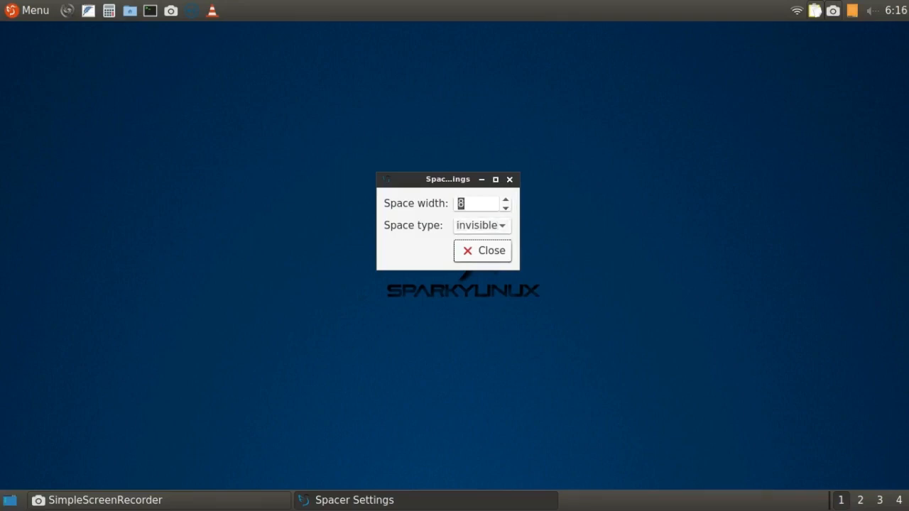
click(484, 250)
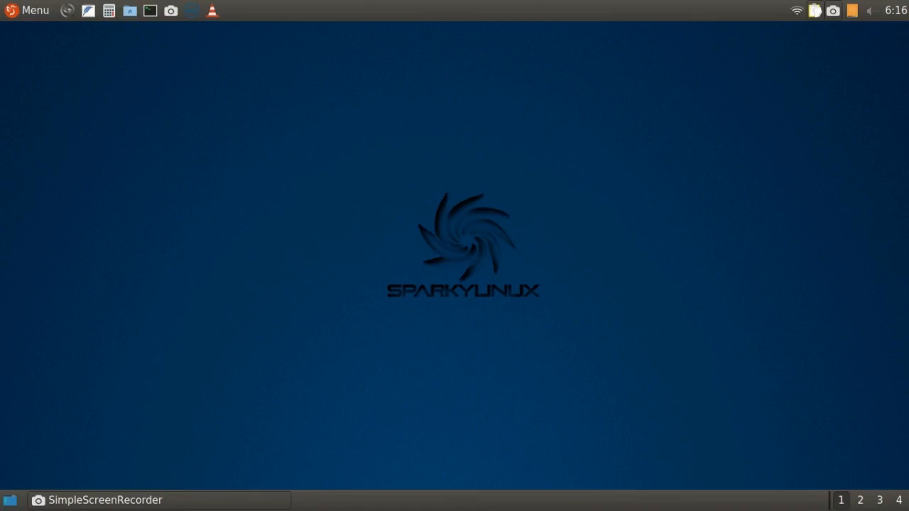
Set the space type of the spacer beside the desktop switcher in the bottom panel to invisible.
right_click(830, 501)
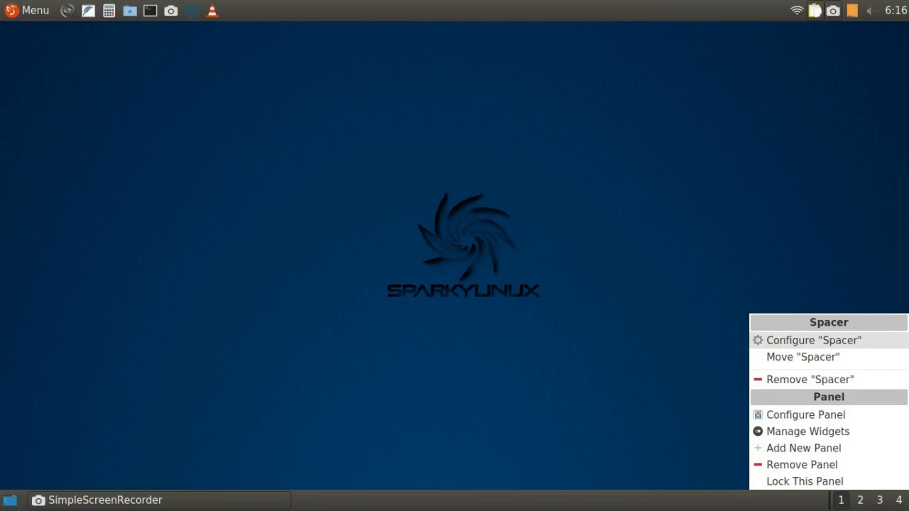
key(Return)
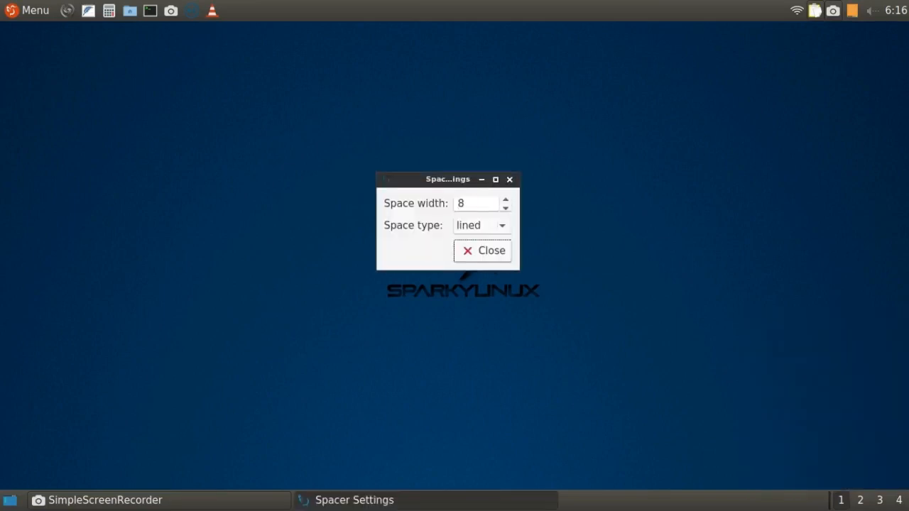
click(482, 225)
key(Down)
key(Down)
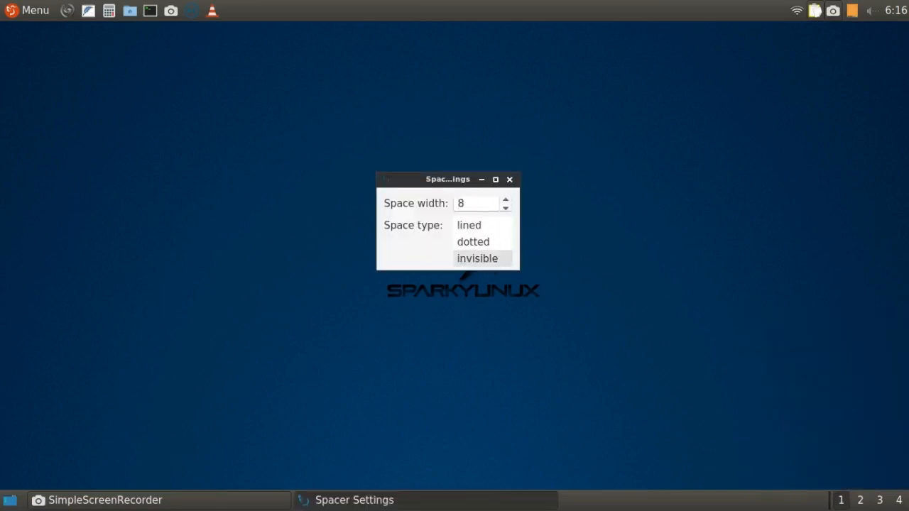
key(Return)
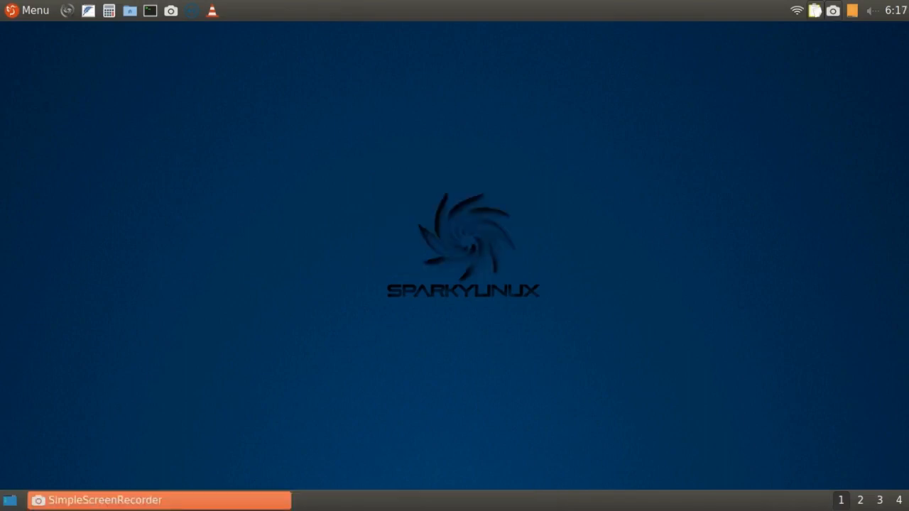
Set the desktop background color to the basic orange and the wallpaper mode to Fill with background color only.
right_click(340, 190)
click(408, 344)
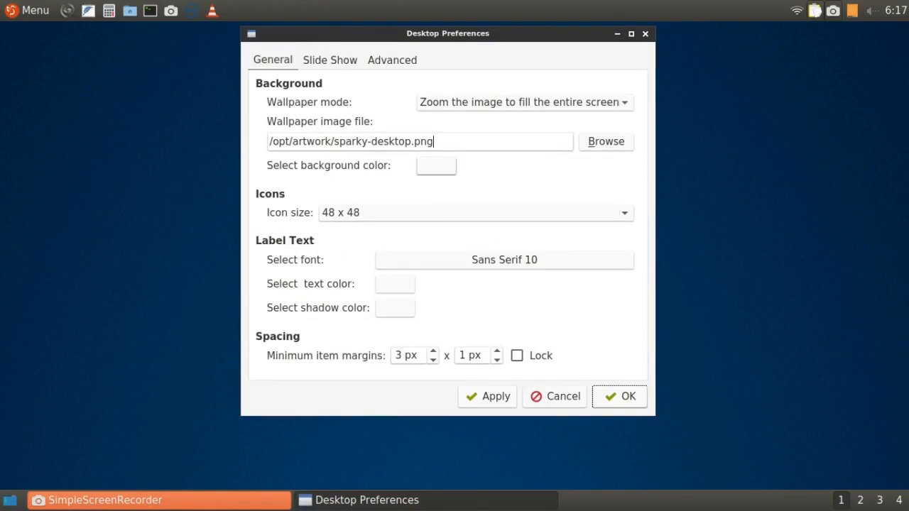
click(437, 166)
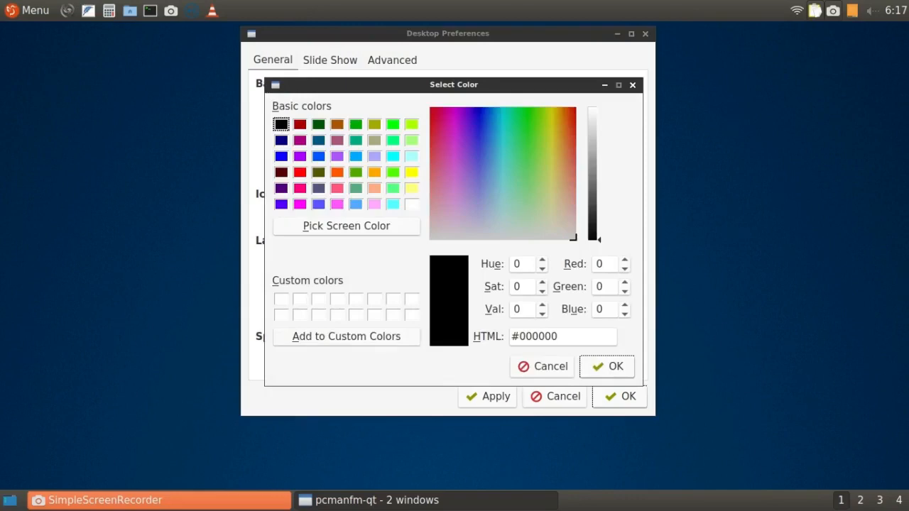
click(374, 173)
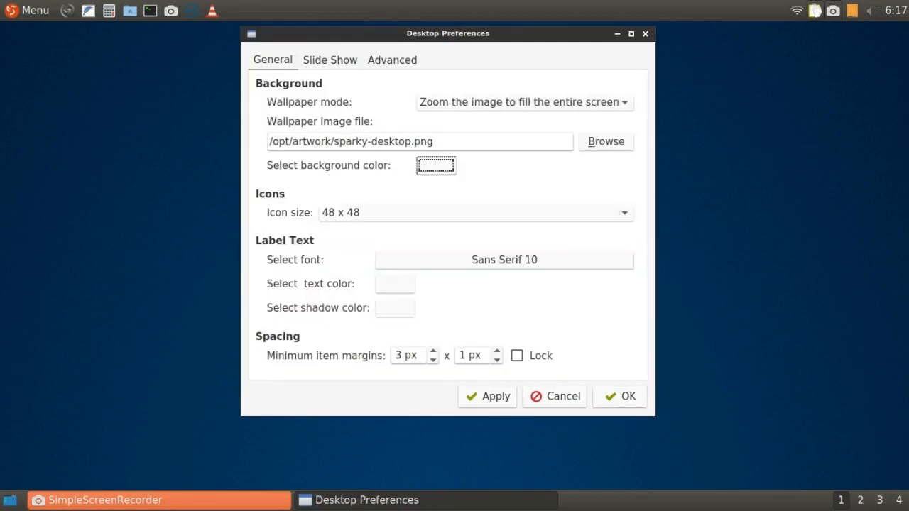
click(526, 102)
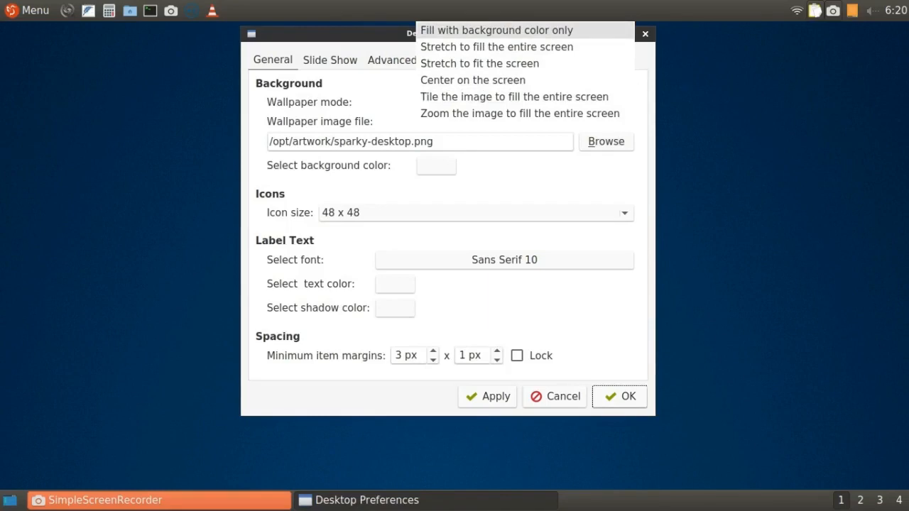
click(554, 32)
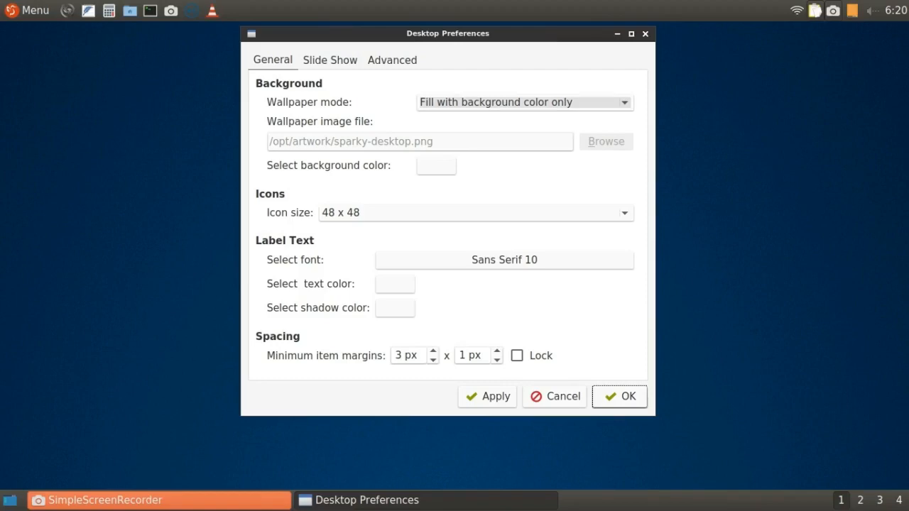
key(Return)
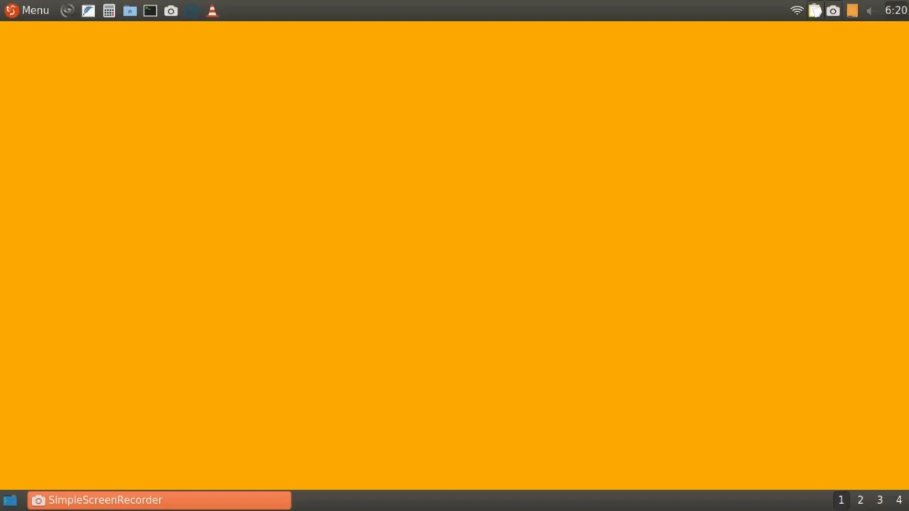
Configure the panel's world clock to use 12-hour format and show the date with day of week before the time.
right_click(896, 10)
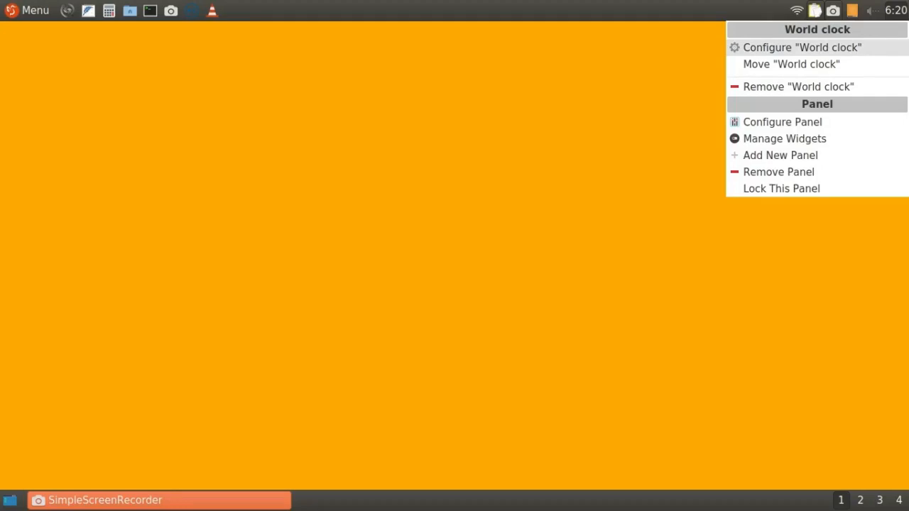
click(802, 47)
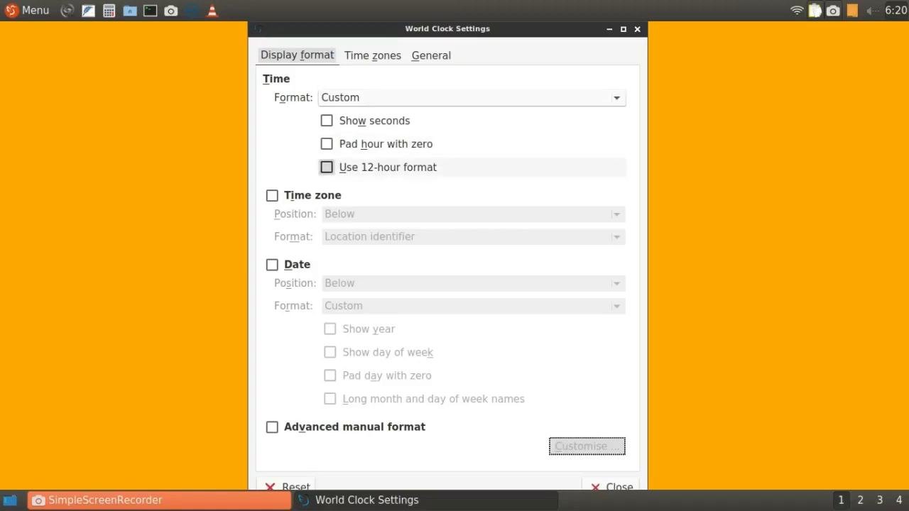
click(327, 167)
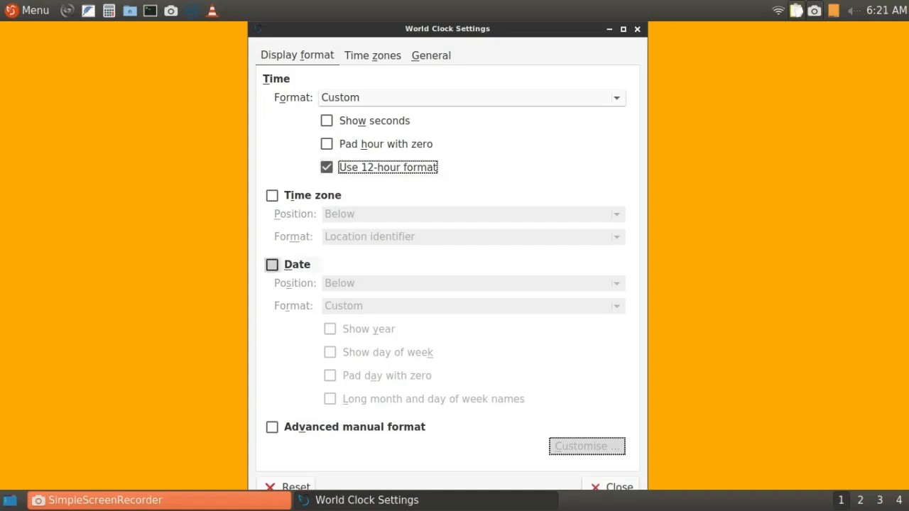
click(272, 264)
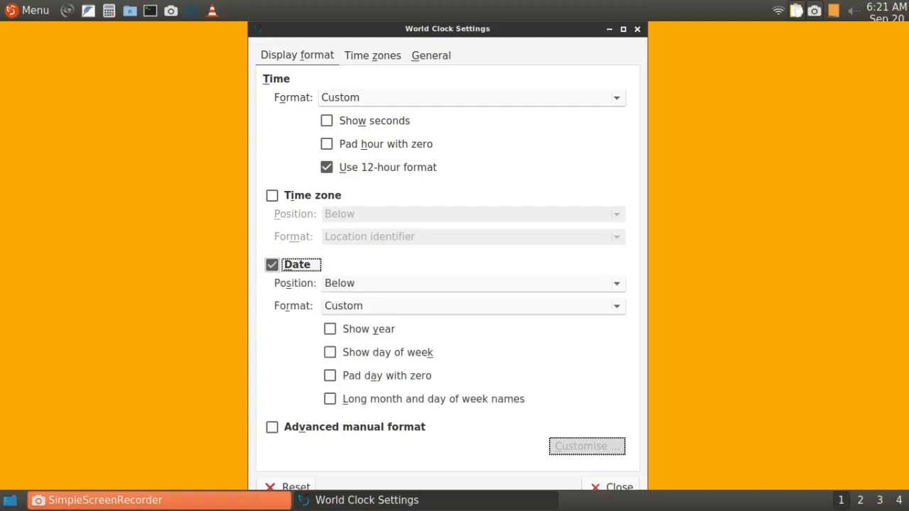
click(426, 283)
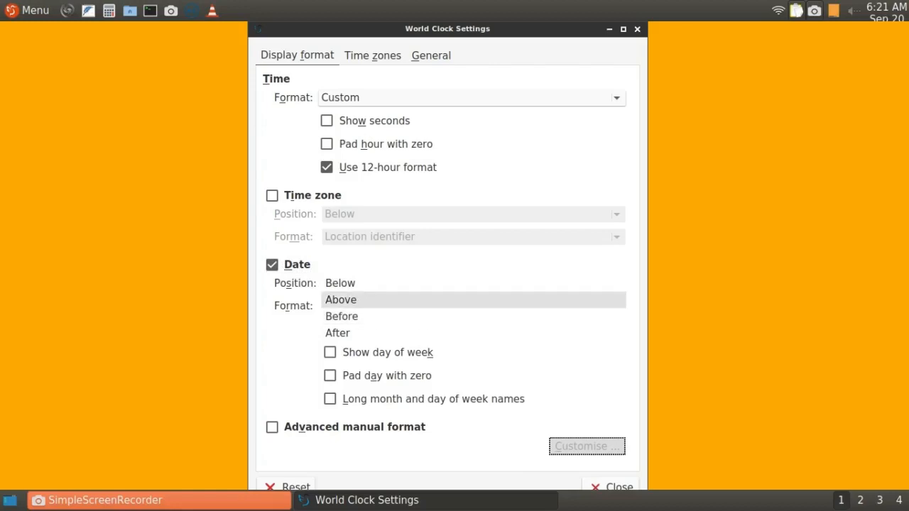
click(427, 316)
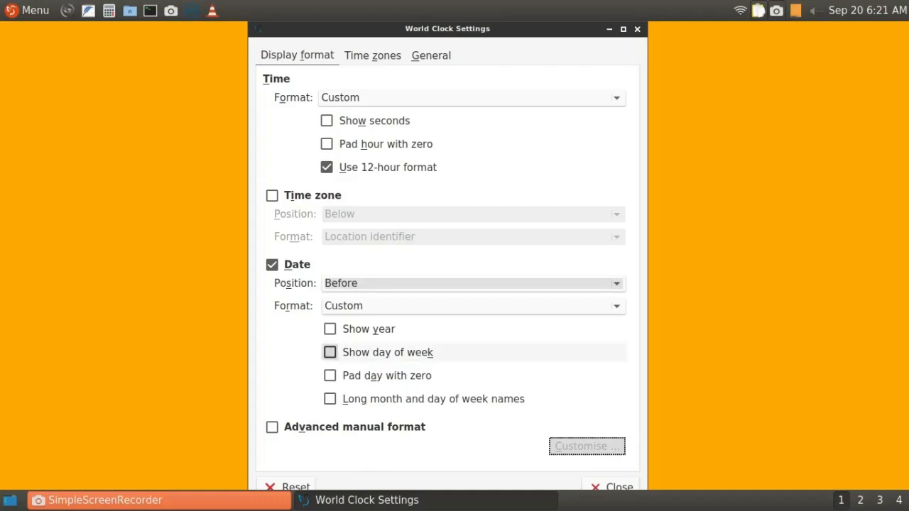
click(330, 352)
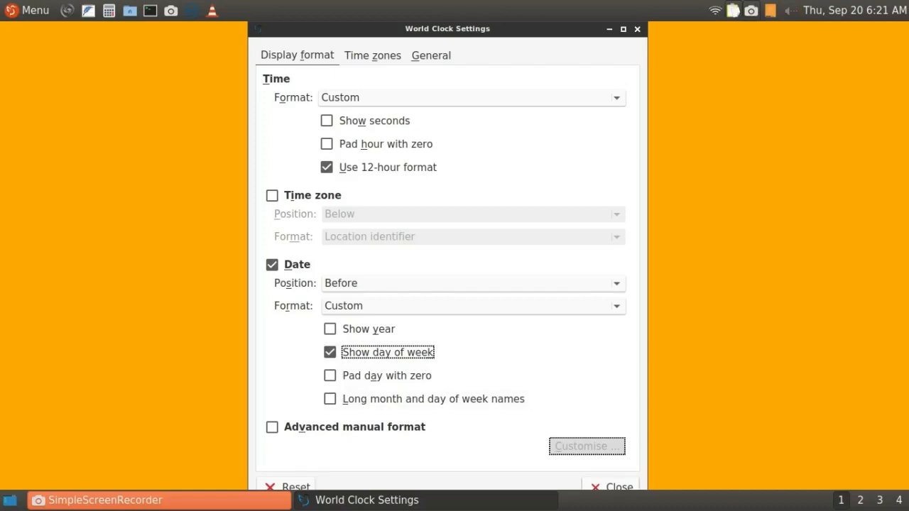
click(612, 486)
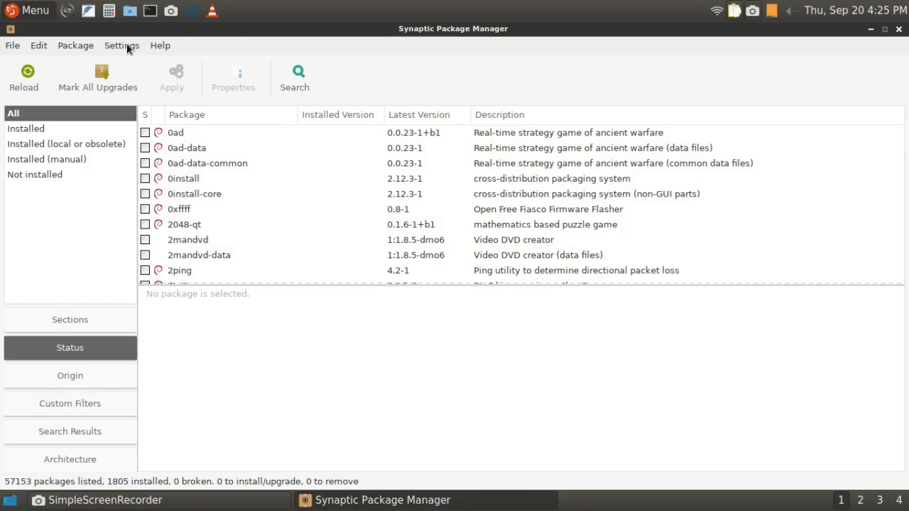
Review the full list of repositories in Synaptic Package Manager, and close the program.
click(127, 45)
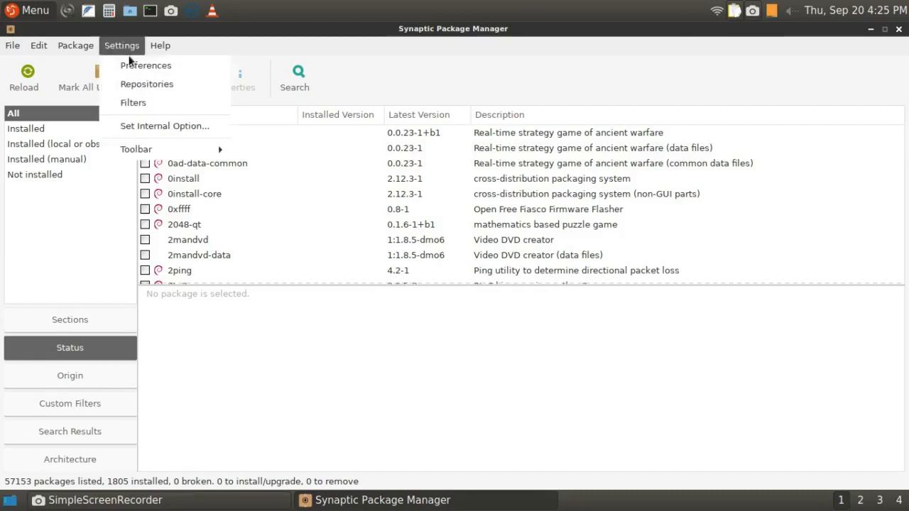
click(131, 86)
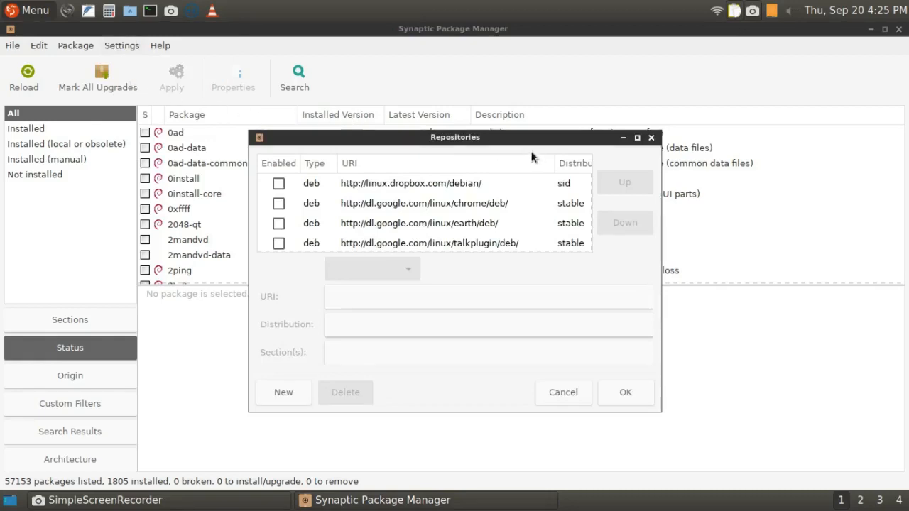
click(637, 138)
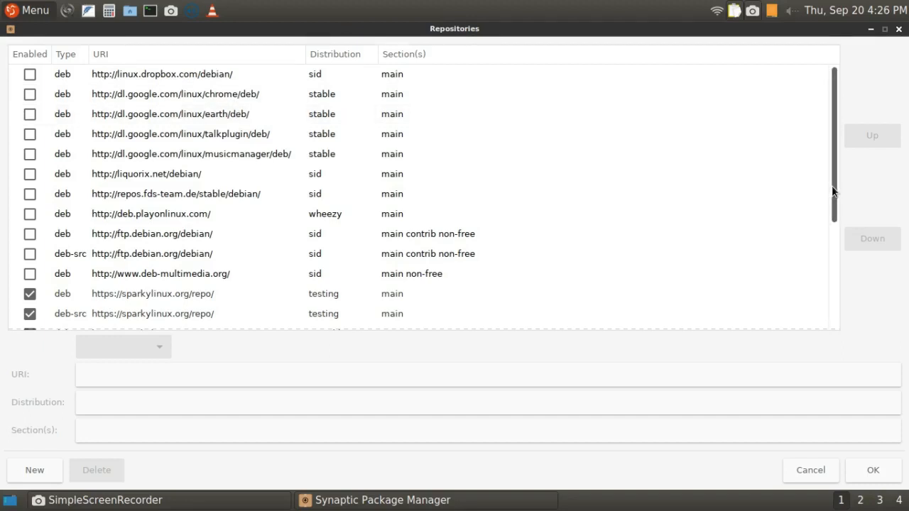
drag(832, 189, 834, 312)
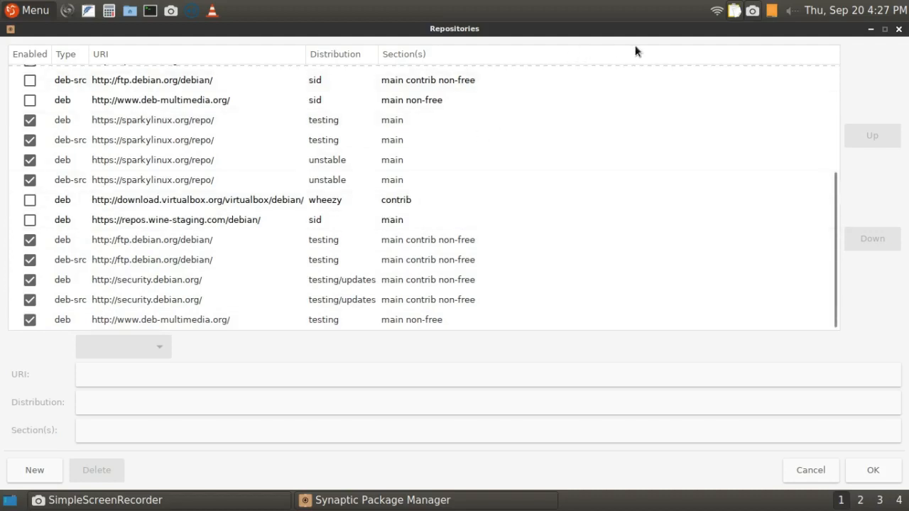
click(898, 29)
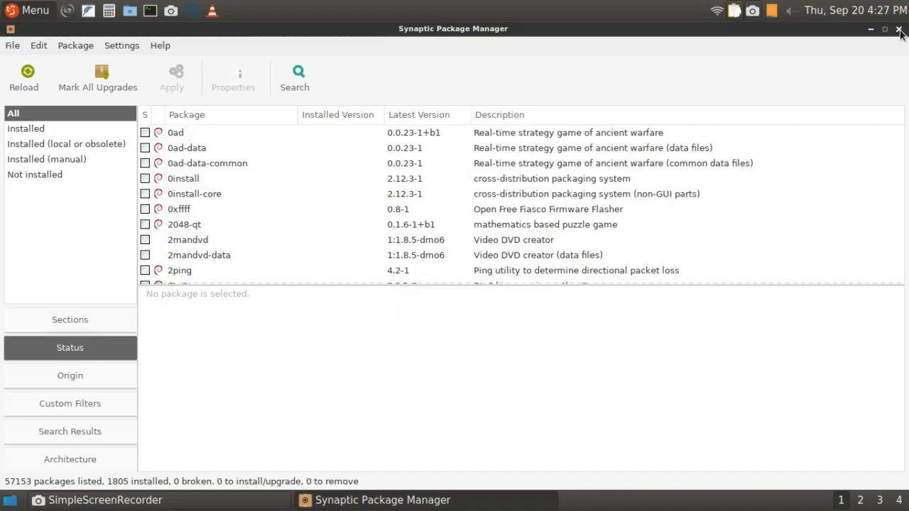
click(898, 29)
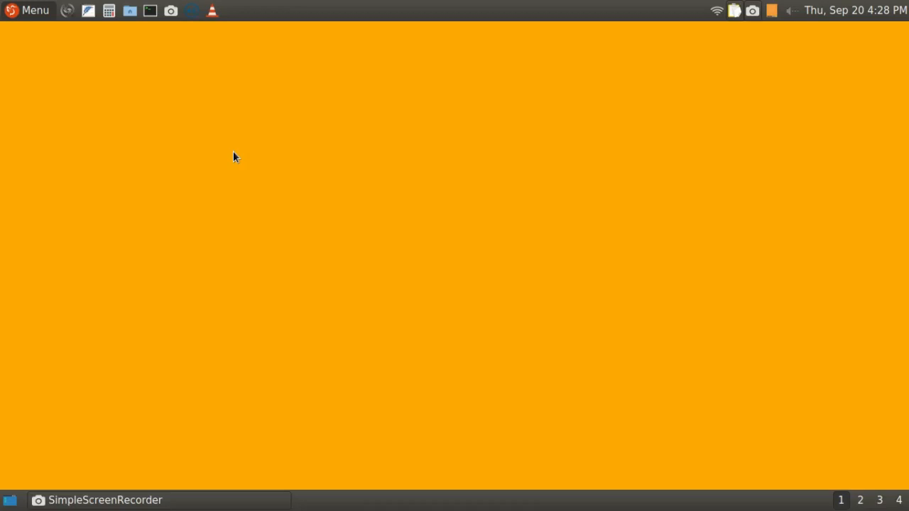
Examine the application menu's categories and their entries from Accessories through Leave.
click(32, 15)
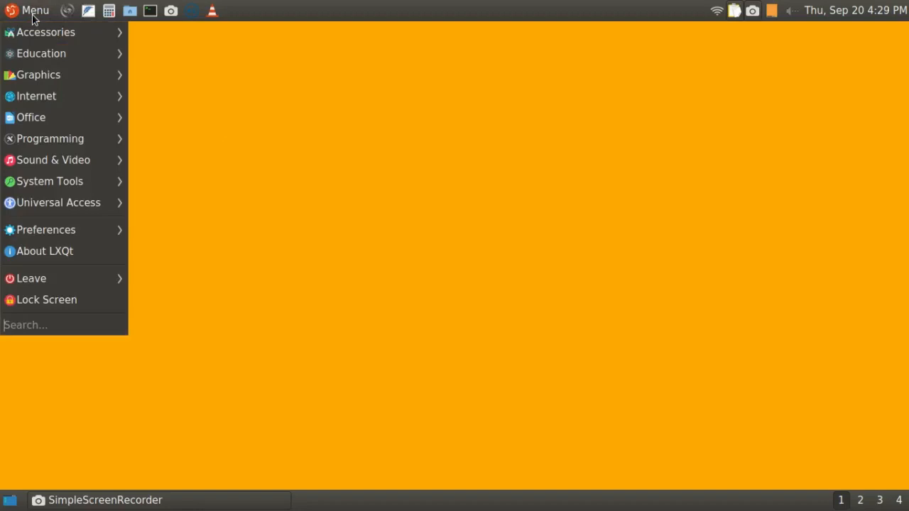
mouse_move(35, 35)
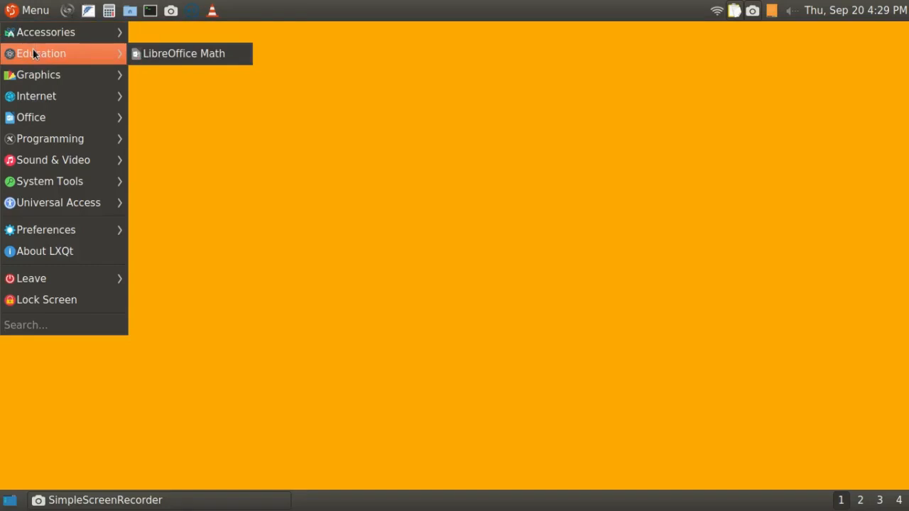
mouse_move(31, 66)
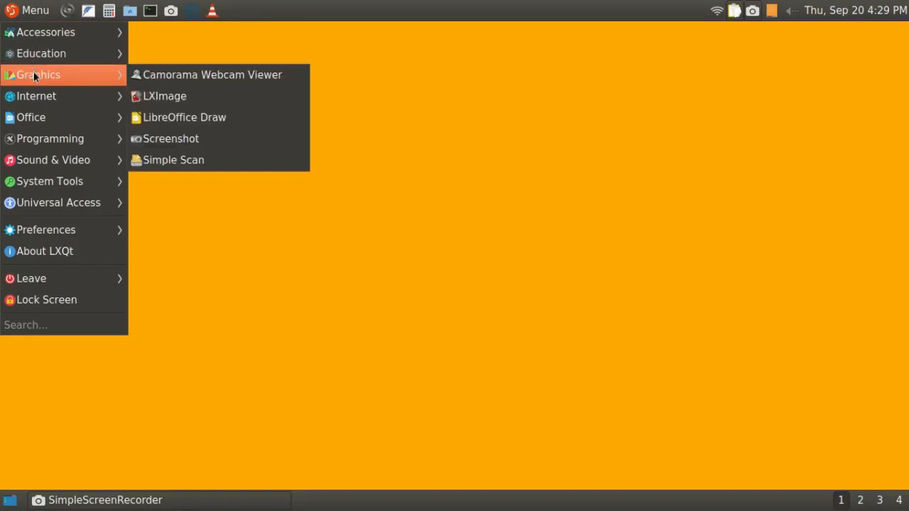
mouse_move(38, 99)
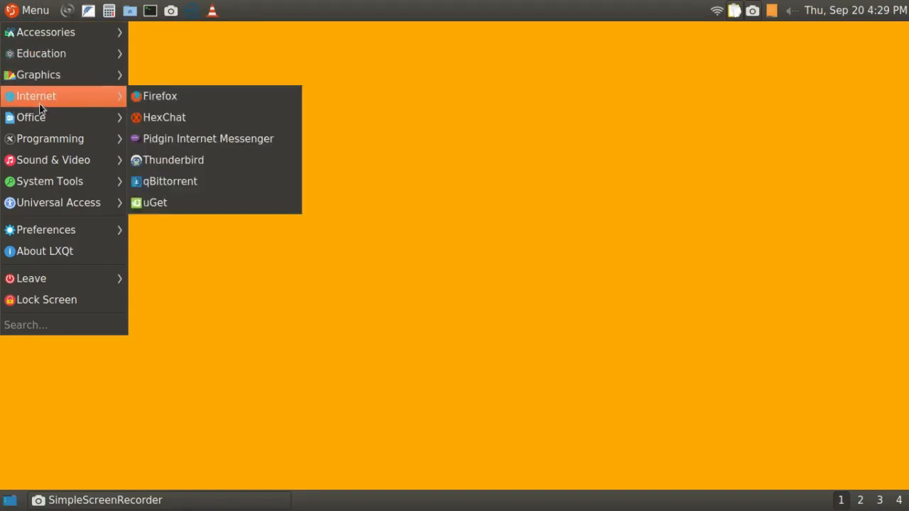
mouse_move(41, 118)
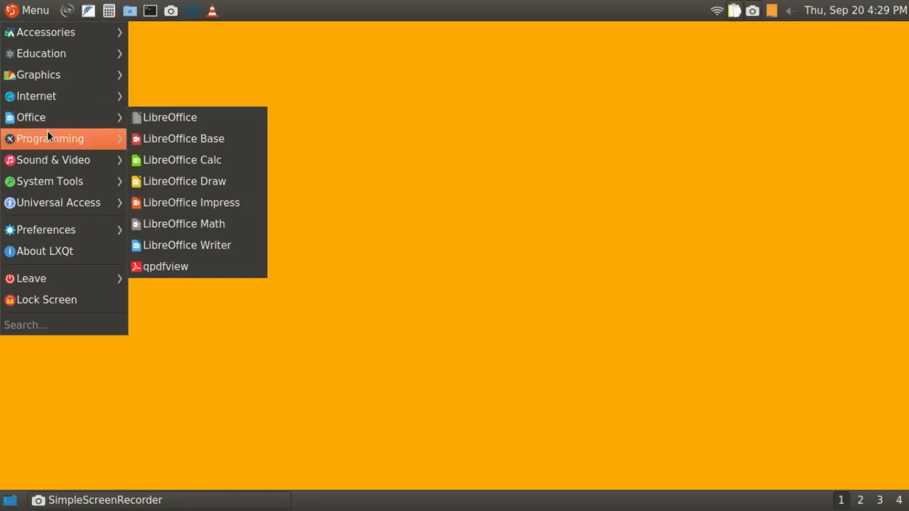
mouse_move(47, 134)
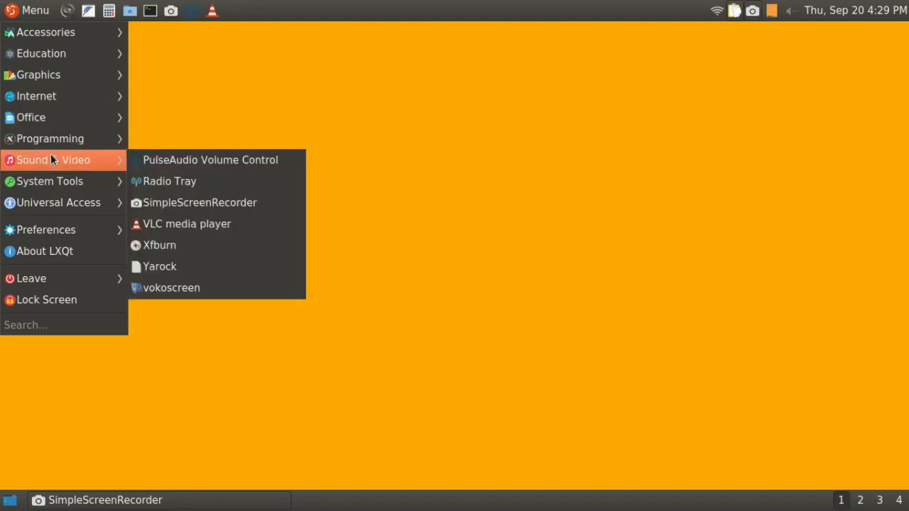
mouse_move(55, 182)
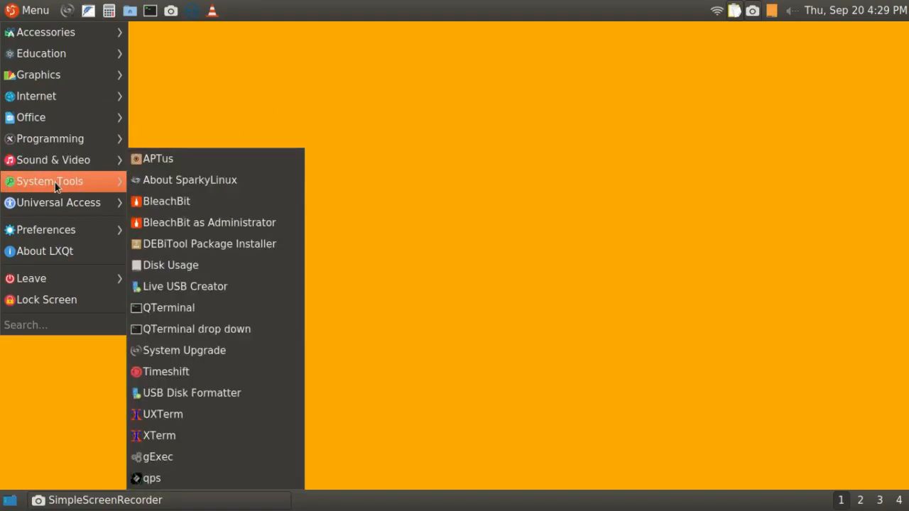
mouse_move(59, 199)
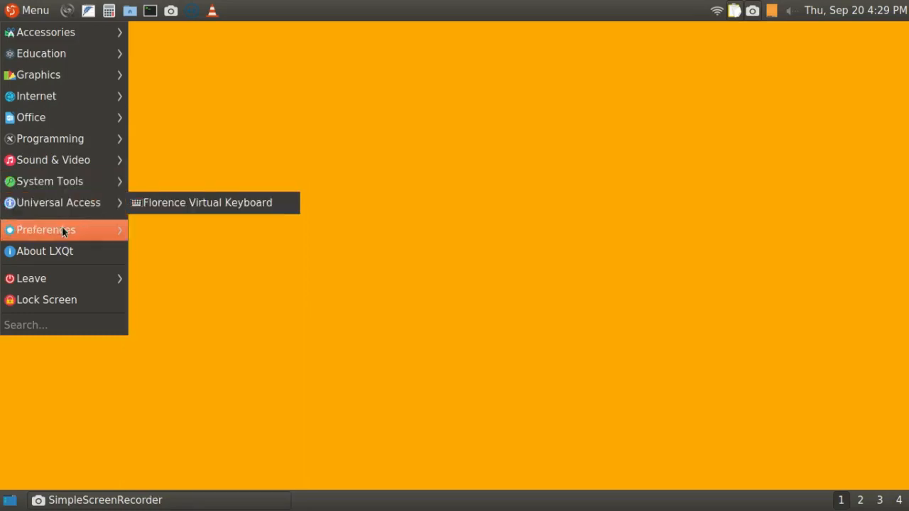
mouse_move(62, 231)
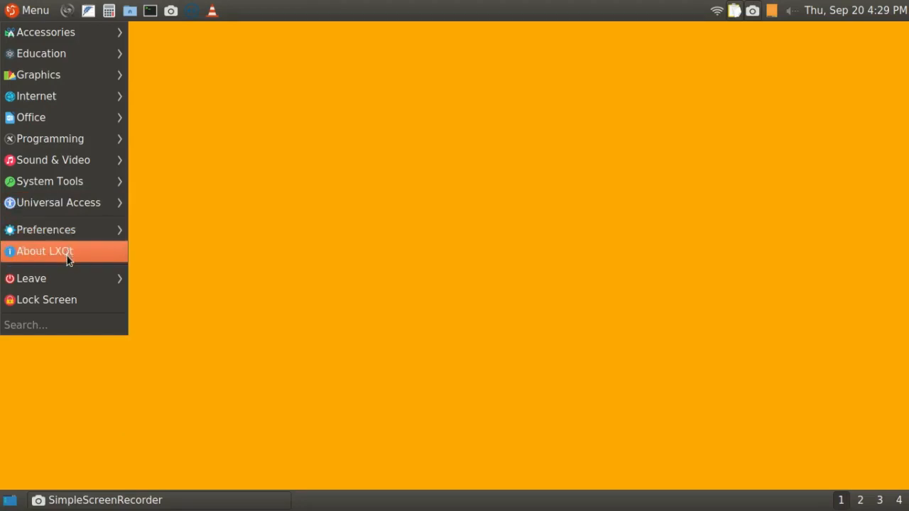
mouse_move(64, 282)
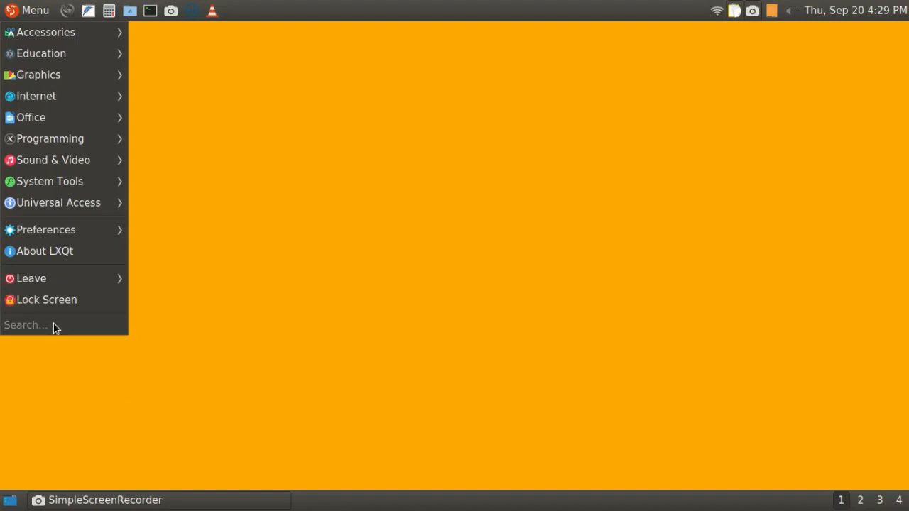
Search the application menu for "syna", and clear the search text.
text(sy)
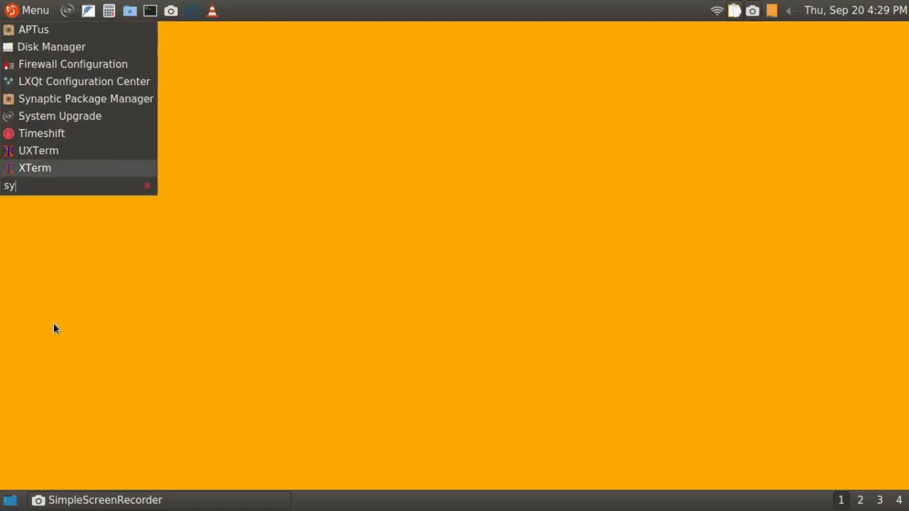
text(na)
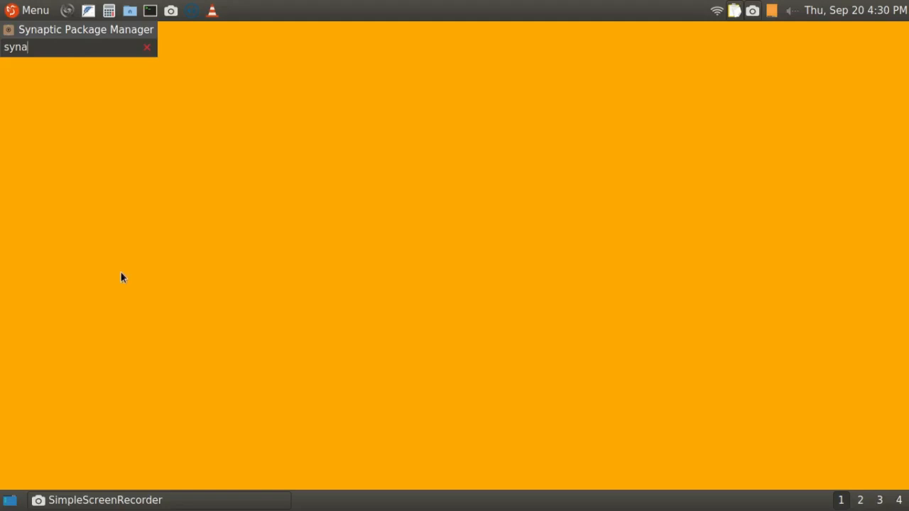
key(Return)
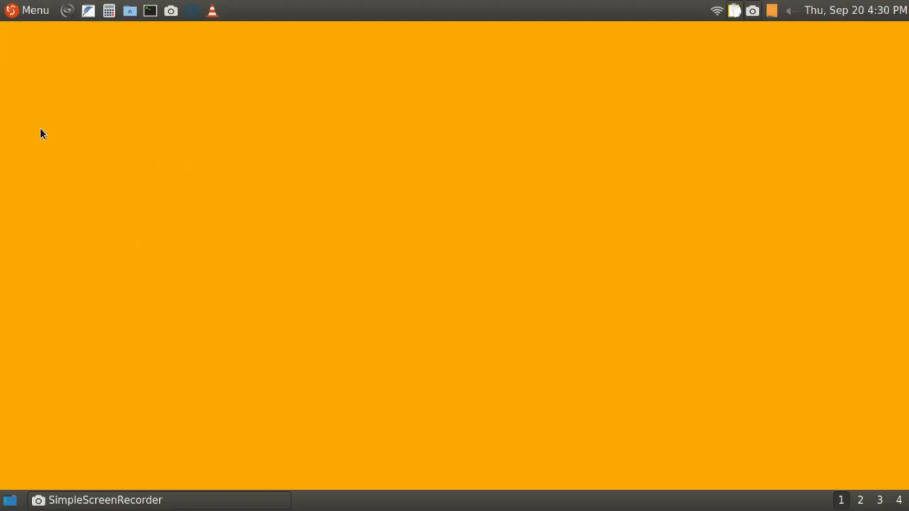
click(36, 16)
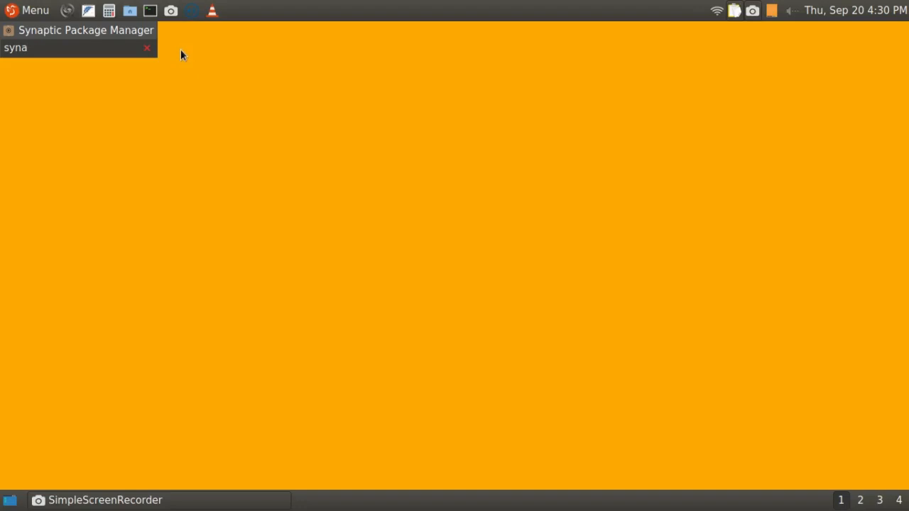
click(45, 14)
click(44, 14)
click(146, 48)
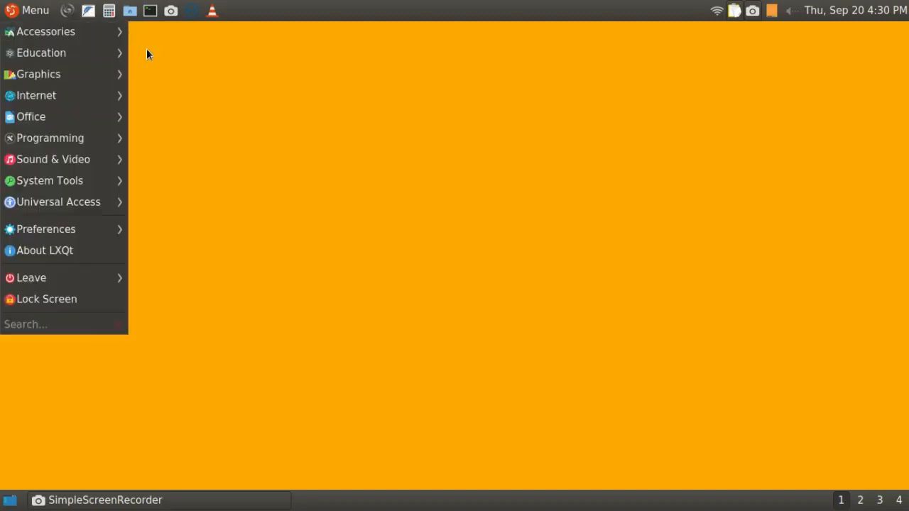
Search the application menu for "syna", and leave the menu with the search text still in place.
mouse_move(73, 25)
text(syna)
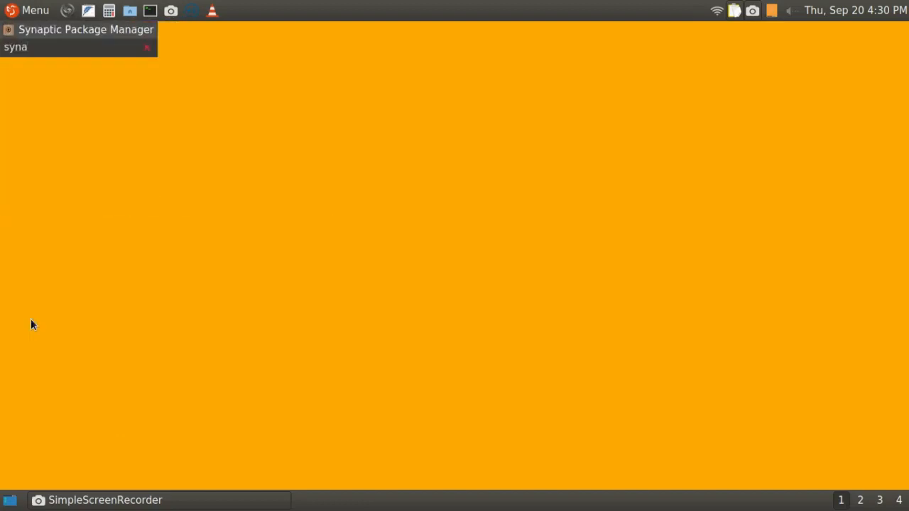
key(Return)
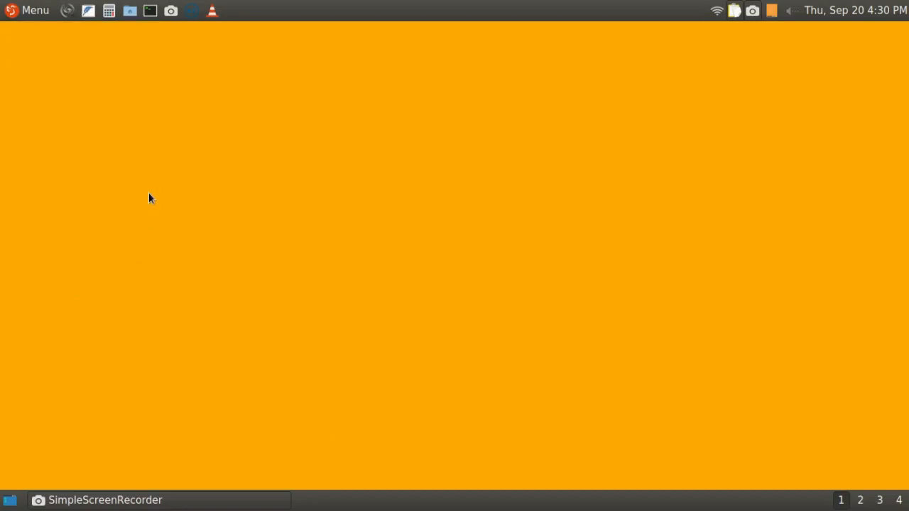
Configure the application menu to clear its search upon showing the menu, and close its settings.
right_click(33, 15)
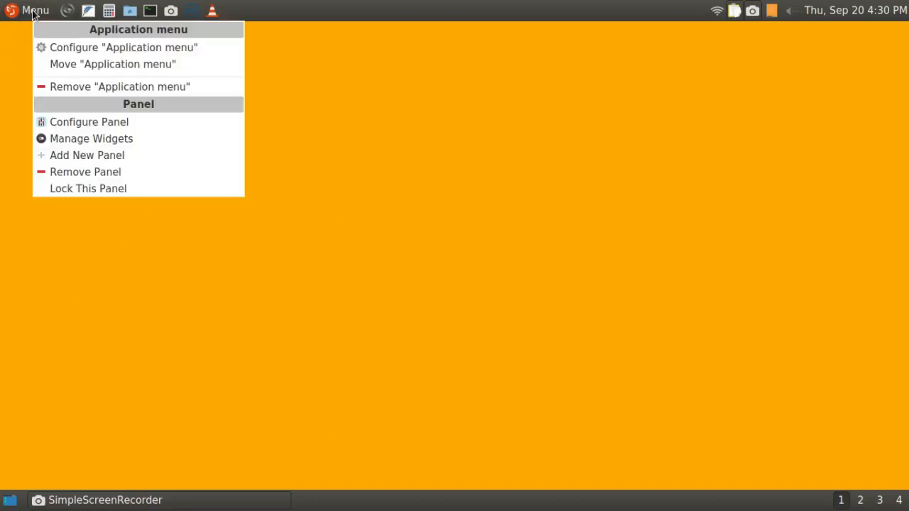
click(64, 47)
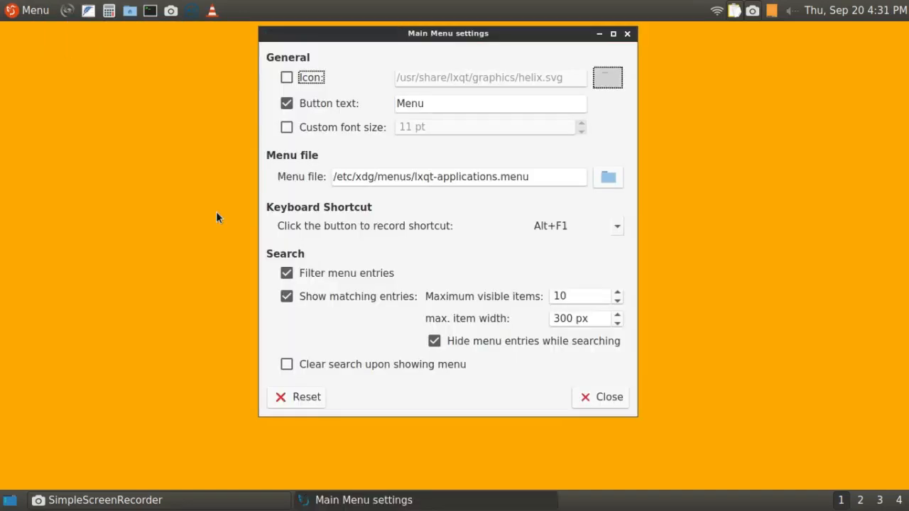
click(287, 365)
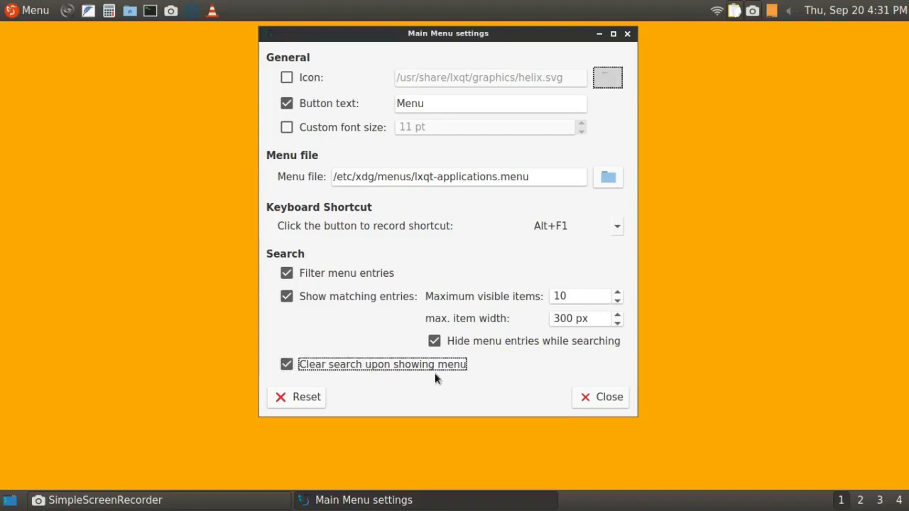
click(595, 397)
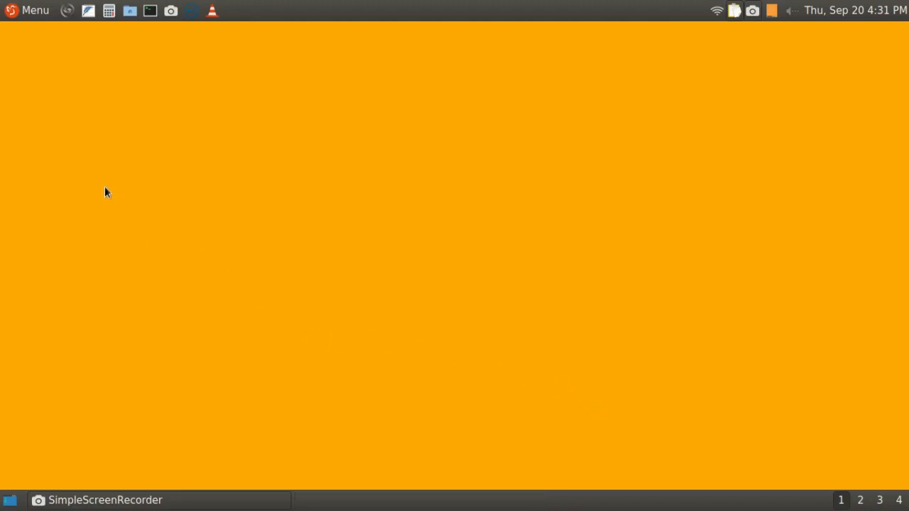
Test the reopened application menu's search field with "syna", and leave the menu.
click(41, 16)
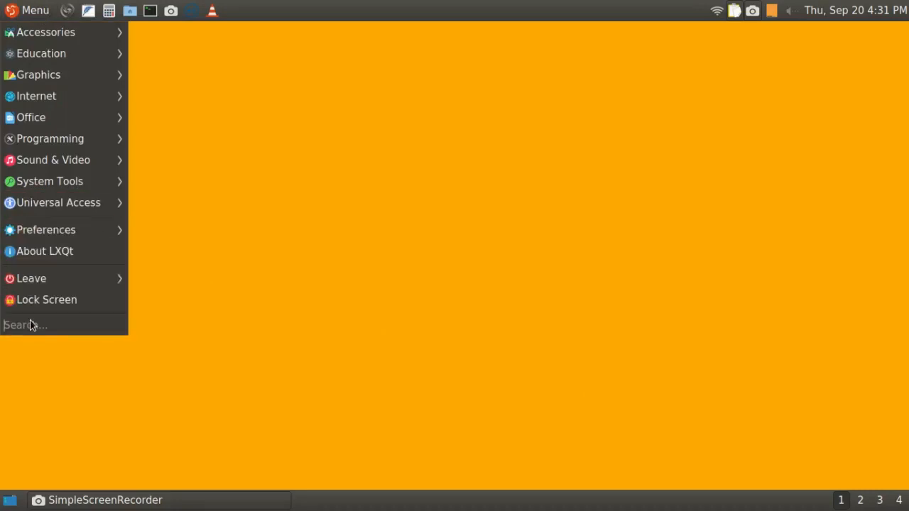
text(sy)
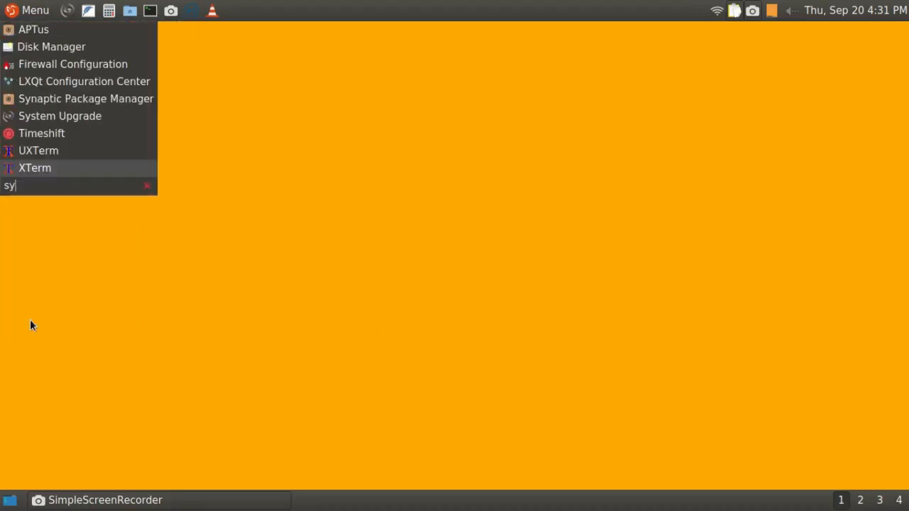
text(na)
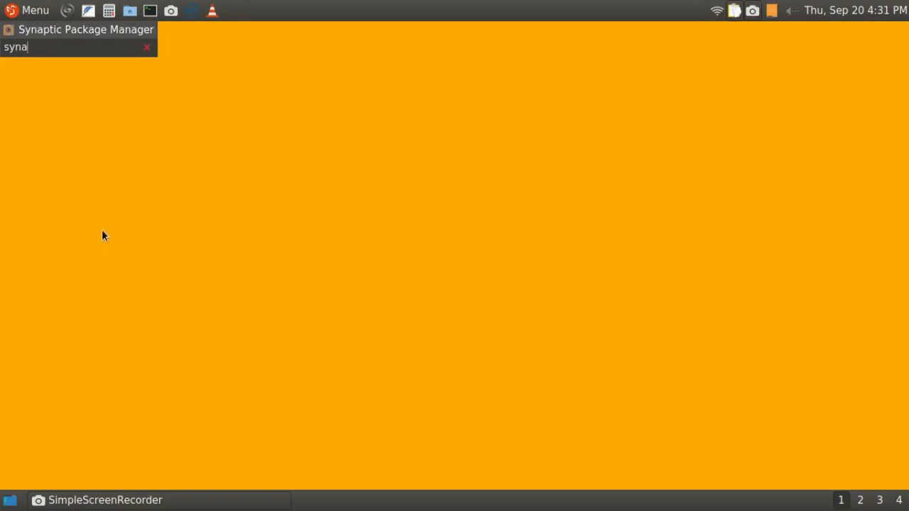
key(Return)
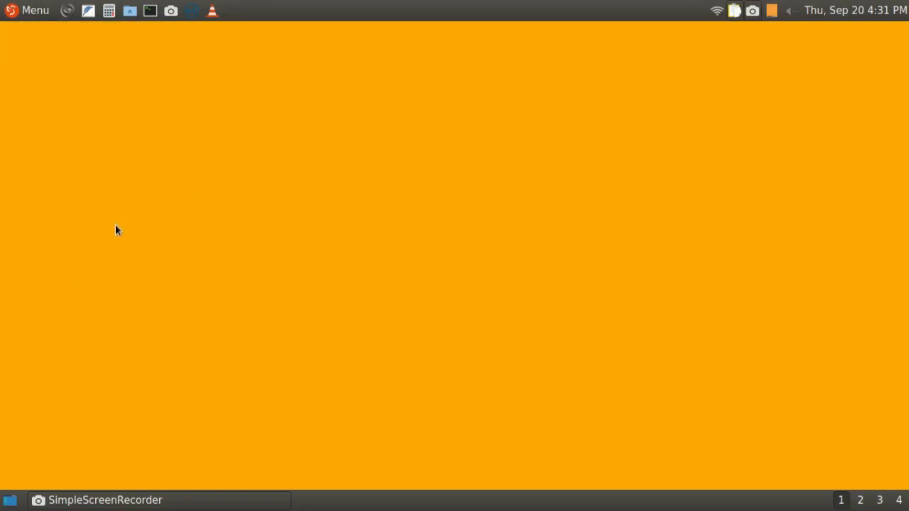
Examine the programs listed in the application menu's categories from Accessories through System Tools.
click(35, 13)
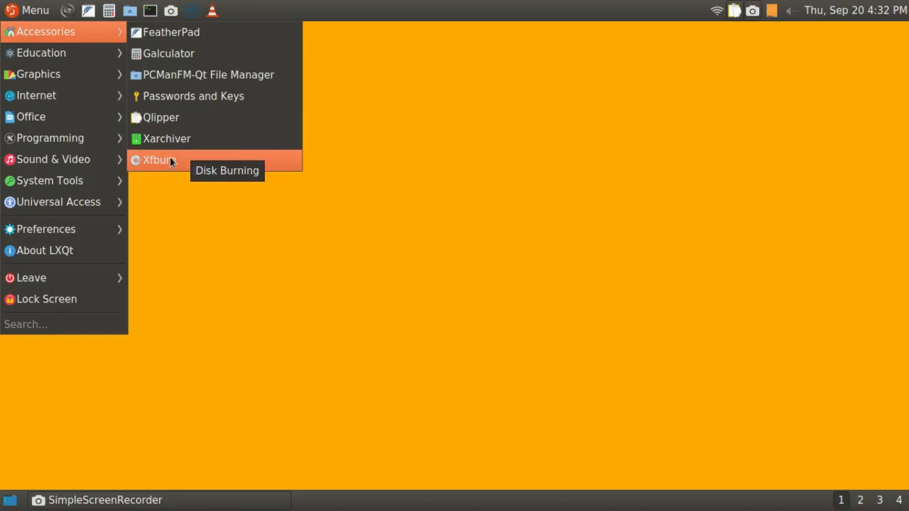
mouse_move(72, 53)
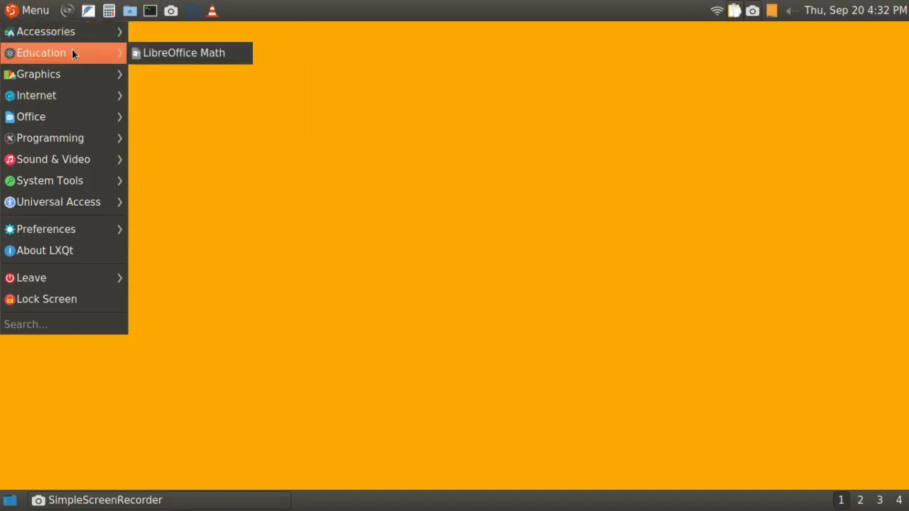
mouse_move(72, 74)
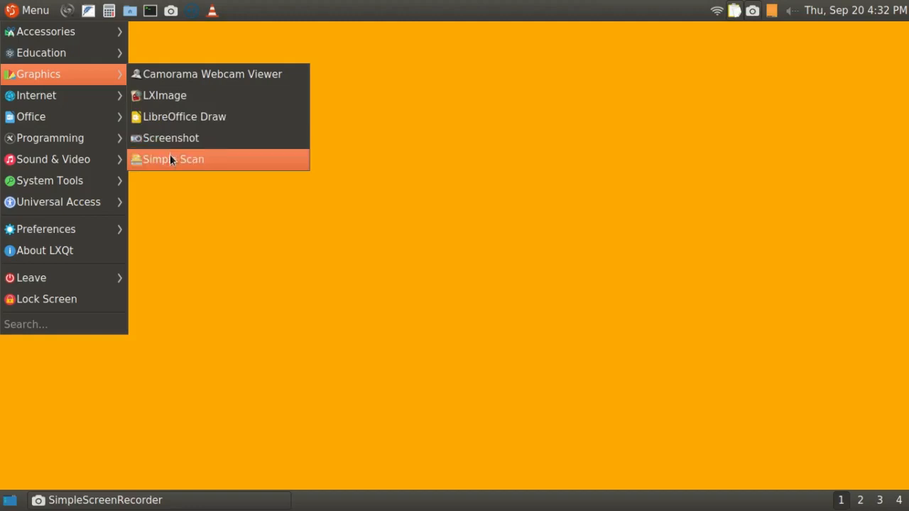
mouse_move(84, 106)
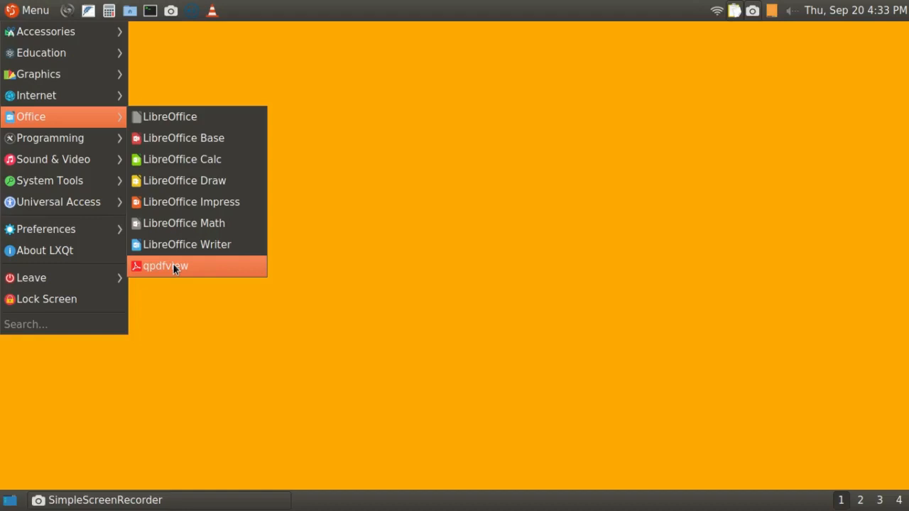
mouse_move(48, 141)
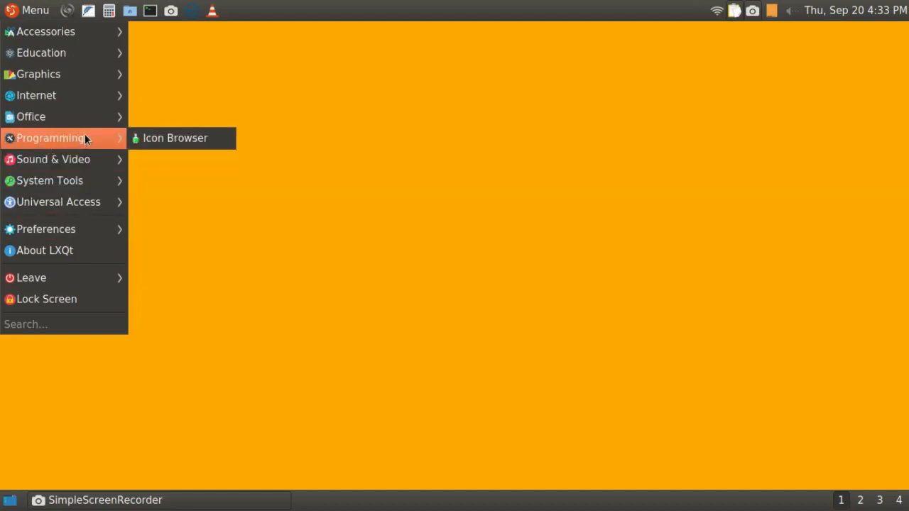
mouse_move(83, 153)
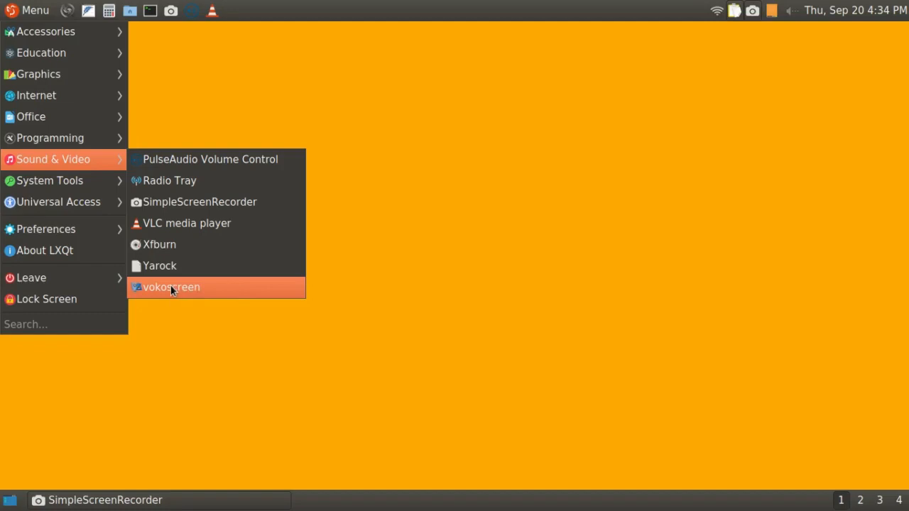
mouse_move(91, 182)
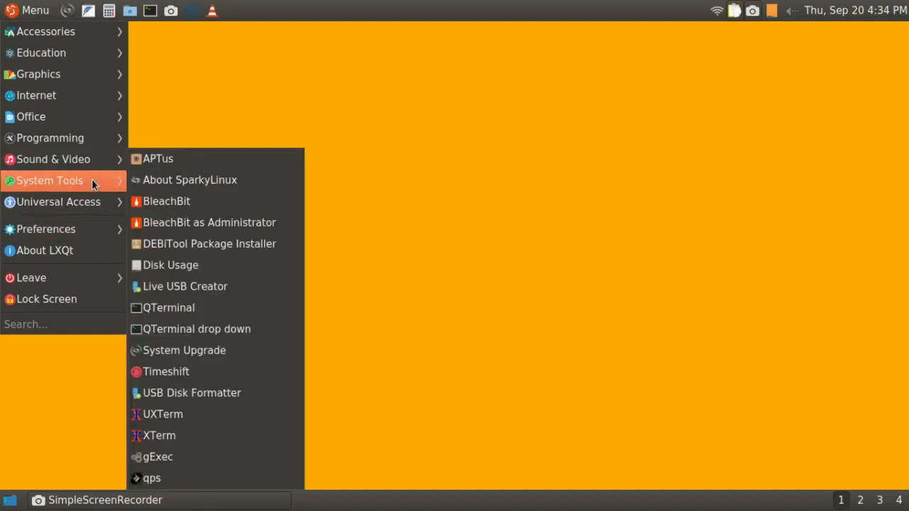
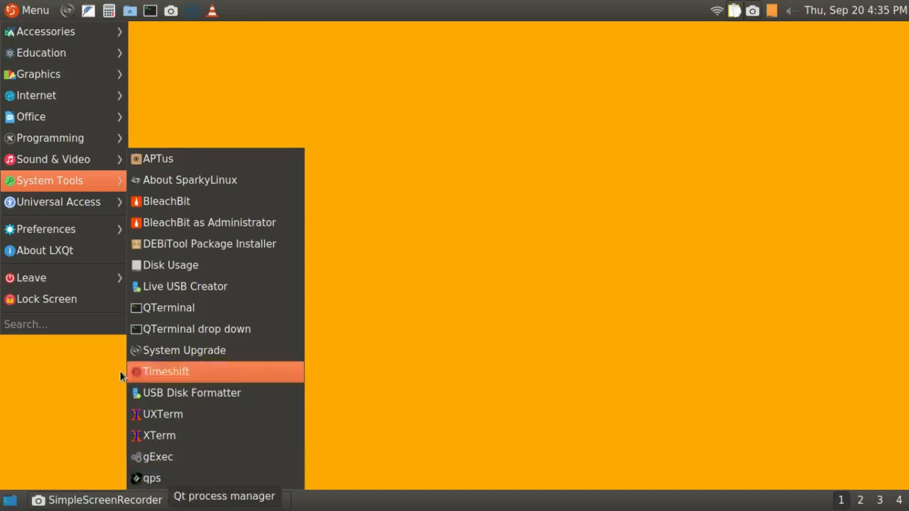
Examine the application menu's Universal Access and Preferences submenus, including the LXQt settings group.
mouse_move(68, 204)
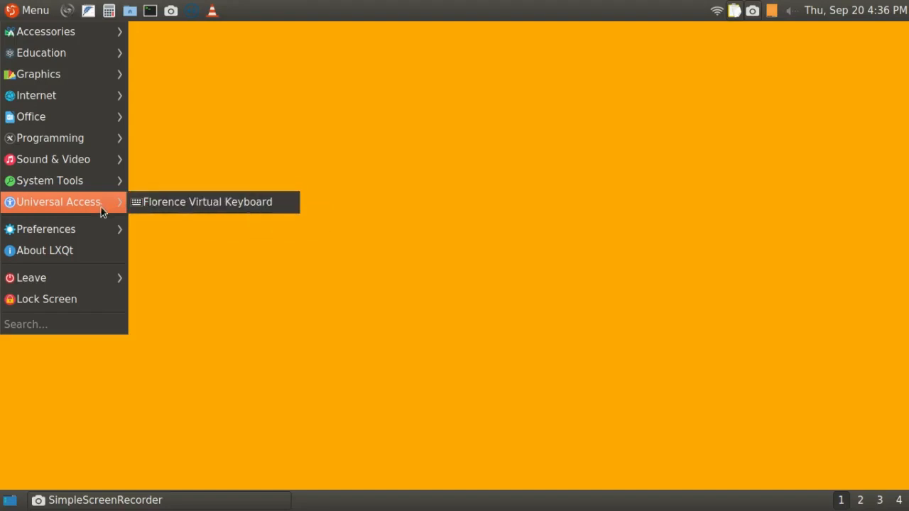
mouse_move(93, 225)
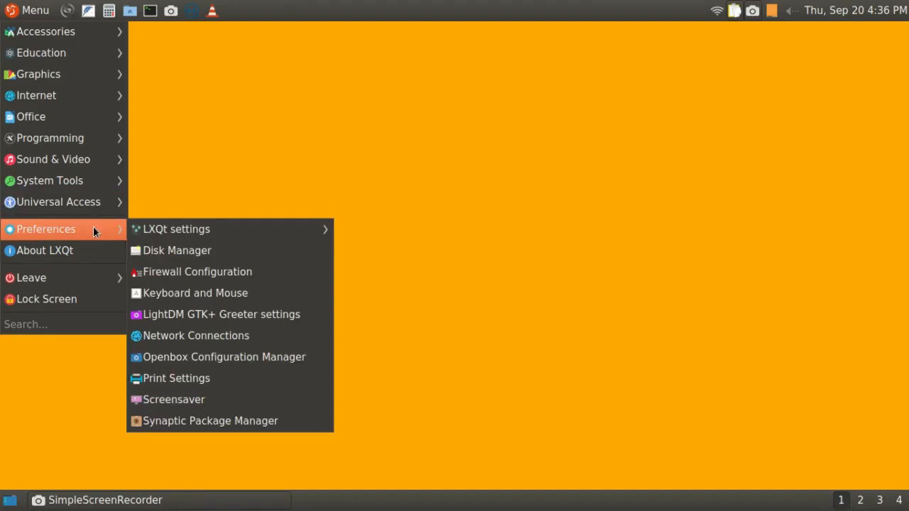
mouse_move(160, 228)
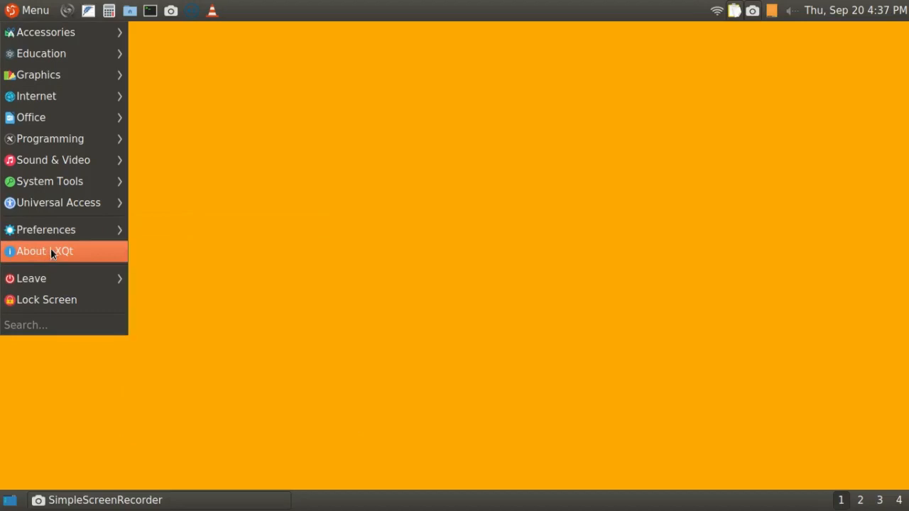
Open About LXQt, read its Authors, Thanks, Translations and Technical Info pages, and close it.
click(50, 253)
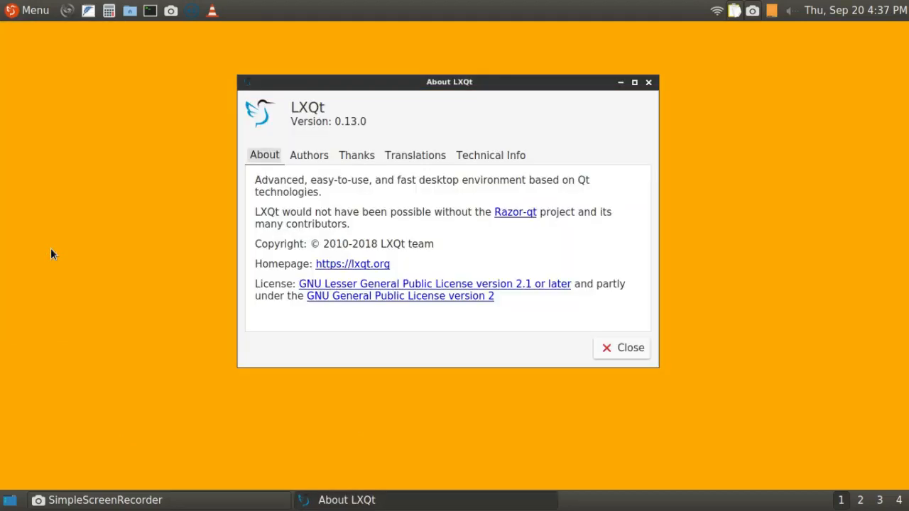
click(302, 158)
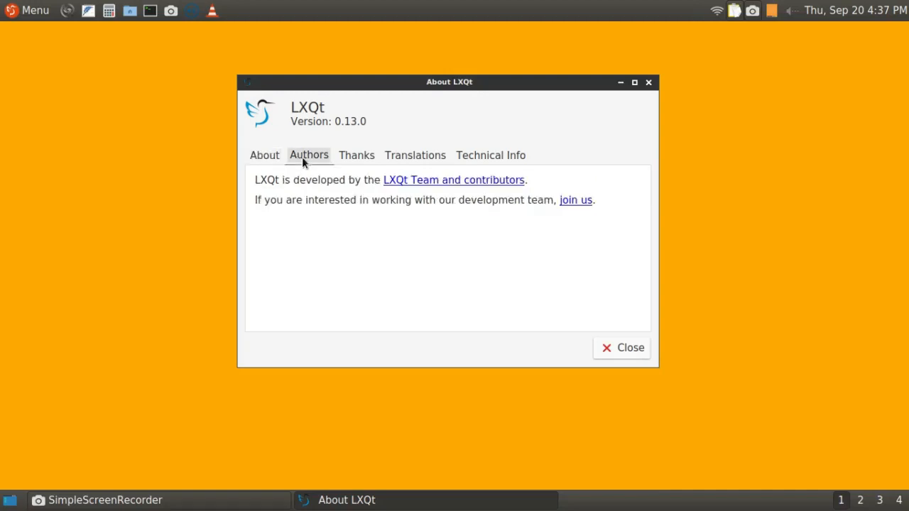
click(359, 162)
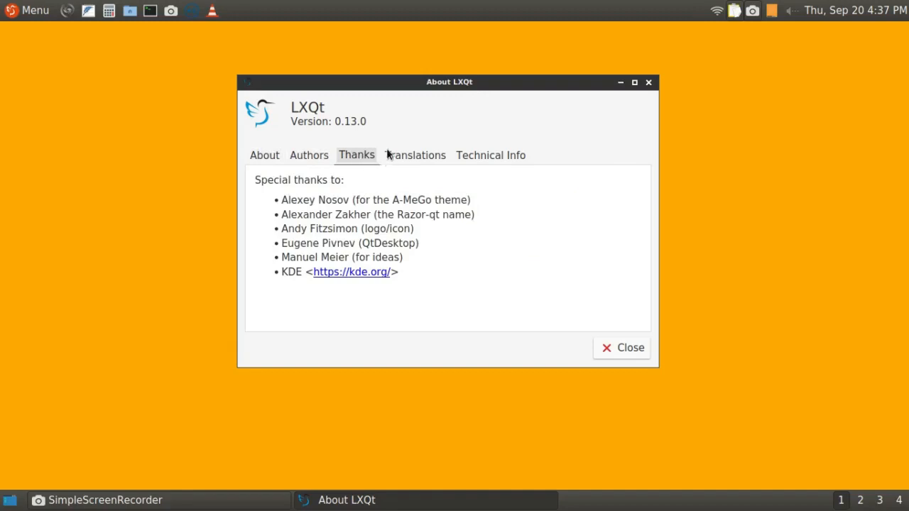
click(396, 158)
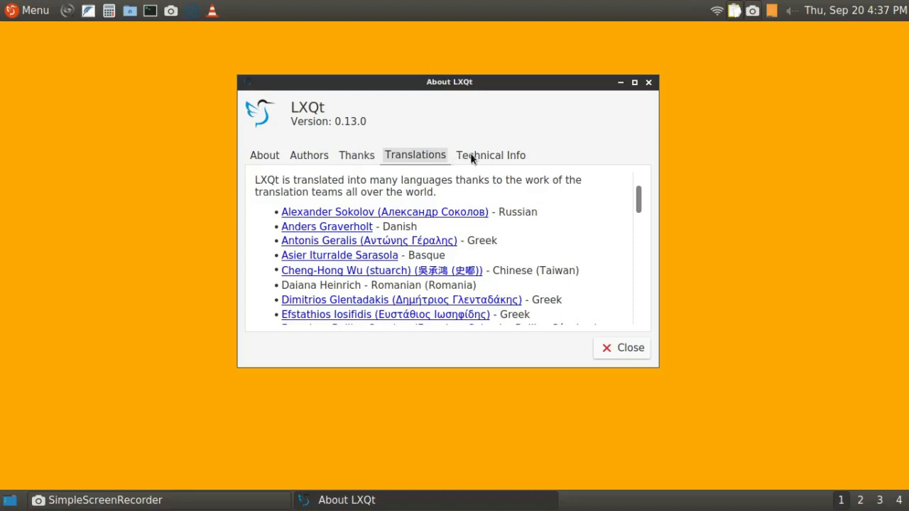
drag(638, 197, 616, 346)
drag(635, 297, 635, 171)
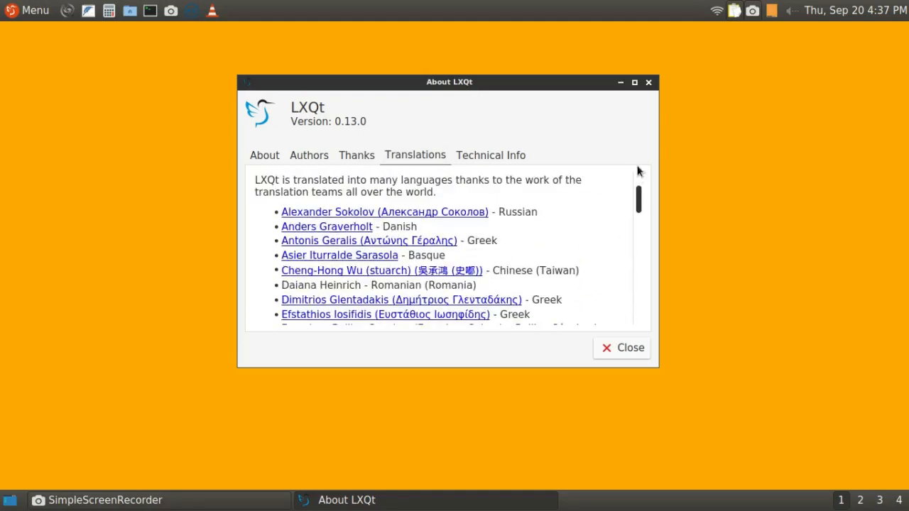
click(490, 160)
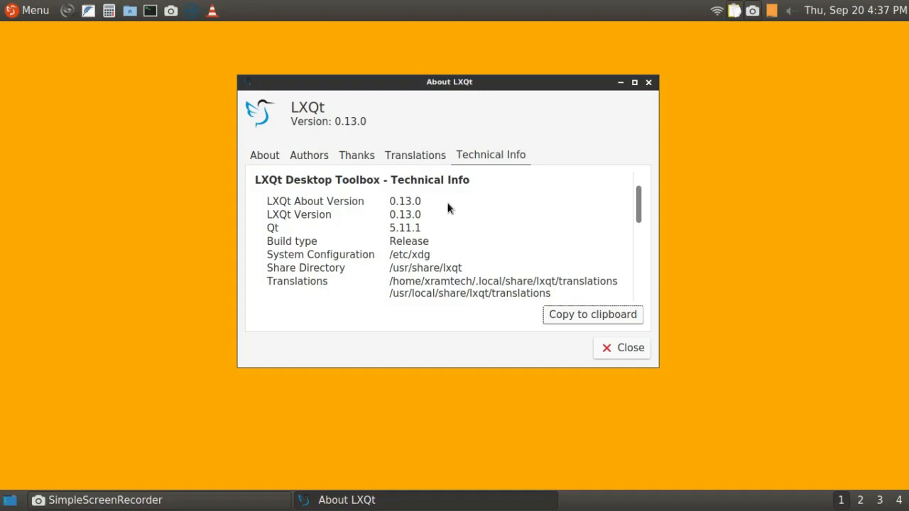
click(625, 348)
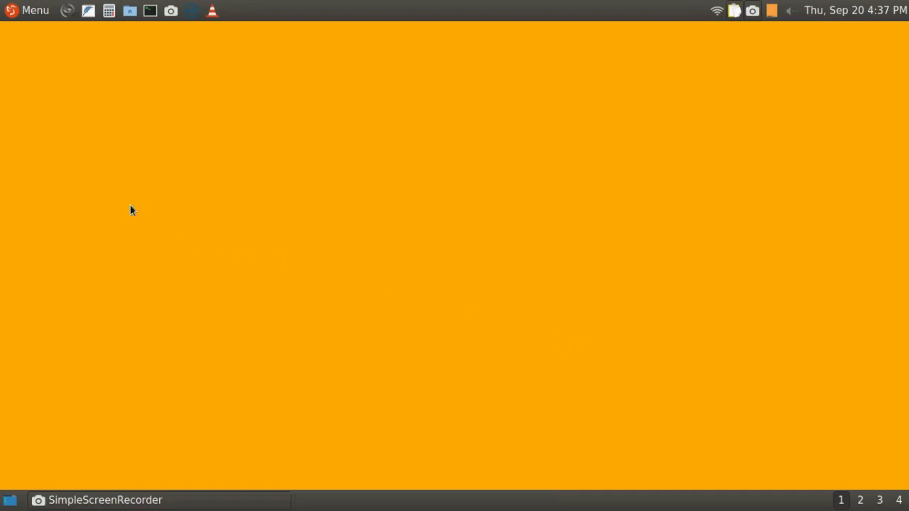
Examine the Leave and Lock Screen entries in the application menu.
click(22, 17)
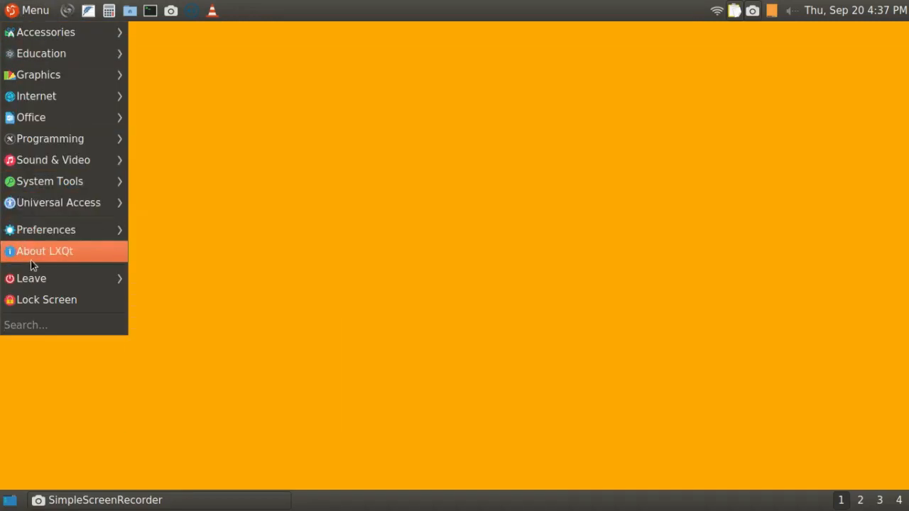
mouse_move(28, 278)
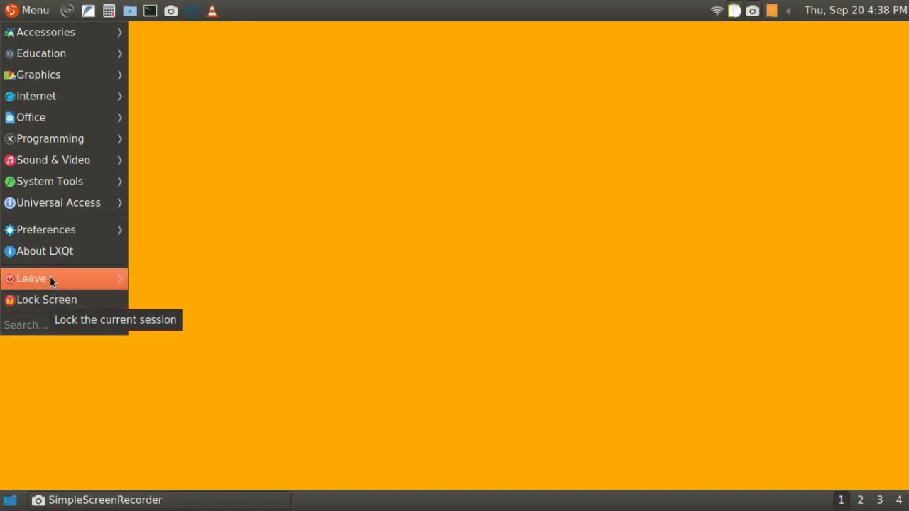
mouse_move(34, 124)
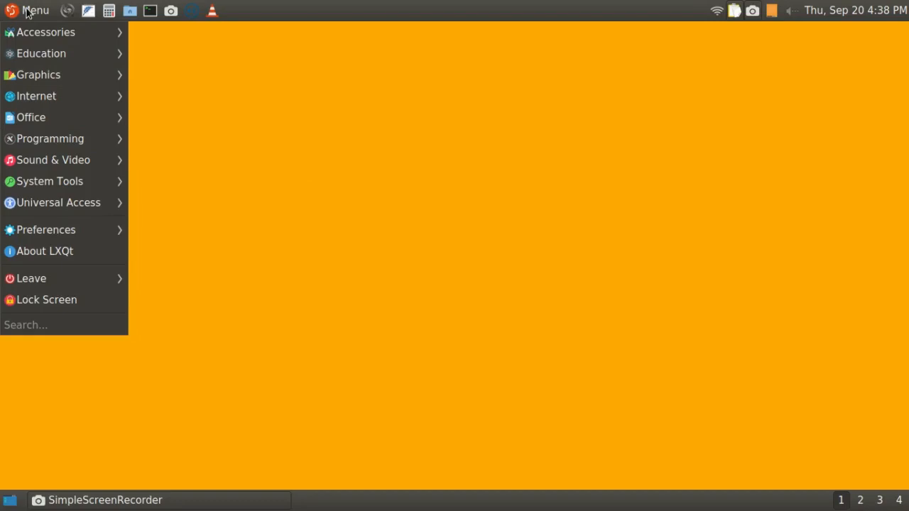
Launch APTus from the System Tools category and authenticate with the account password.
mouse_move(35, 183)
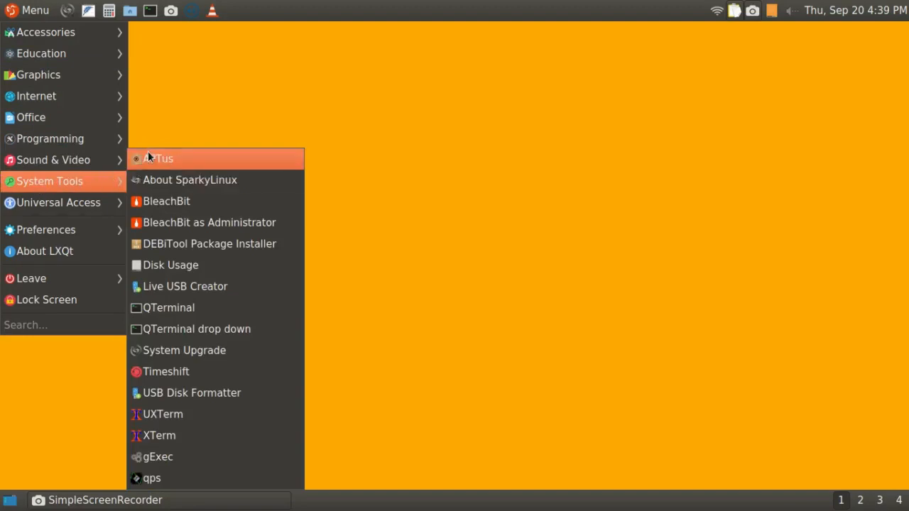
click(148, 153)
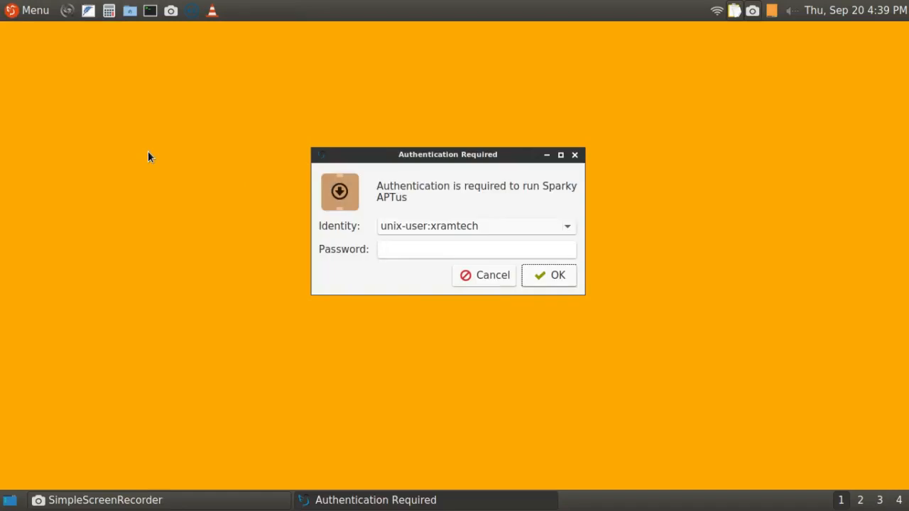
text(********)
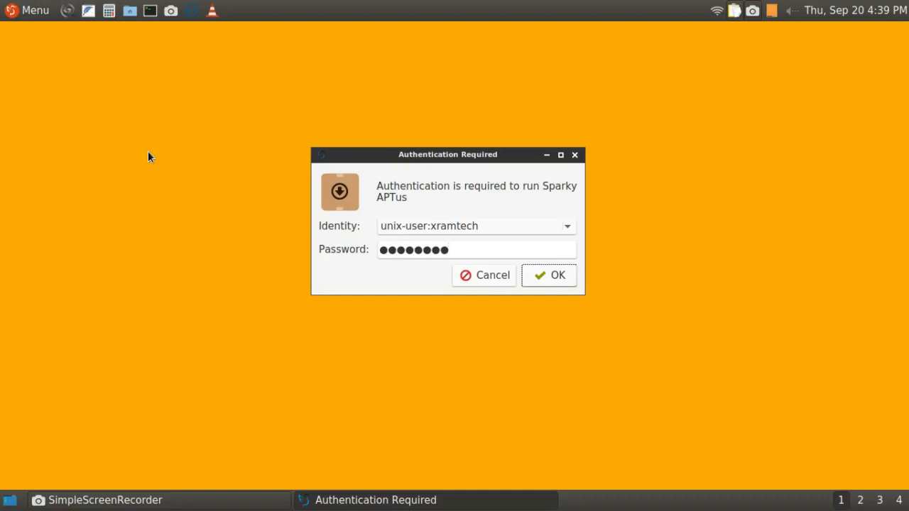
click(540, 274)
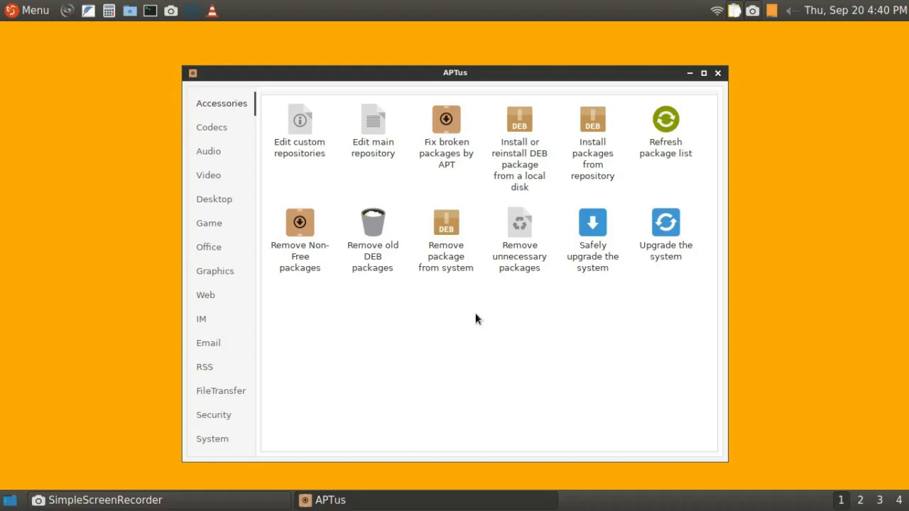
Examine the packages offered in APTus's Codecs, Audio, Video, Desktop, Game and Office categories.
click(211, 129)
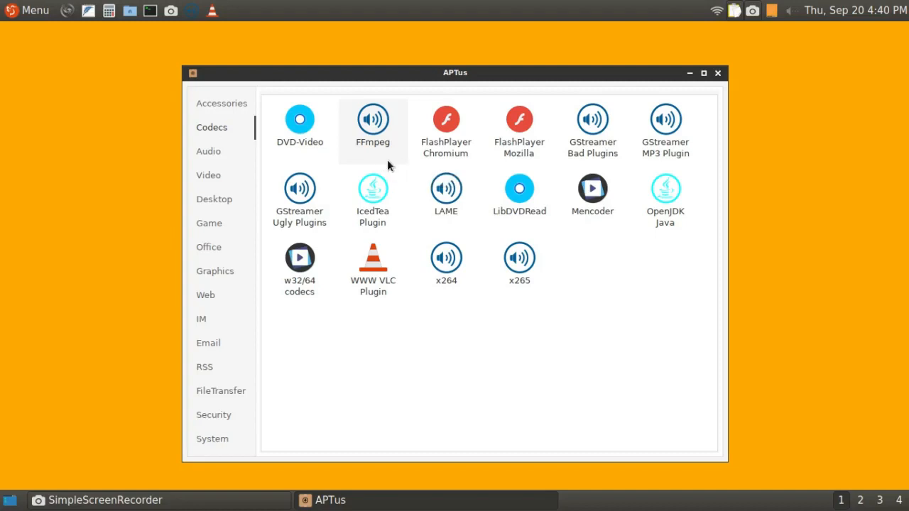
click(215, 153)
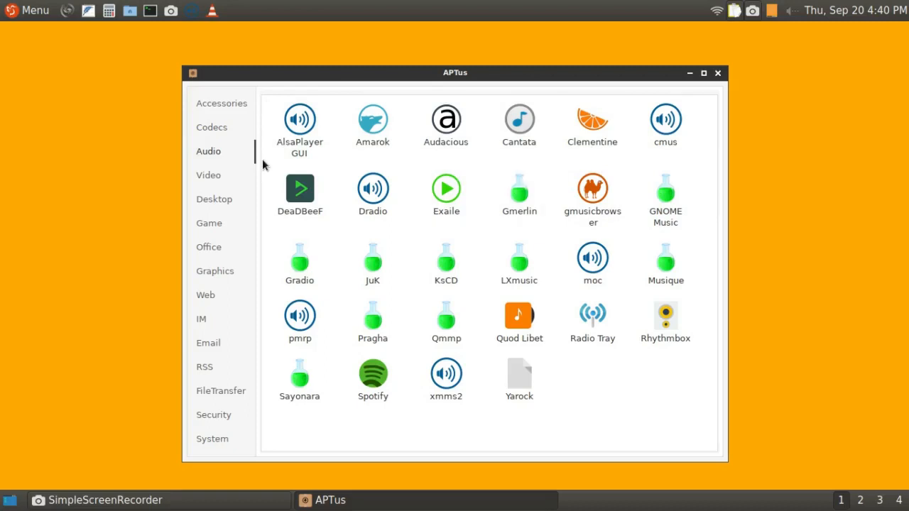
click(209, 177)
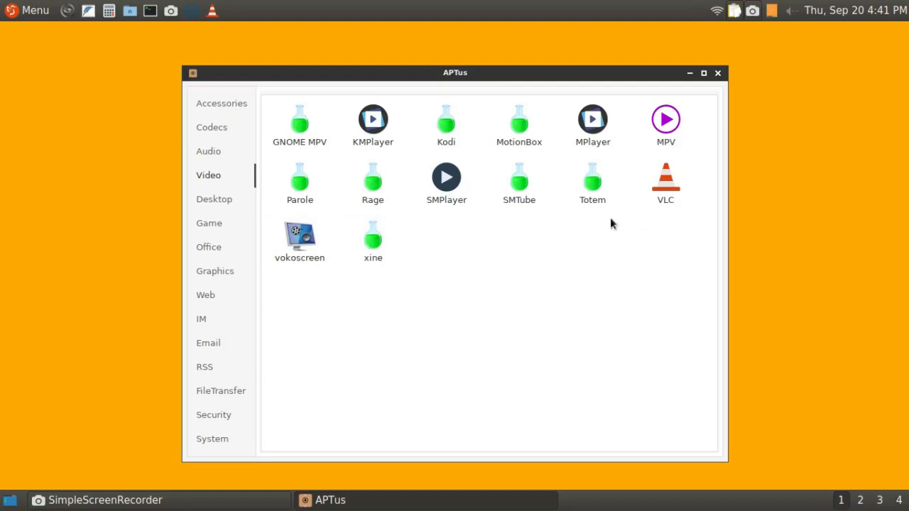
click(219, 199)
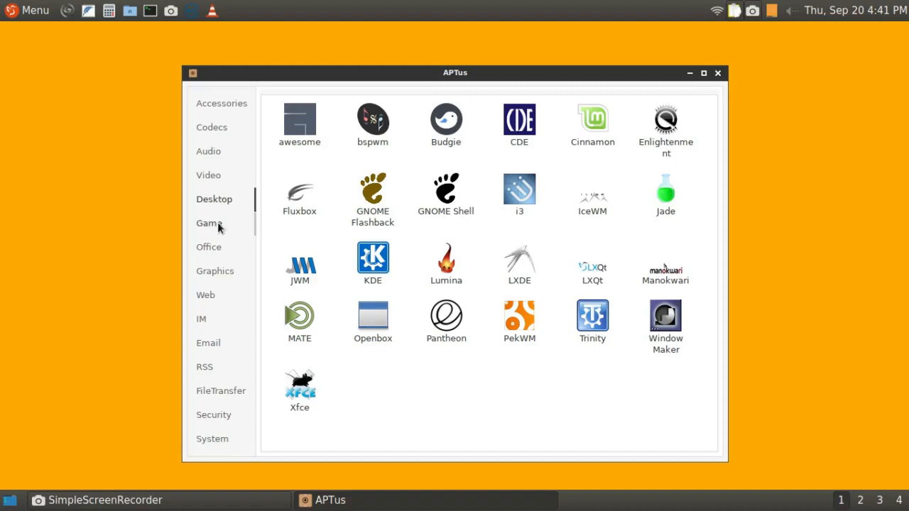
click(218, 225)
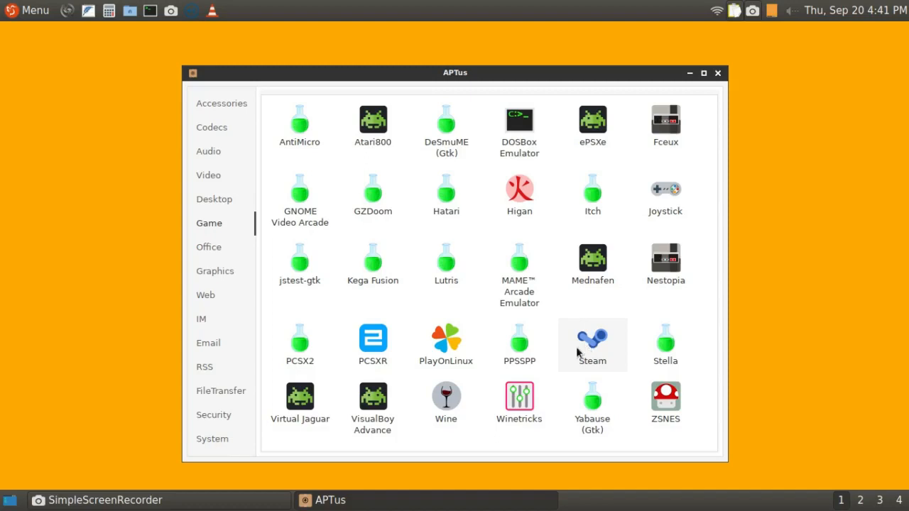
click(217, 249)
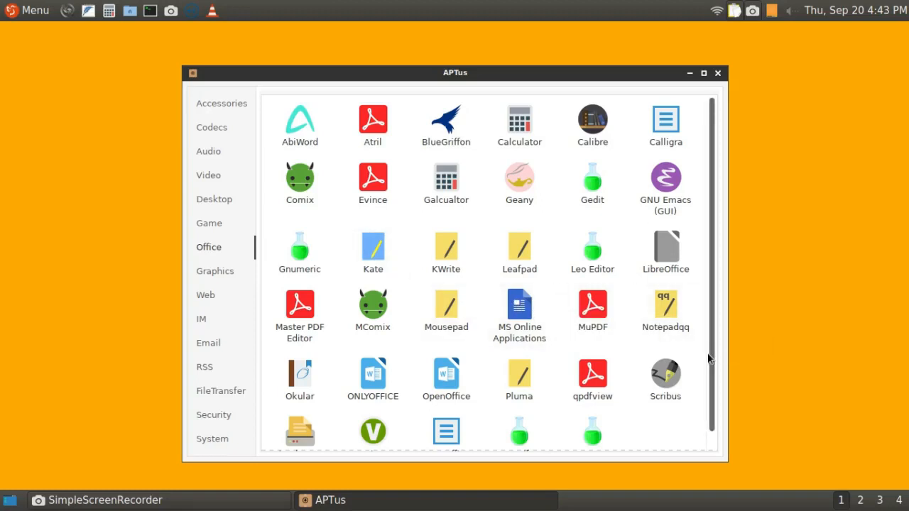
scroll(706, 369, down, 1)
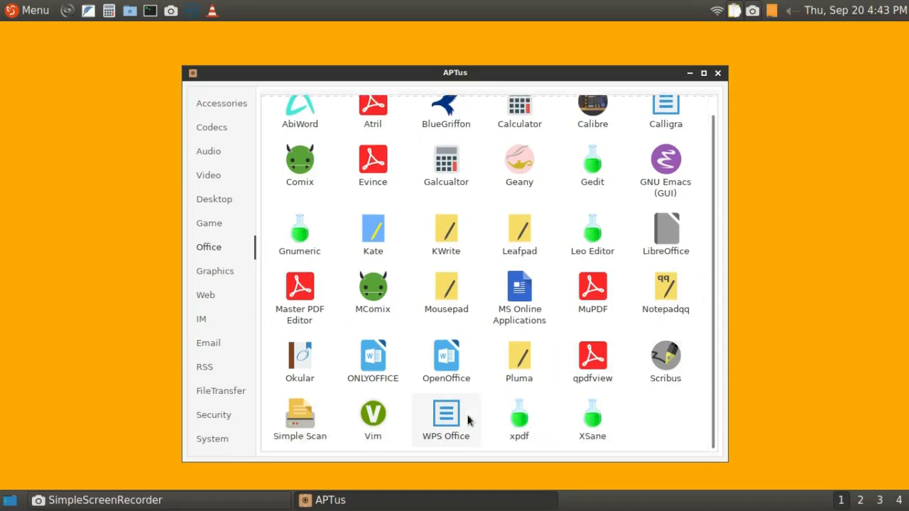
Install GIMP from APTus's Graphics category, accepting the package installation, and dismiss the completion notice.
click(219, 272)
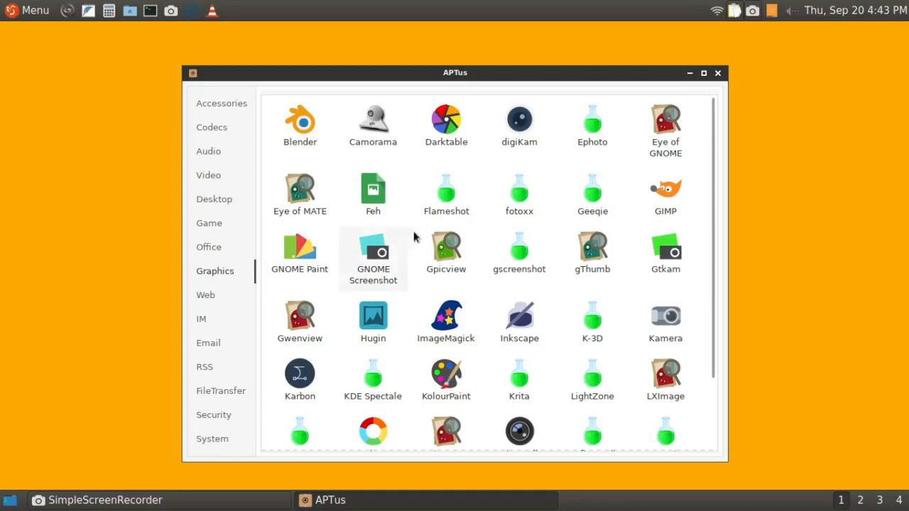
click(668, 196)
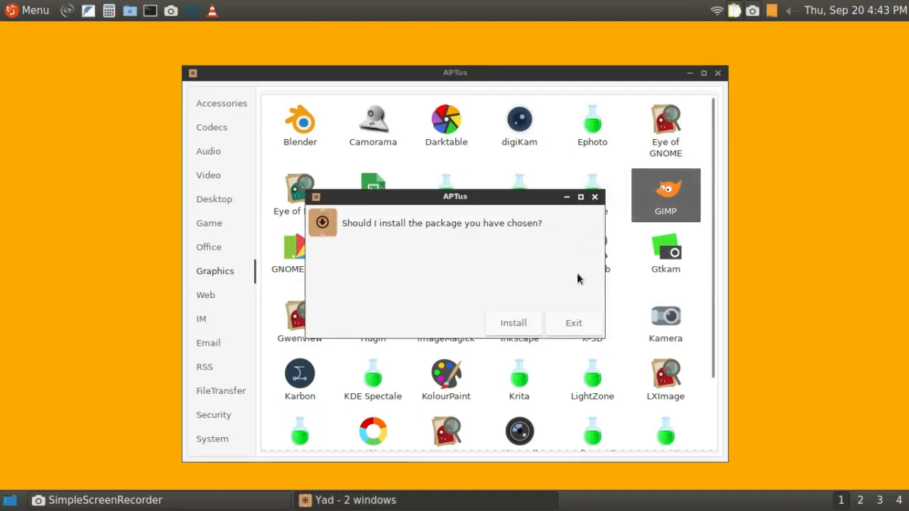
click(523, 324)
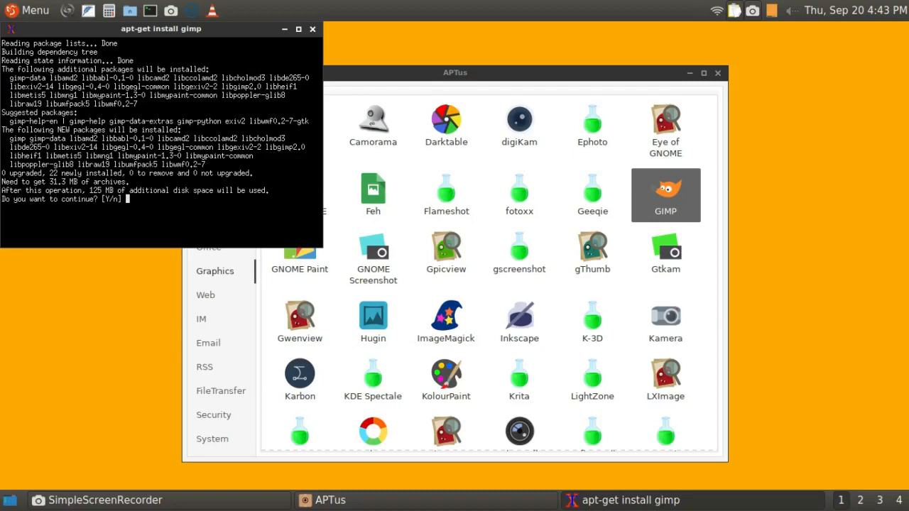
text(Y)
key(Return)
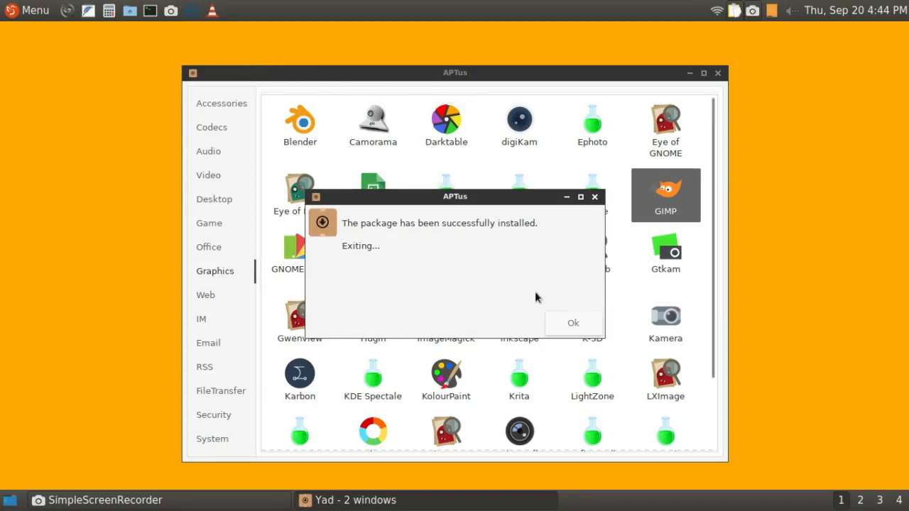
click(568, 323)
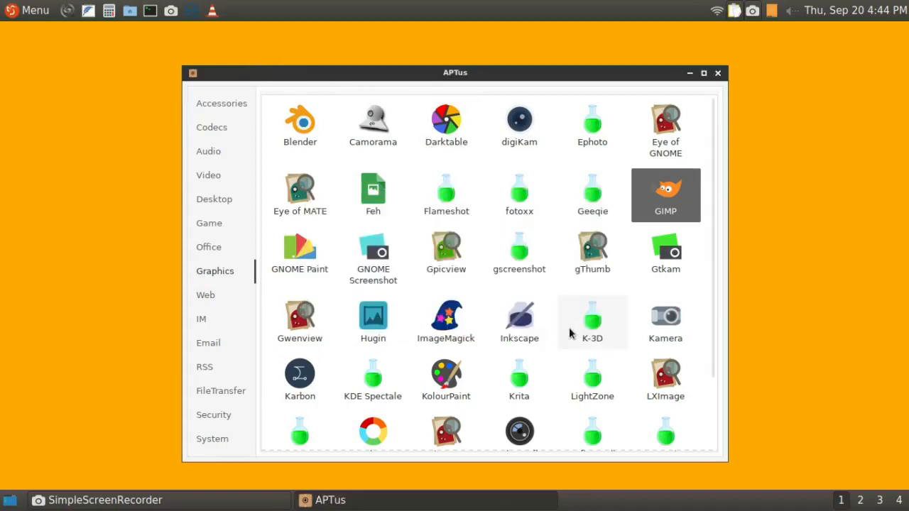
Launch the GNU Image Manipulation Program from the application menu's Graphics category and check its window and dock options.
click(35, 12)
mouse_move(43, 77)
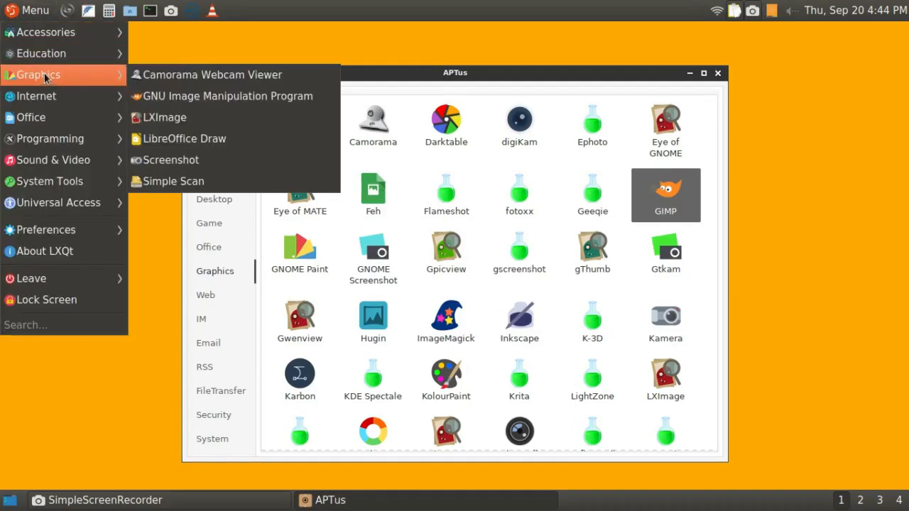
click(168, 96)
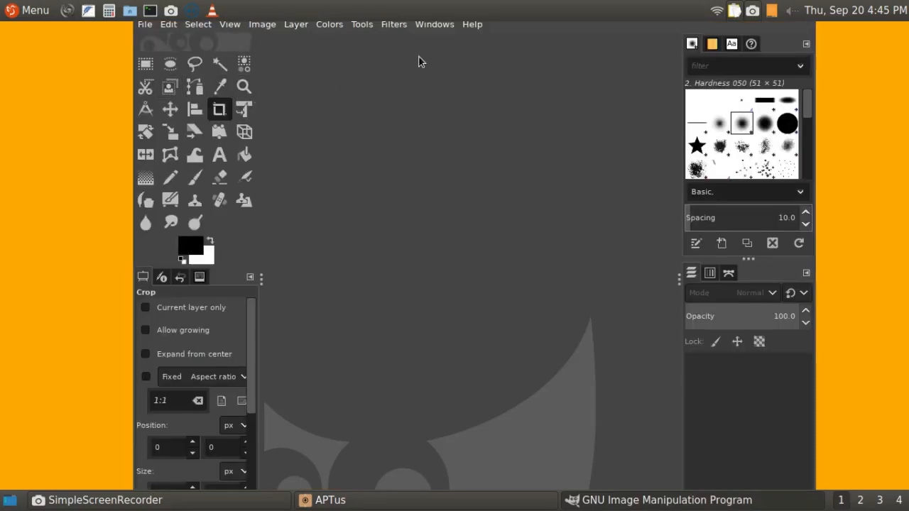
click(442, 29)
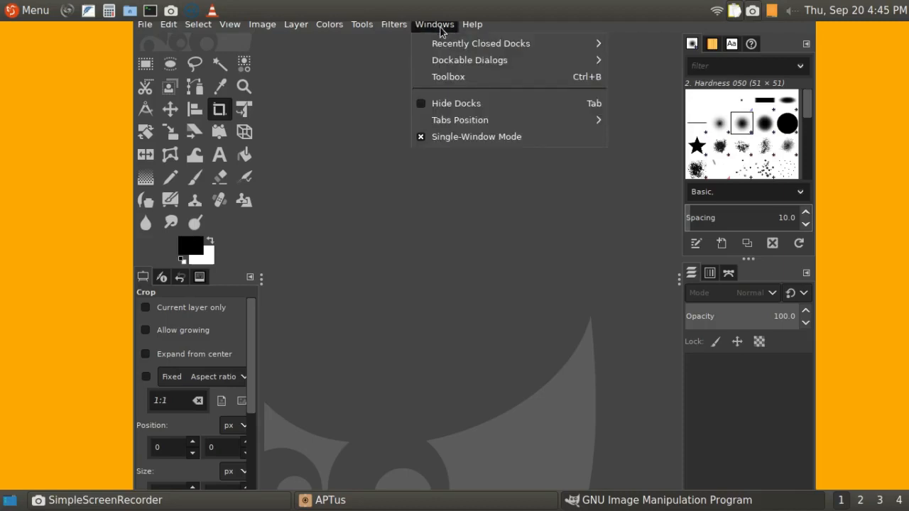
click(441, 29)
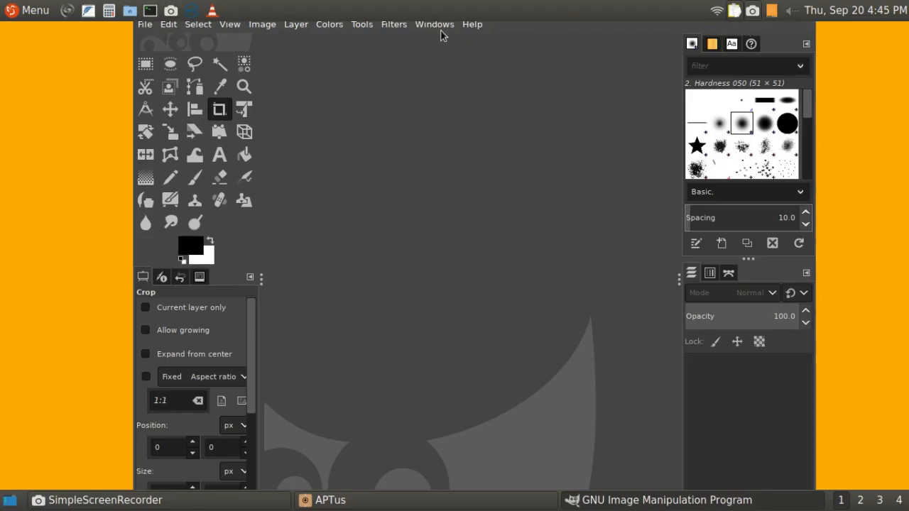
Quit GIMP and view the remaining programs in APTus's Graphics category.
click(145, 26)
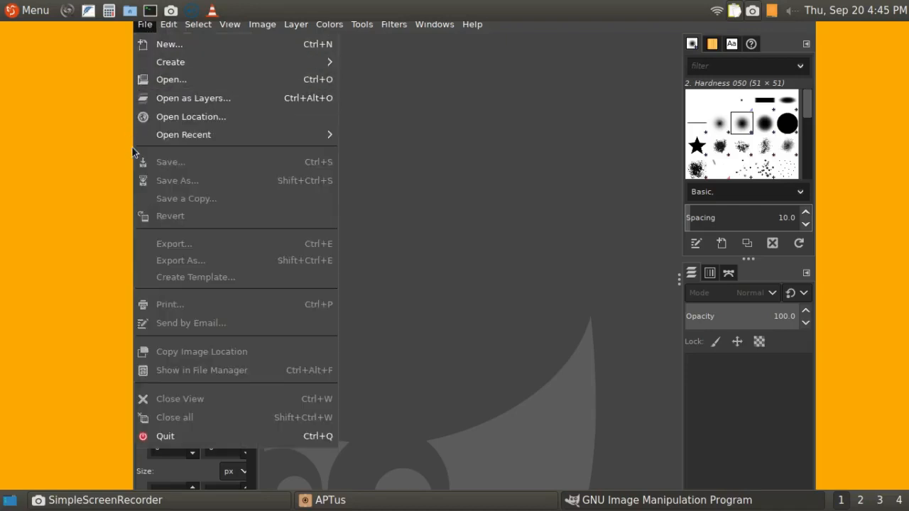
click(163, 436)
scroll(696, 398, down, 3)
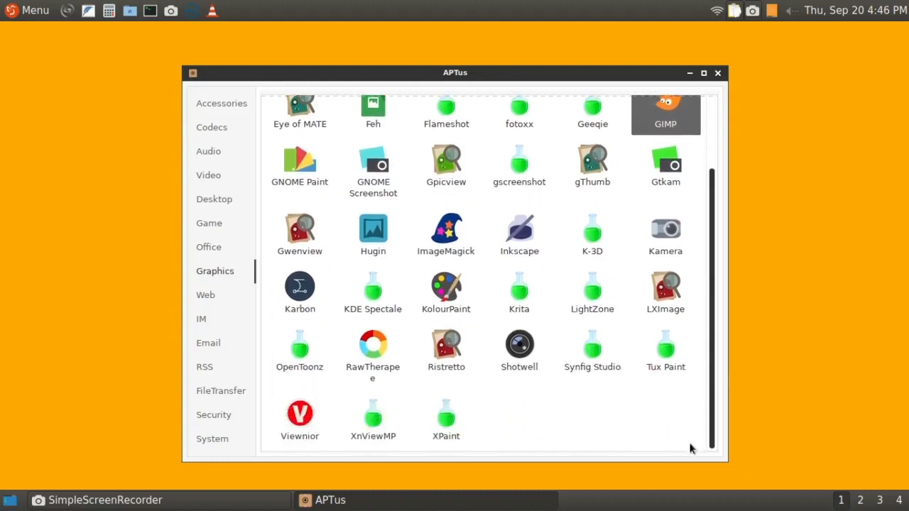
Examine the programs offered in APTus's Web, IM, Email, RSS, FileTransfer and Security categories.
click(206, 296)
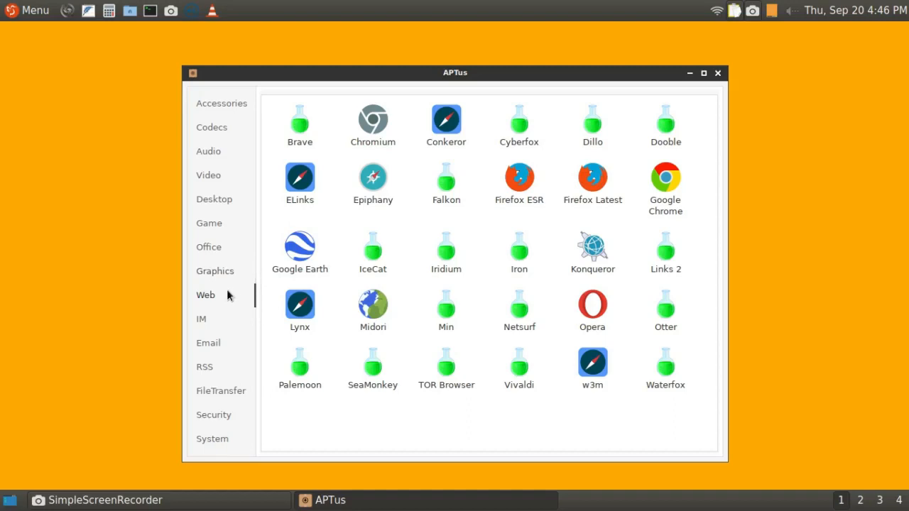
click(211, 322)
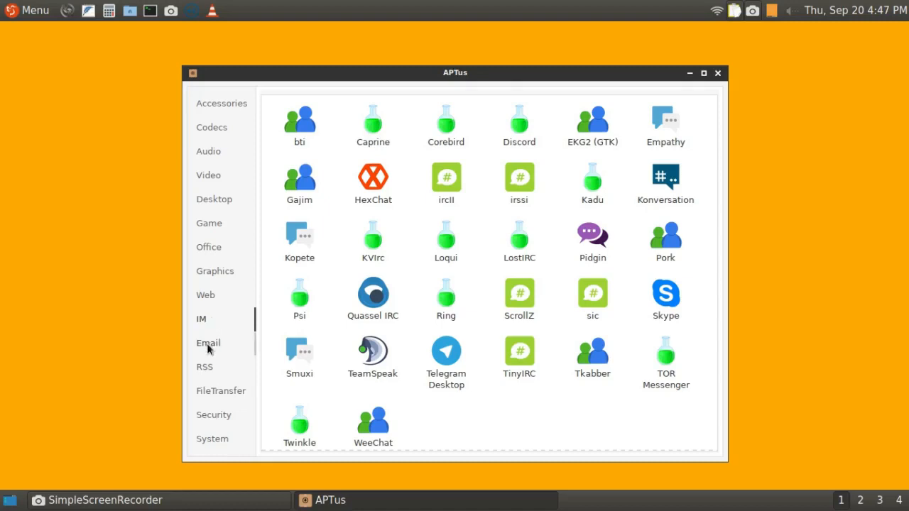
click(208, 348)
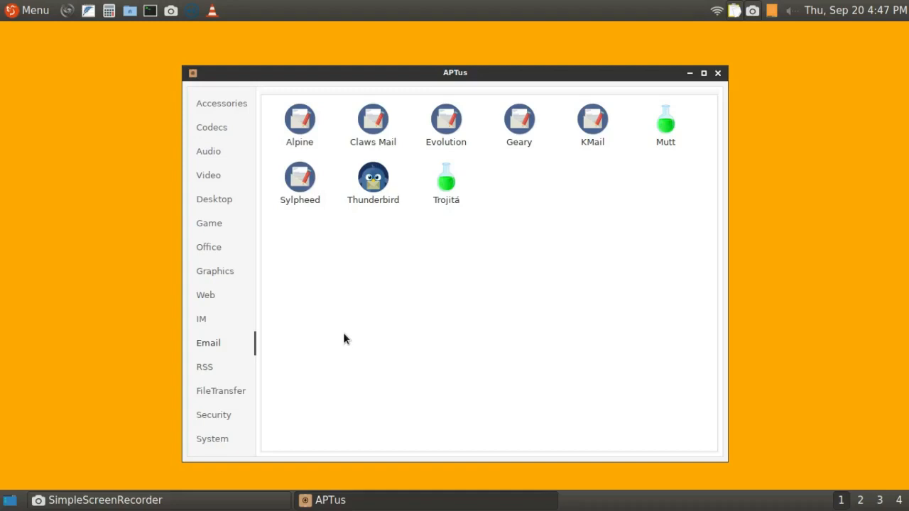
click(206, 366)
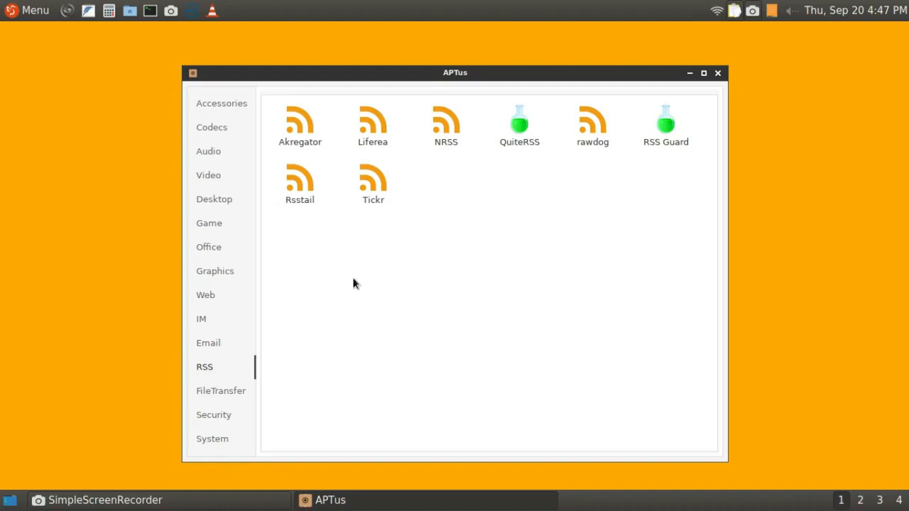
click(217, 395)
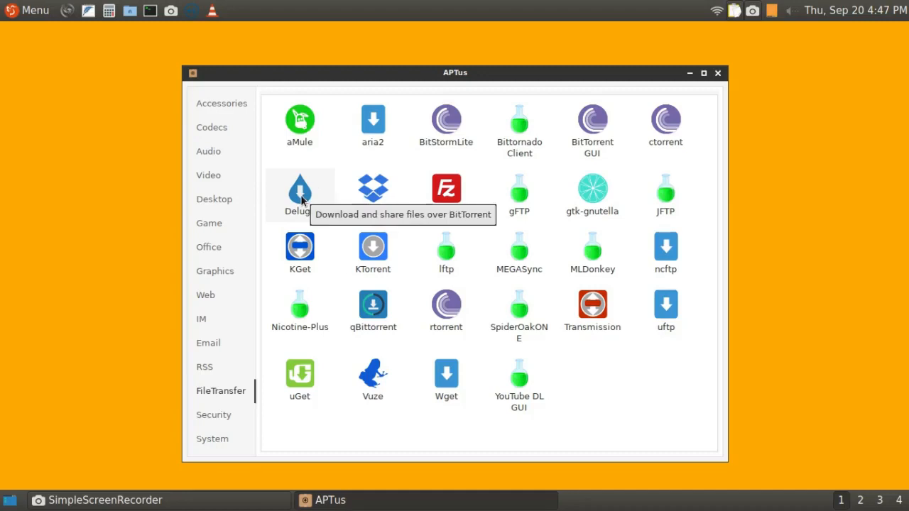
click(217, 417)
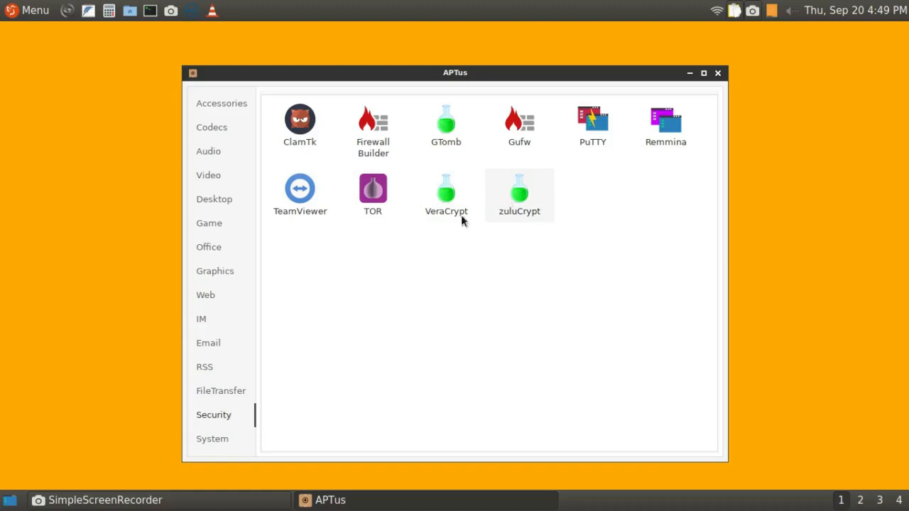
Examine the full range of tools in APTus's System category and close APTus.
click(207, 438)
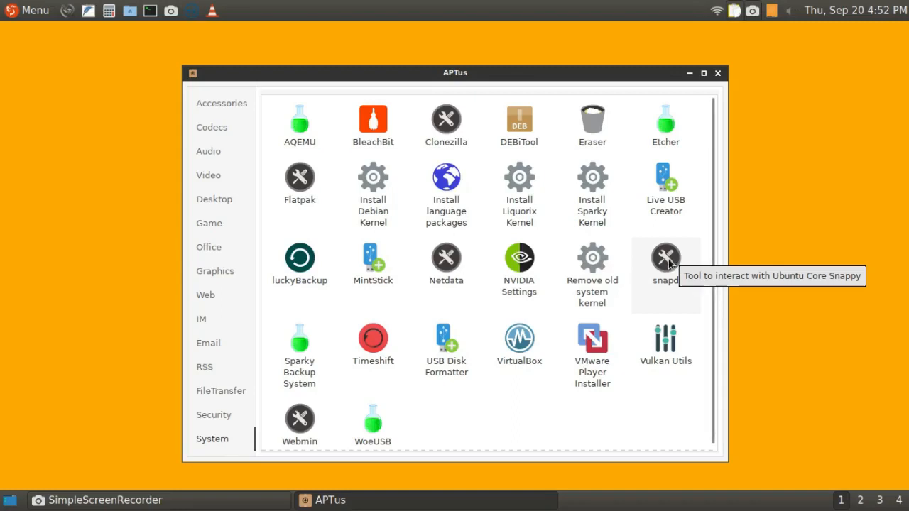
scroll(298, 346, down, 1)
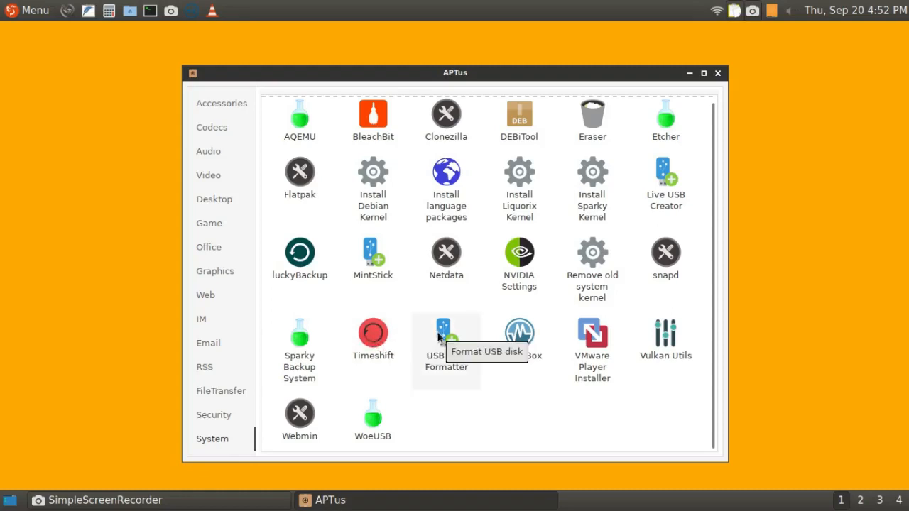
scroll(438, 338, up, 1)
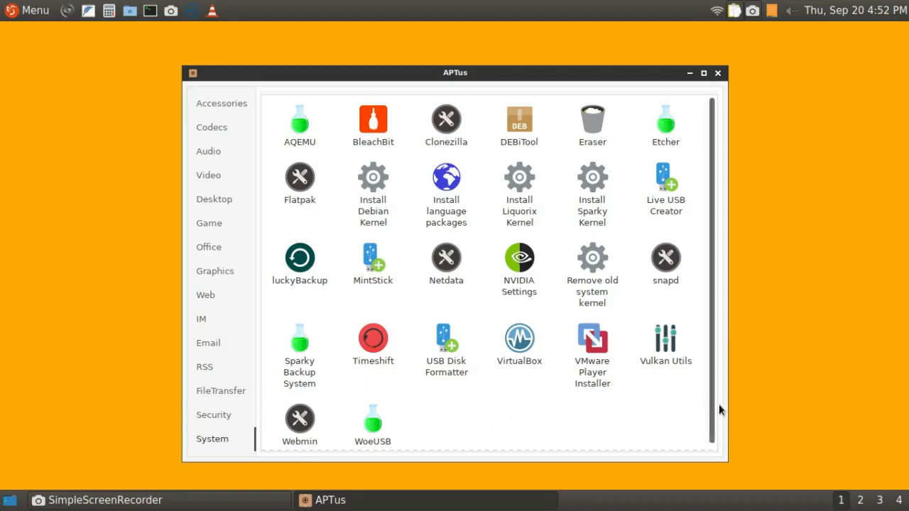
scroll(719, 410, down, 1)
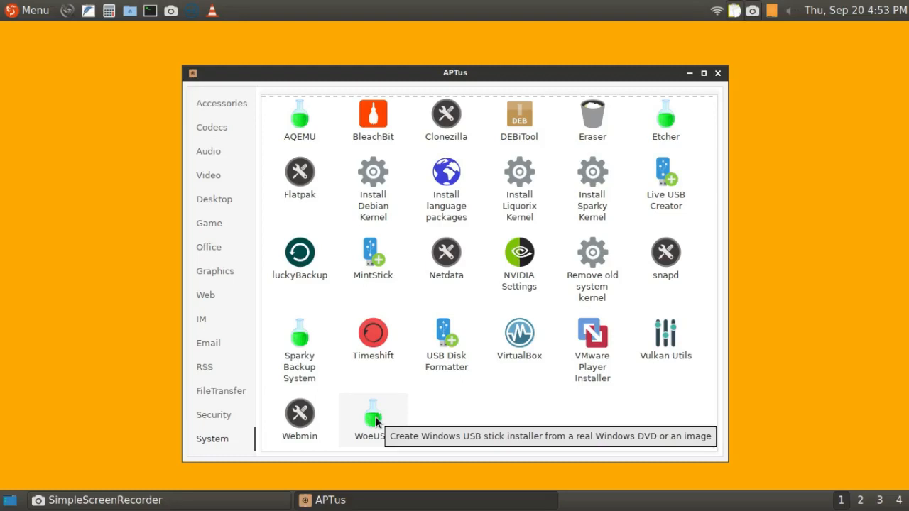
click(717, 74)
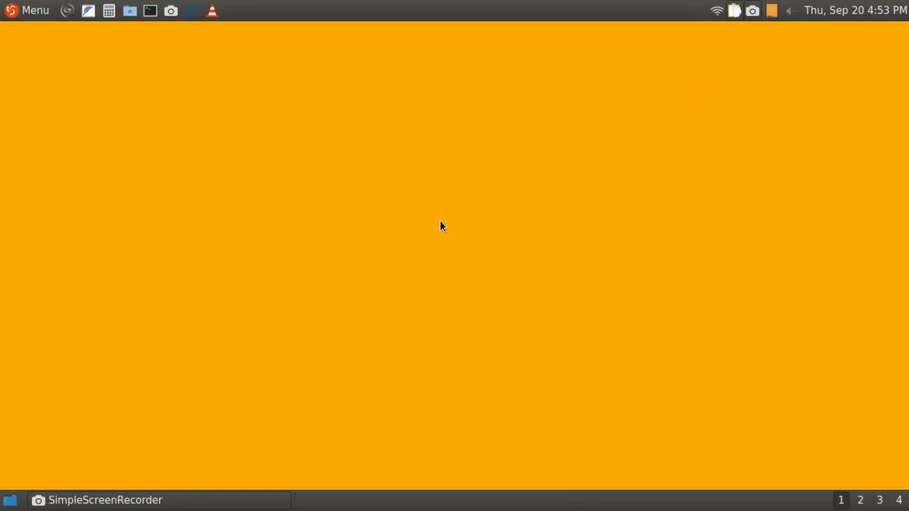